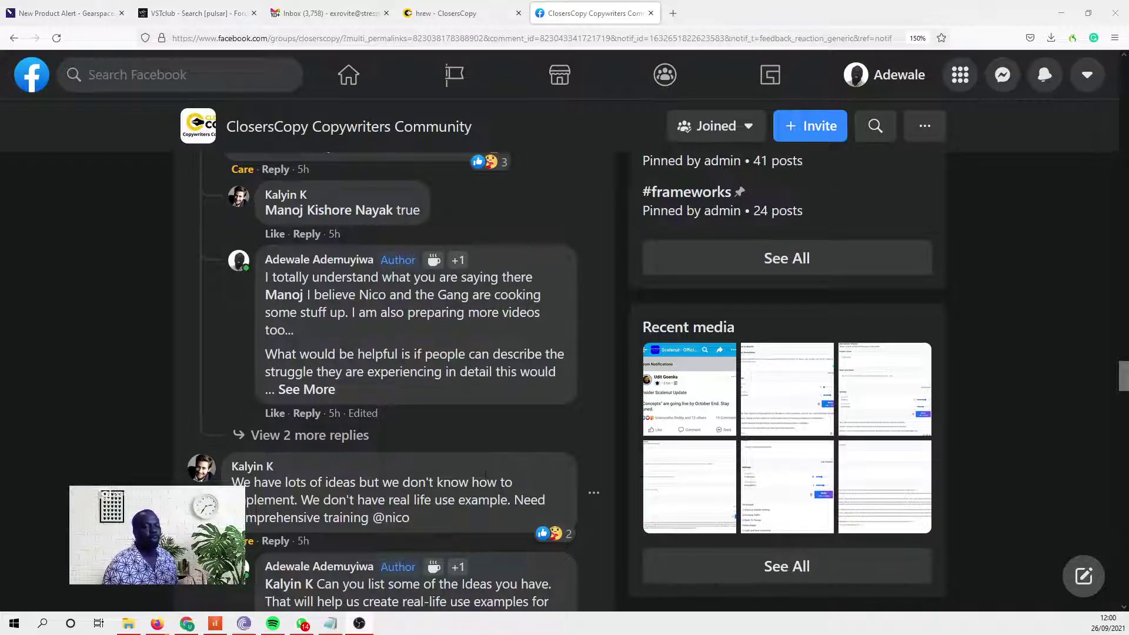
Scroll the ClosersCopy Community thread down to the member's comment requesting a framework
scroll(485, 474, down, 3)
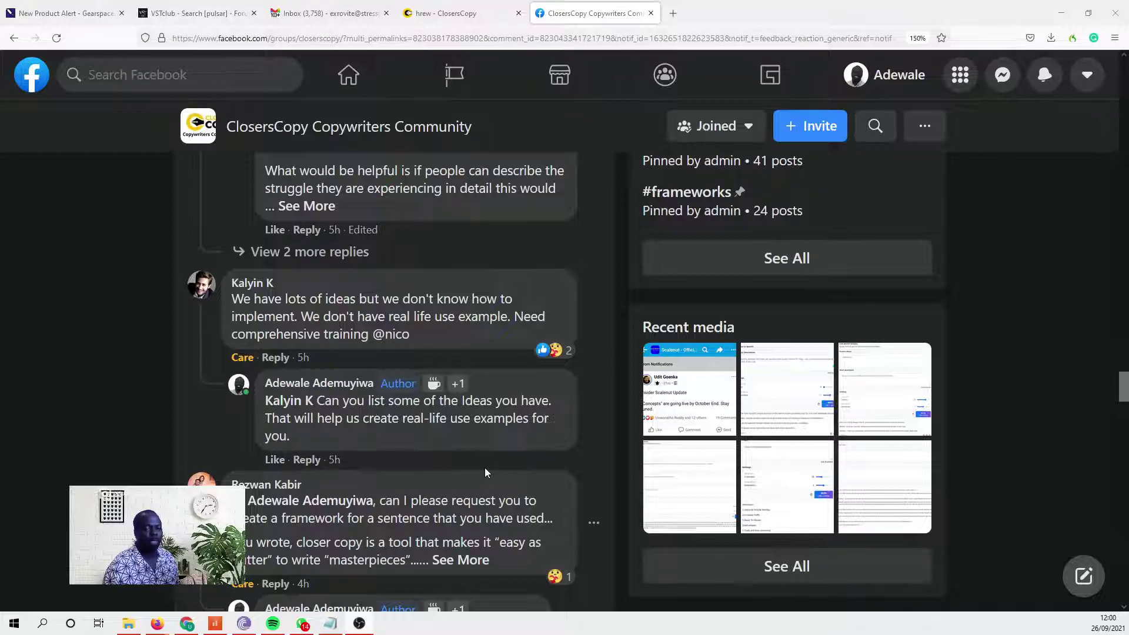
scroll(484, 468, down, 2)
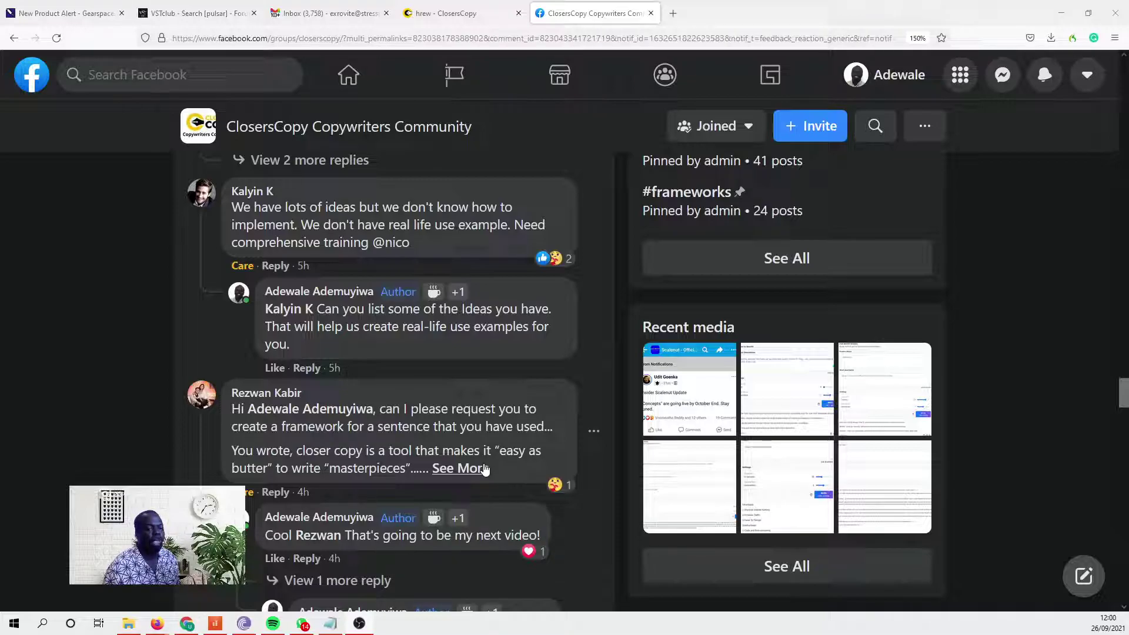
scroll(485, 469, up, 10)
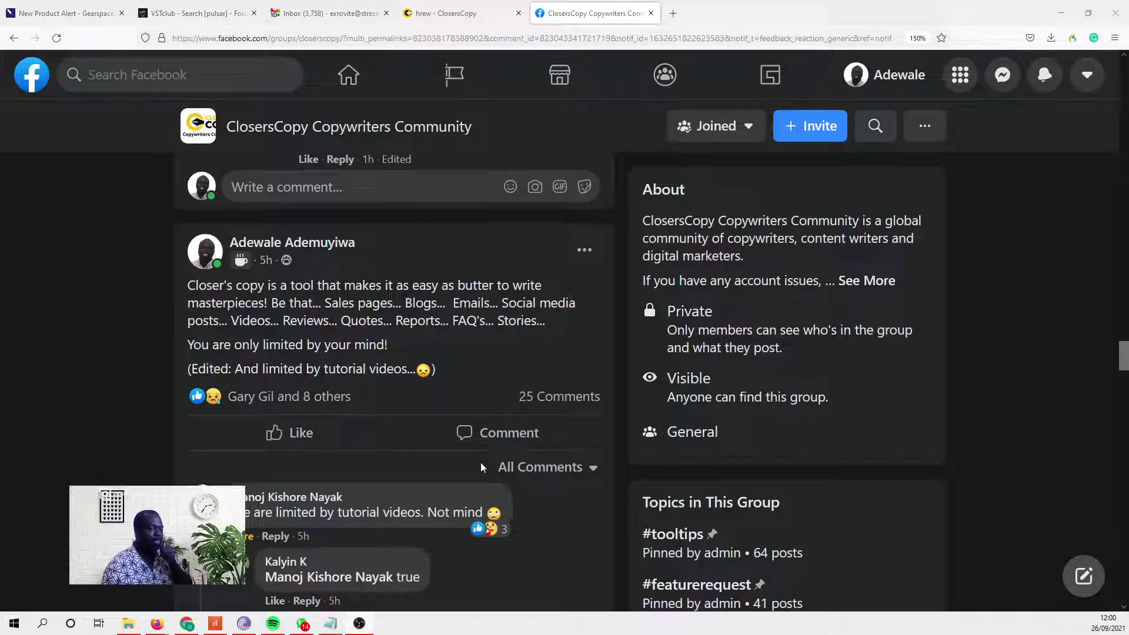
scroll(479, 463, down, 10)
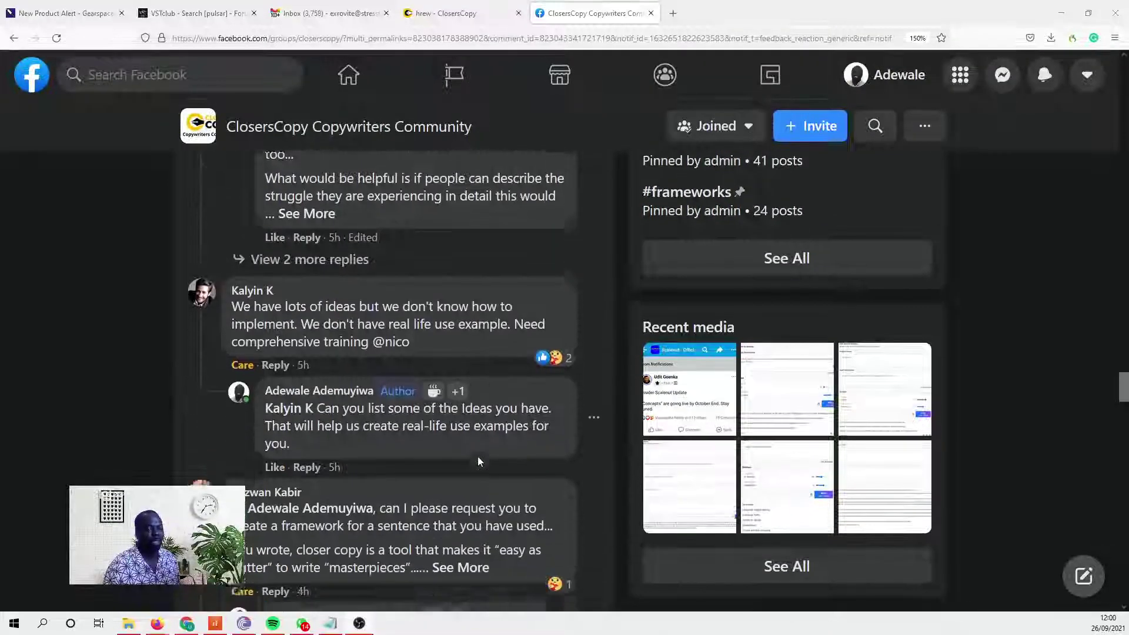
scroll(478, 457, down, 3)
mouse_move(320, 453)
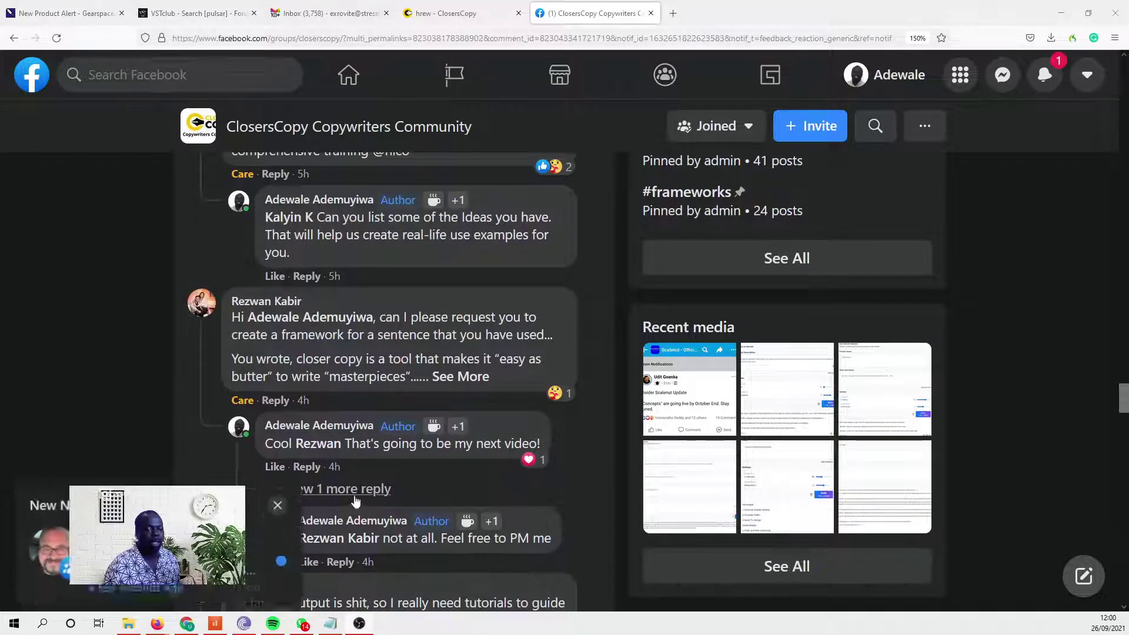
Expand the member's comment to read its full framework request and the author's reply
click(462, 377)
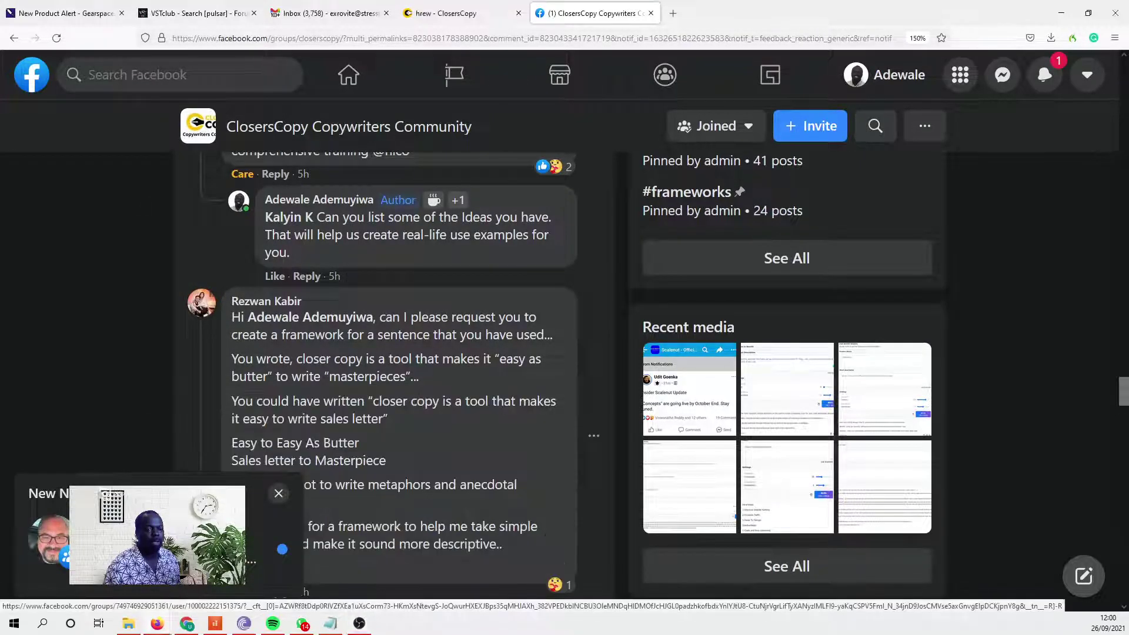
scroll(421, 400, down, 2)
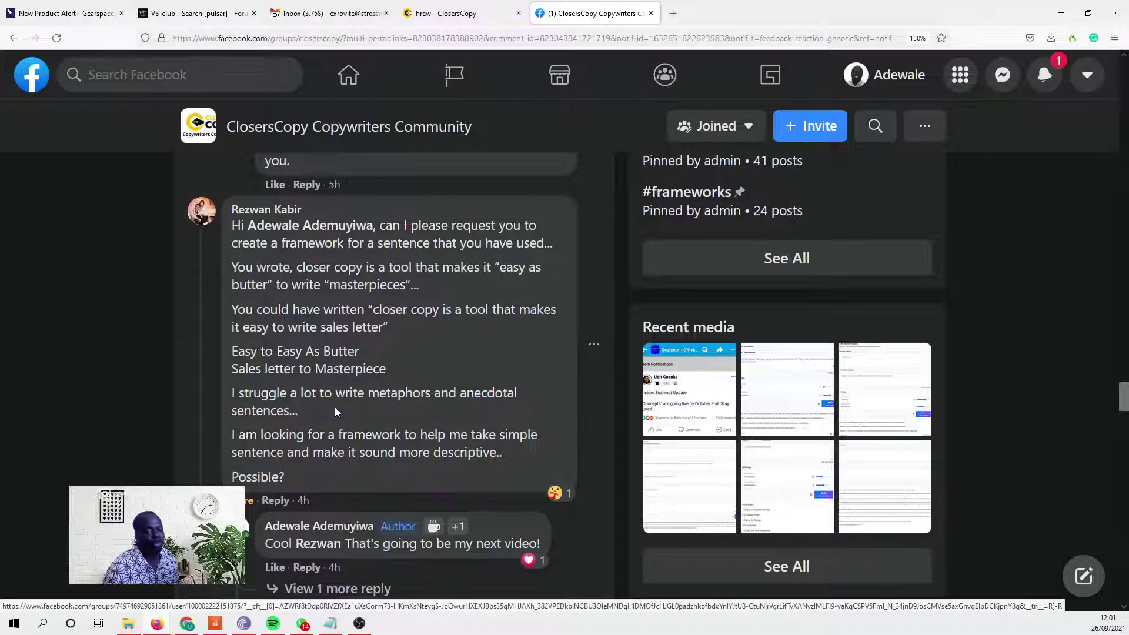
scroll(340, 407, down, 2)
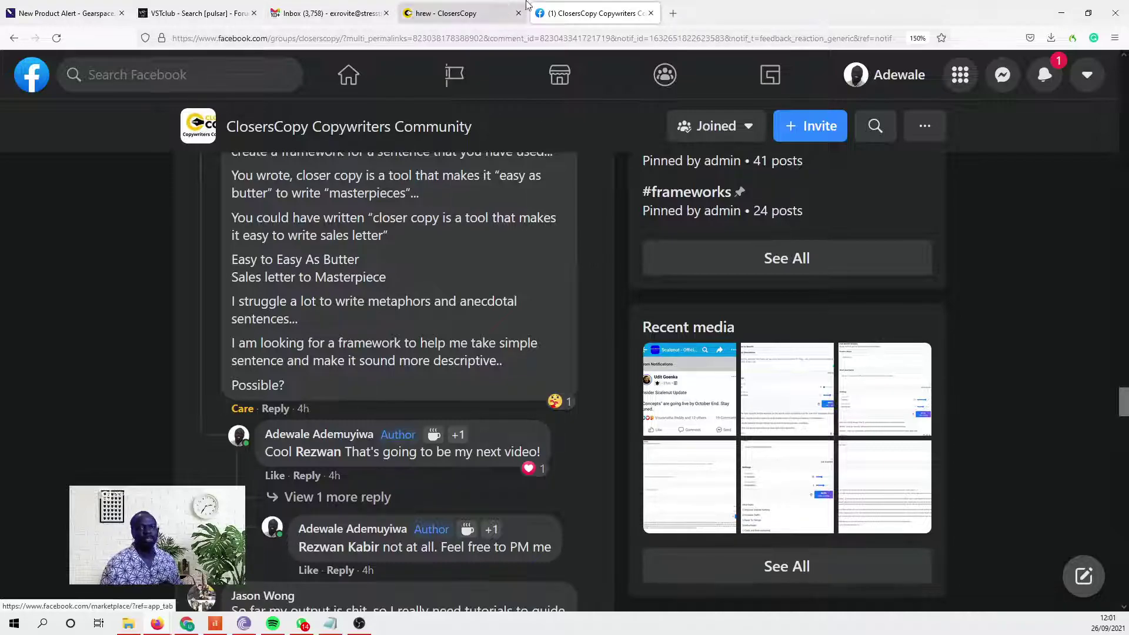
In ClosersCopy's Frameworks panel, list the My Shortly Frameworks category: Topic Ideas, Topic generator, Headline Ideas
click(465, 13)
scroll(861, 230, up, 2)
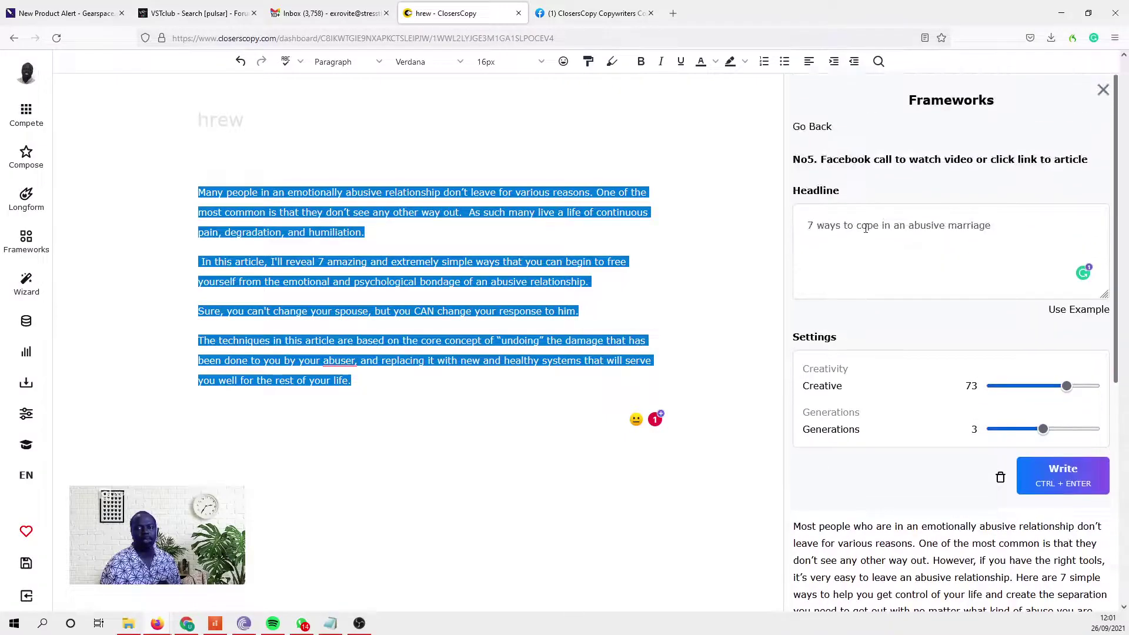
click(809, 124)
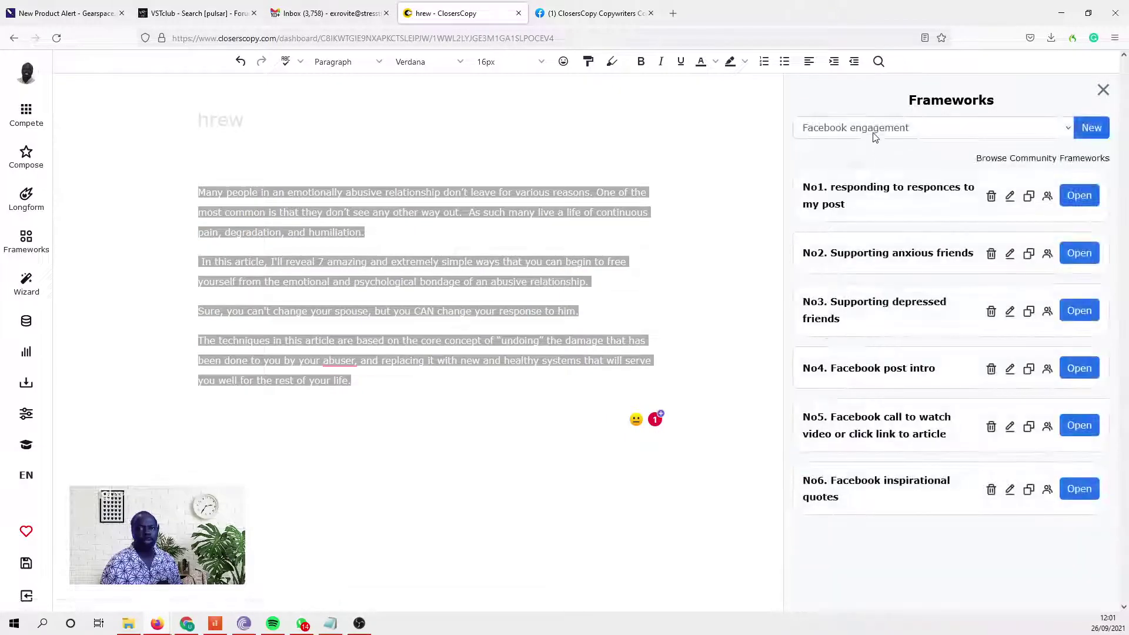
click(874, 132)
scroll(924, 340, down, 3)
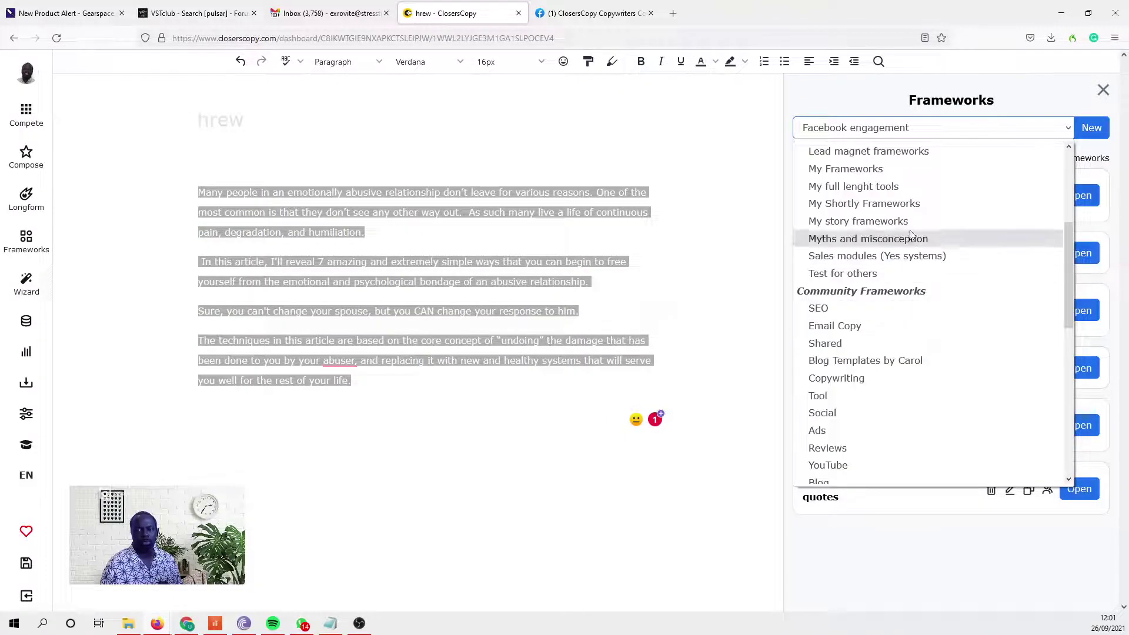
click(897, 204)
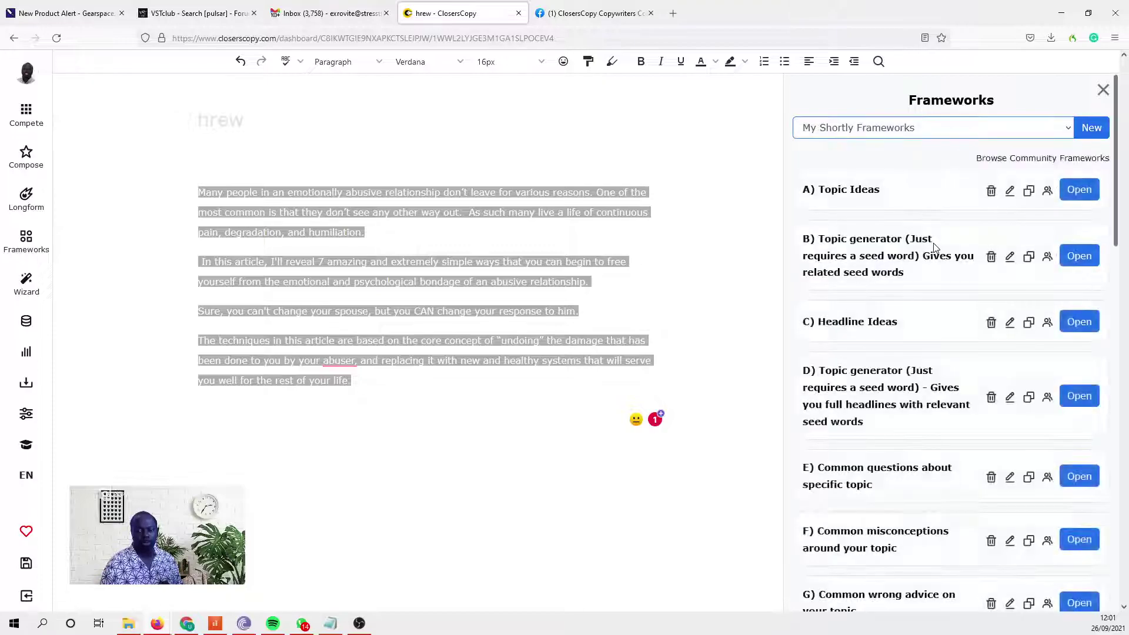
scroll(933, 259, down, 5)
scroll(939, 253, up, 4)
scroll(940, 253, up, 3)
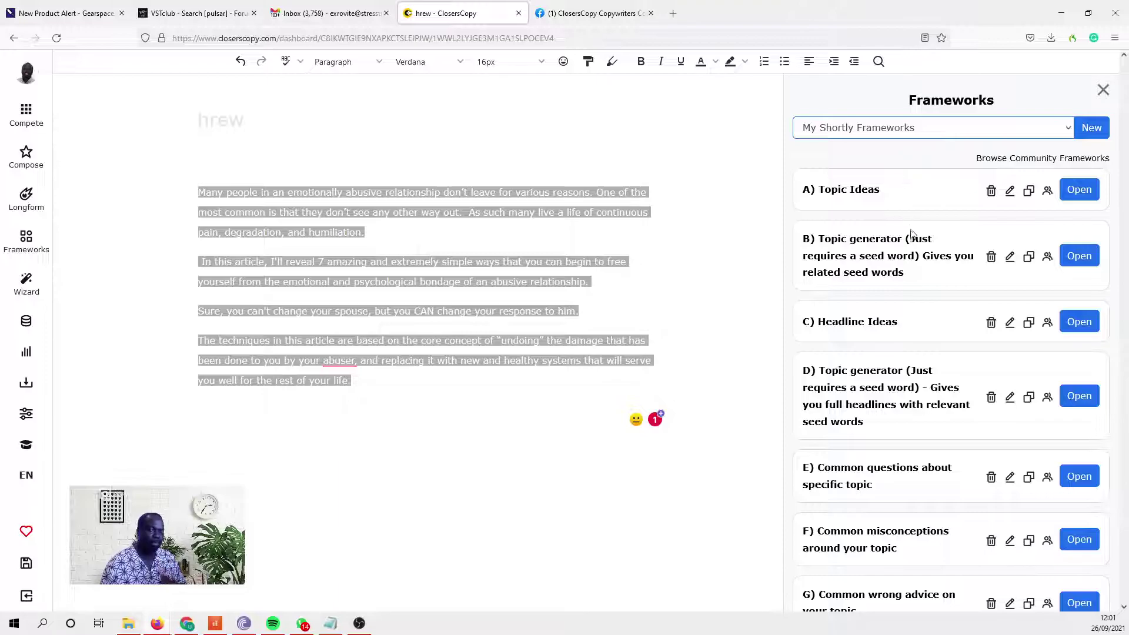
scroll(912, 236, down, 2)
scroll(914, 235, up, 2)
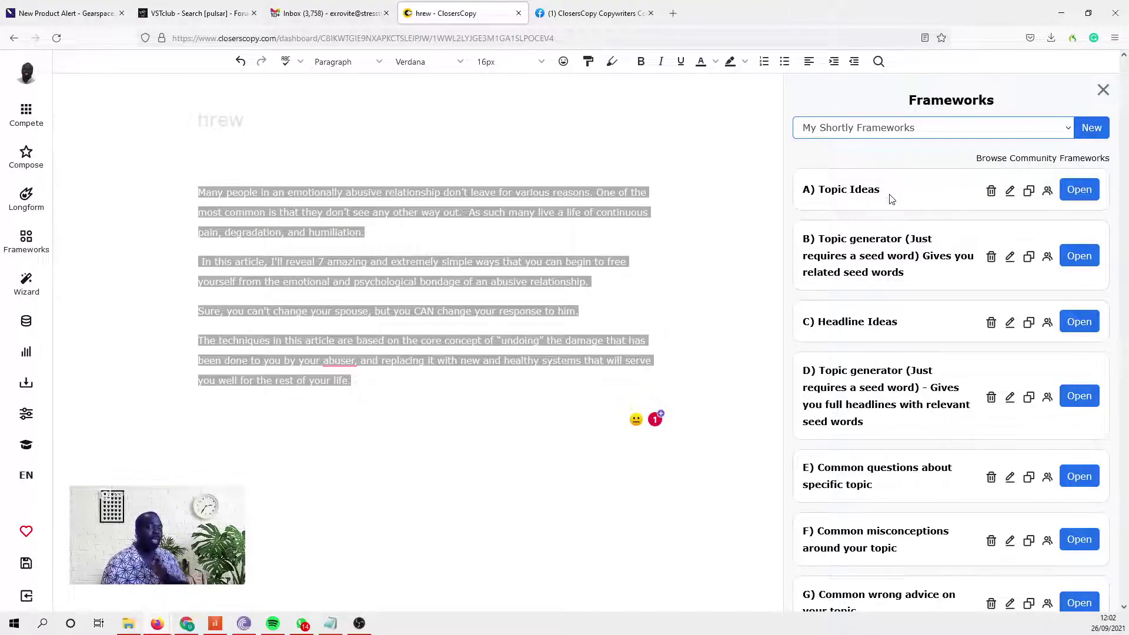
scroll(900, 194, down, 5)
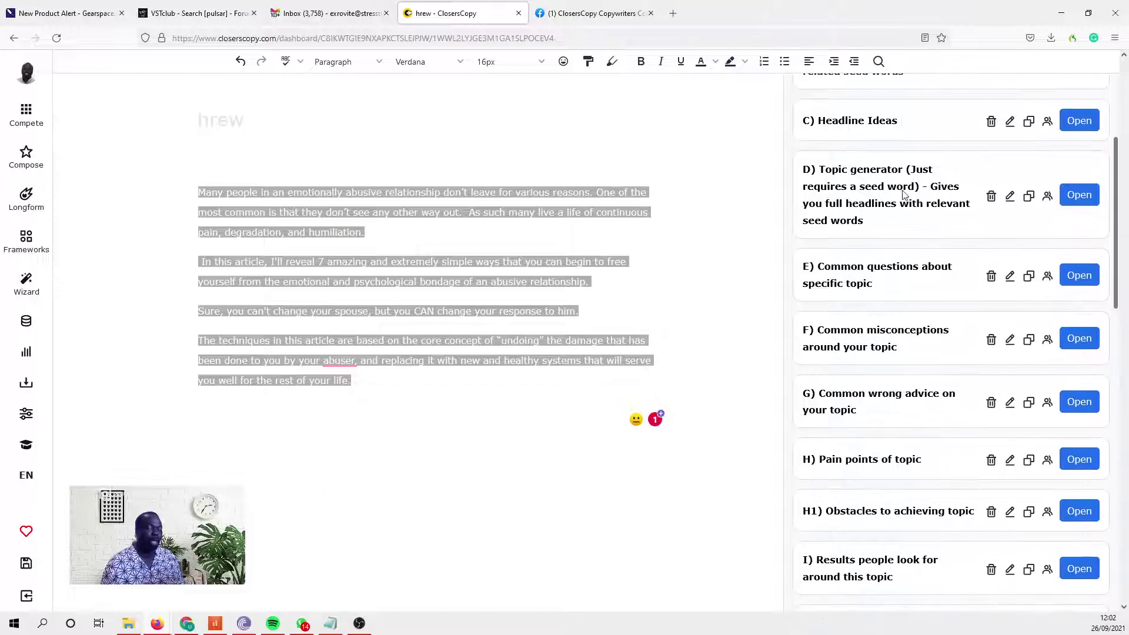
scroll(904, 194, down, 10)
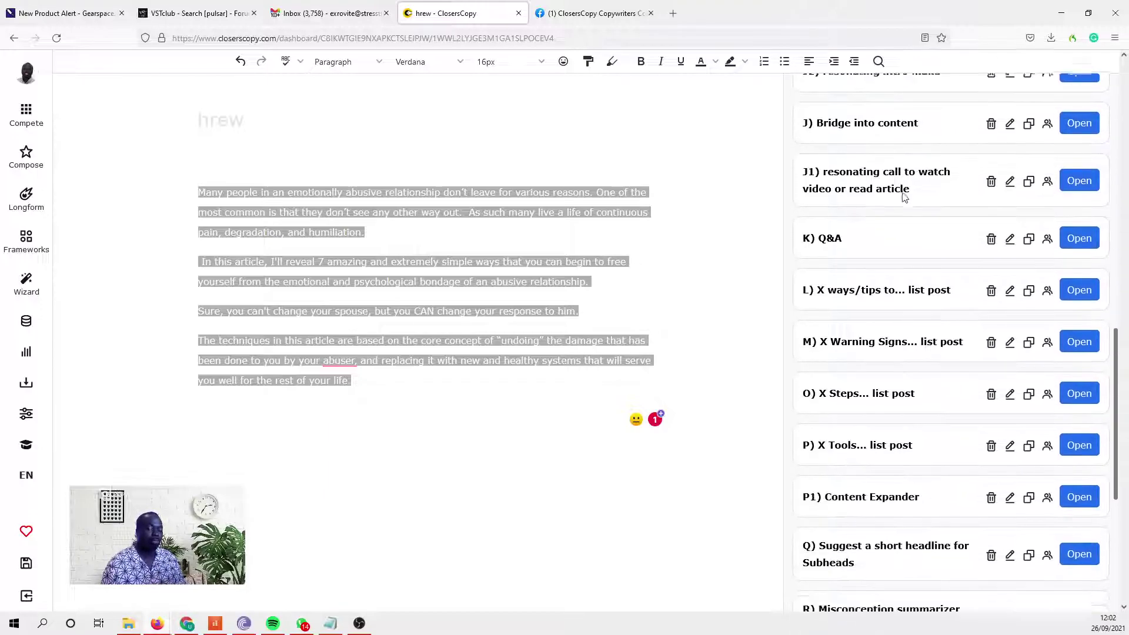
scroll(921, 404, down, 5)
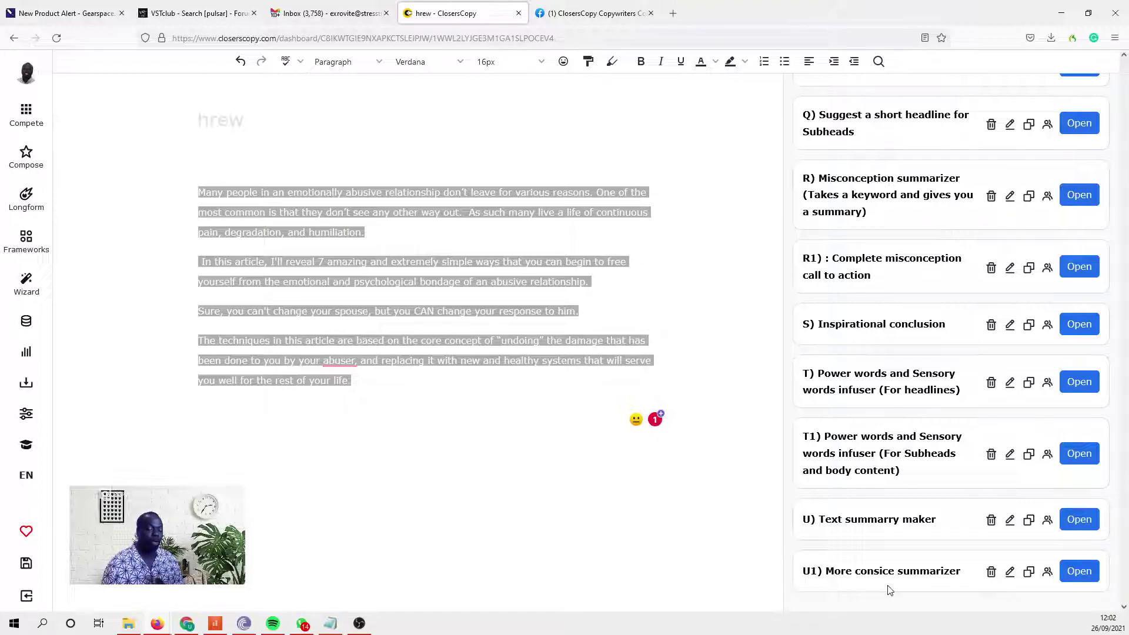
scroll(891, 588, up, 15)
scroll(895, 582, up, 4)
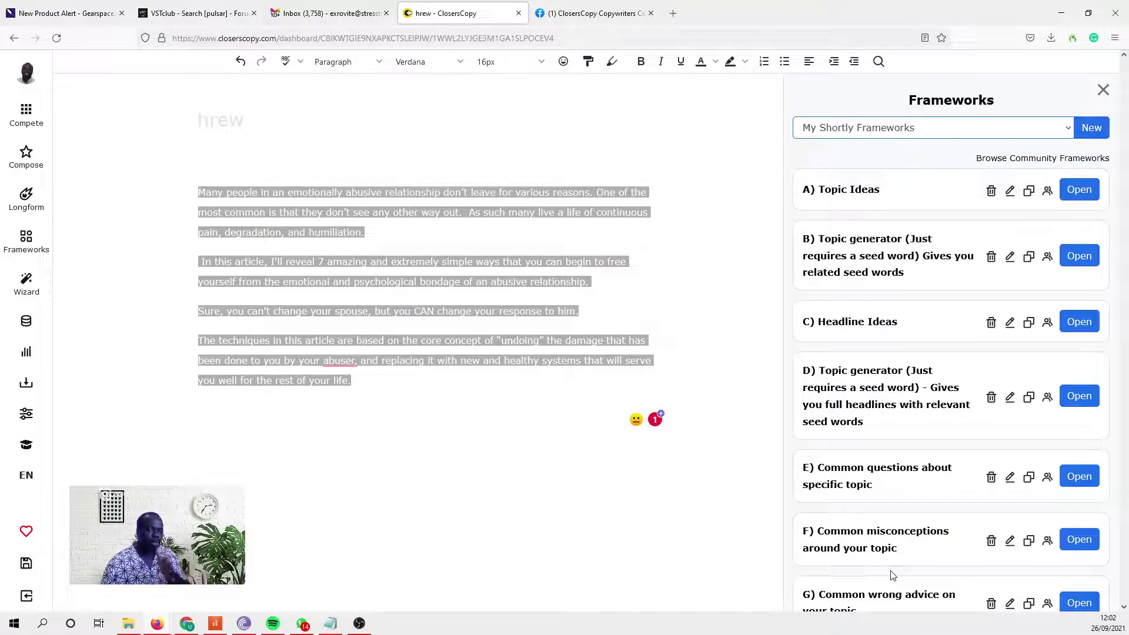
scroll(893, 577, down, 5)
scroll(892, 575, down, 10)
scroll(891, 574, down, 2)
scroll(888, 564, up, 7)
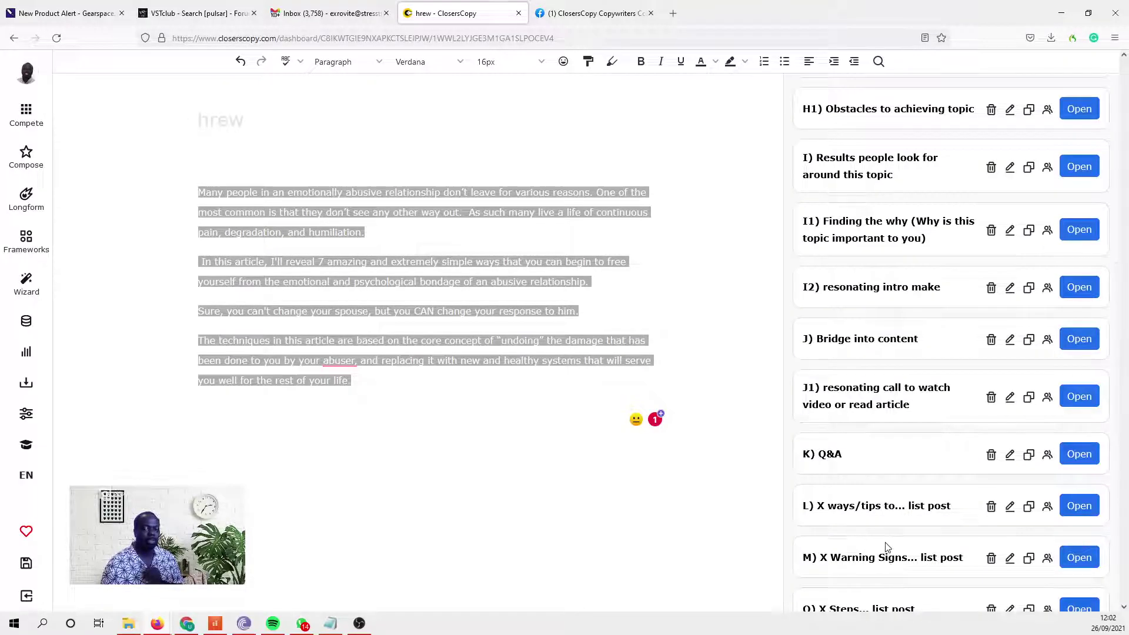
scroll(887, 550, up, 1)
scroll(885, 522, up, 4)
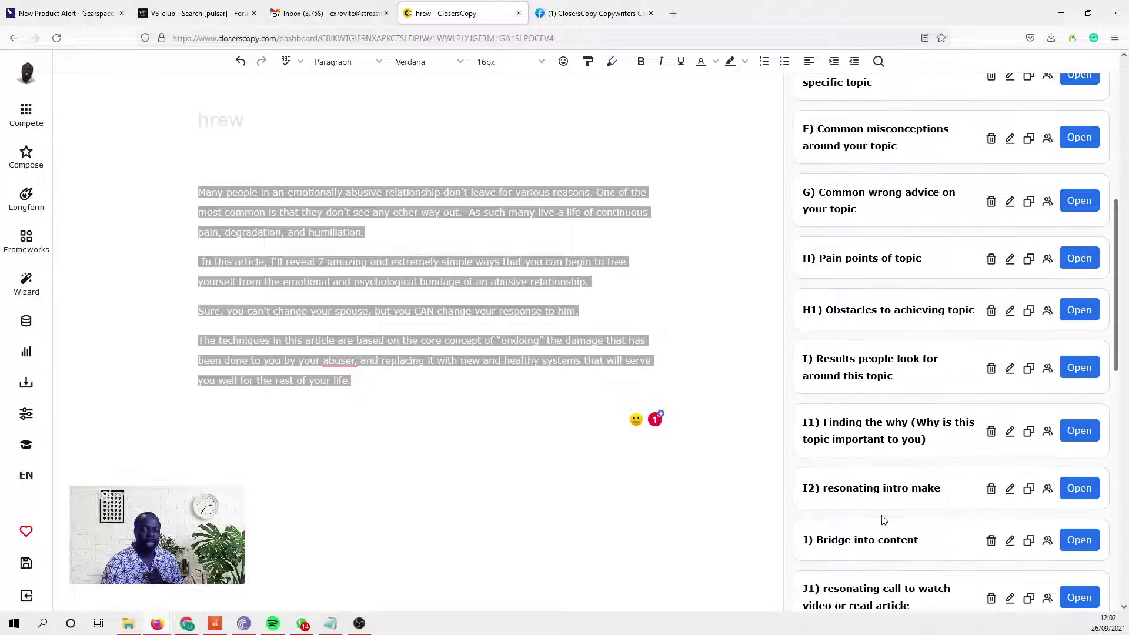
scroll(887, 517, down, 1)
scroll(888, 509, up, 2)
scroll(890, 501, up, 3)
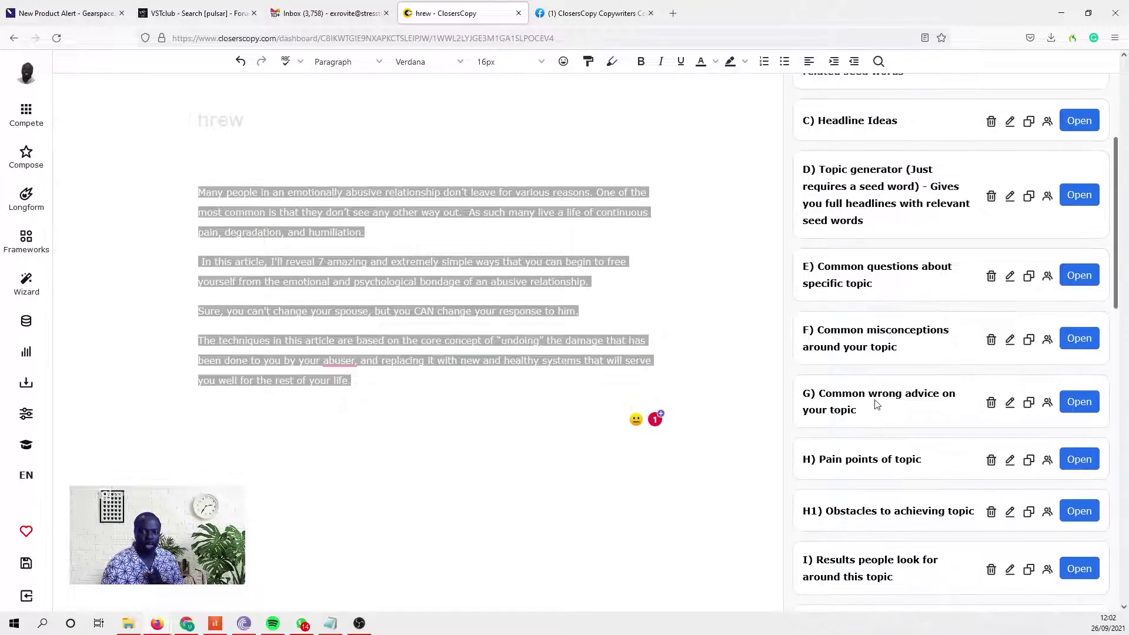
scroll(880, 271, up, 3)
scroll(876, 259, down, 7)
scroll(883, 276, down, 5)
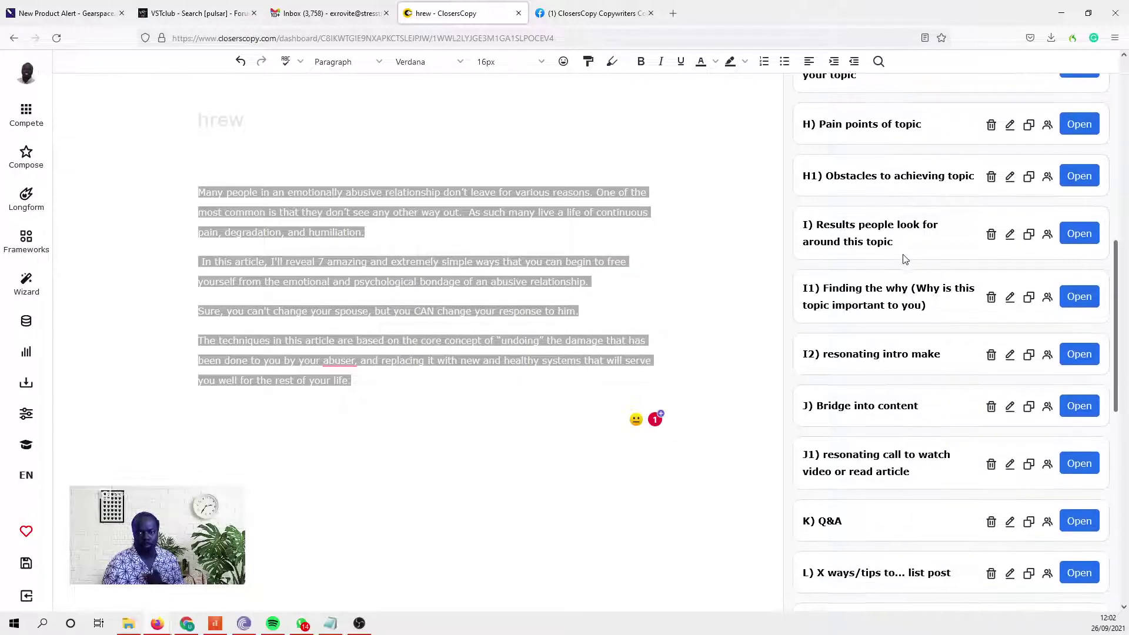
scroll(900, 282, down, 1)
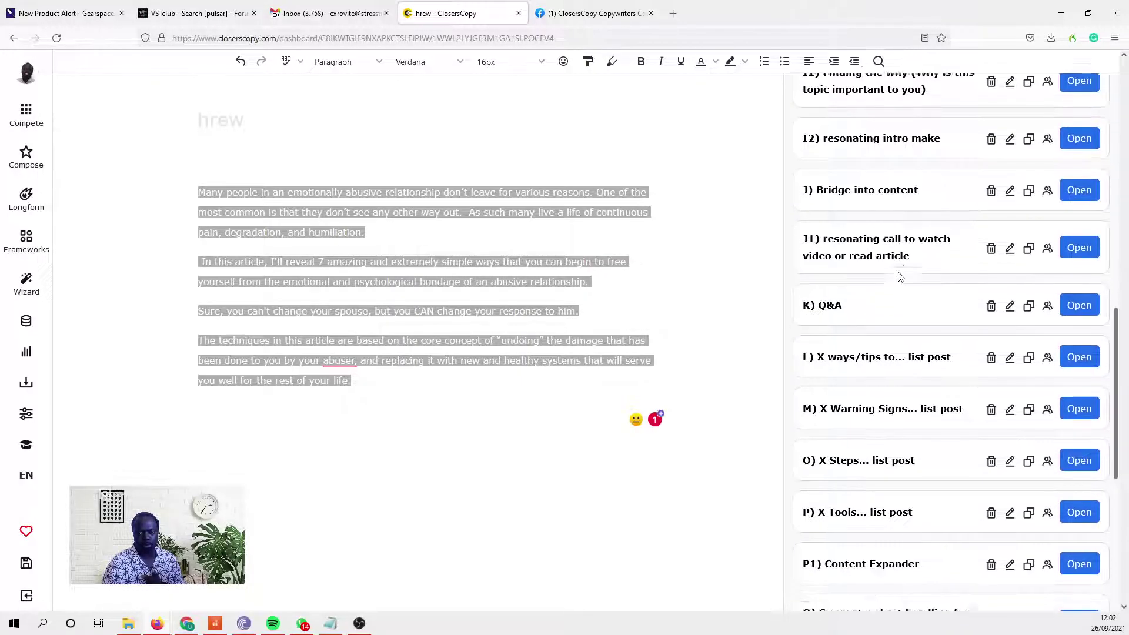
scroll(898, 306, down, 5)
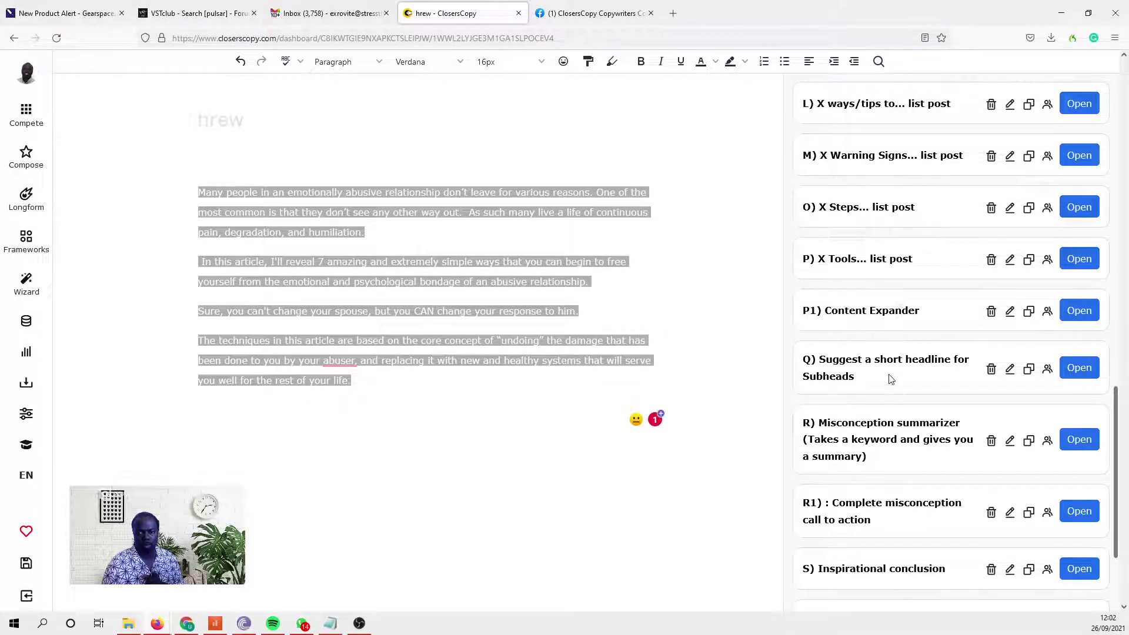
scroll(882, 515, down, 3)
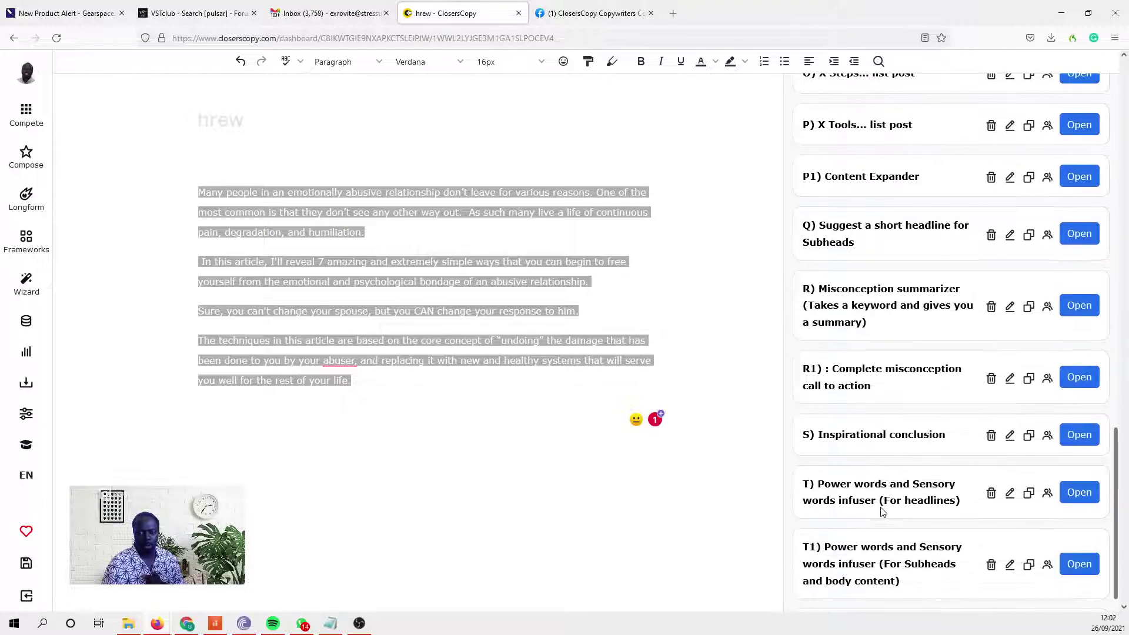
scroll(883, 513, down, 2)
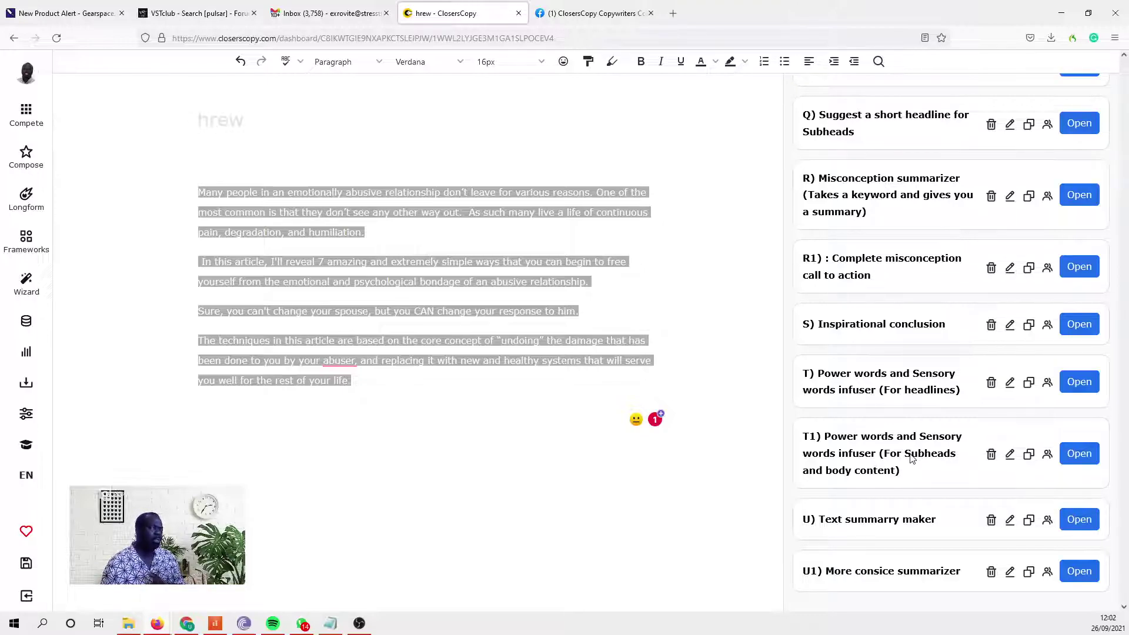
scroll(917, 494, up, 10)
scroll(915, 492, up, 6)
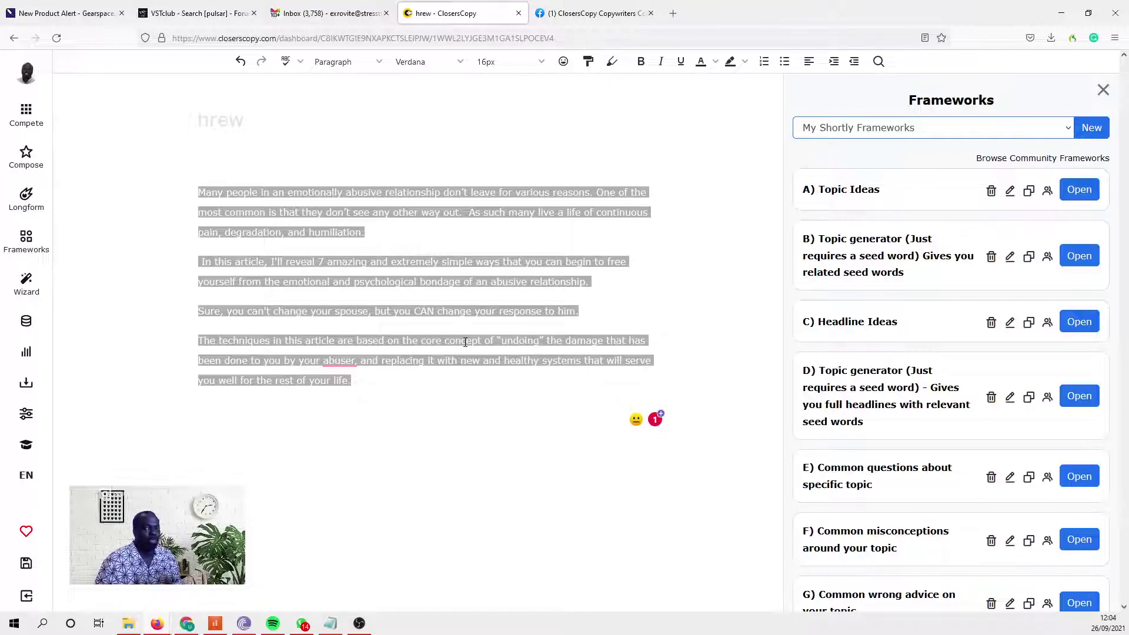
Copy the Facebook post's opening sentence about Closer's copy, then select the whole ClosersCopy draft
click(589, 18)
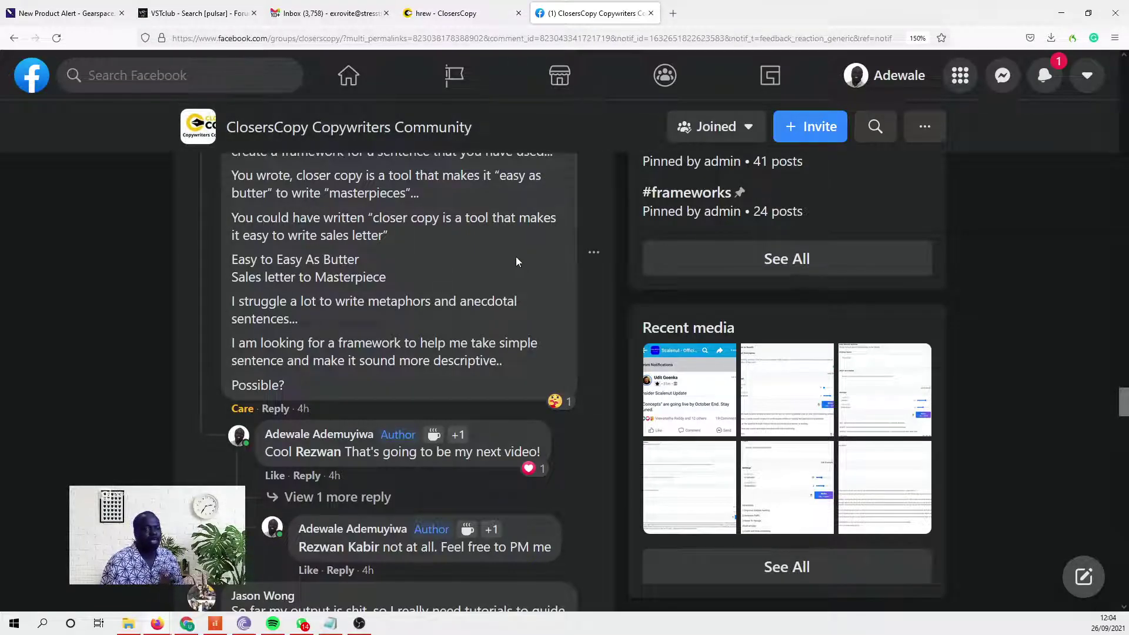
scroll(516, 249, up, 5)
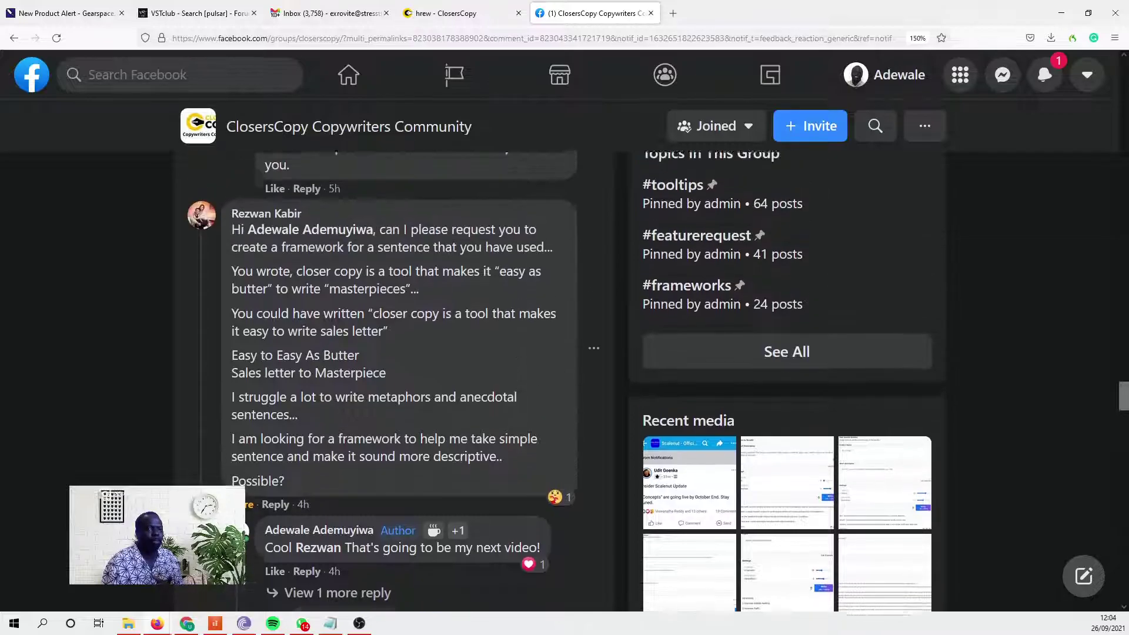
scroll(511, 253, up, 10)
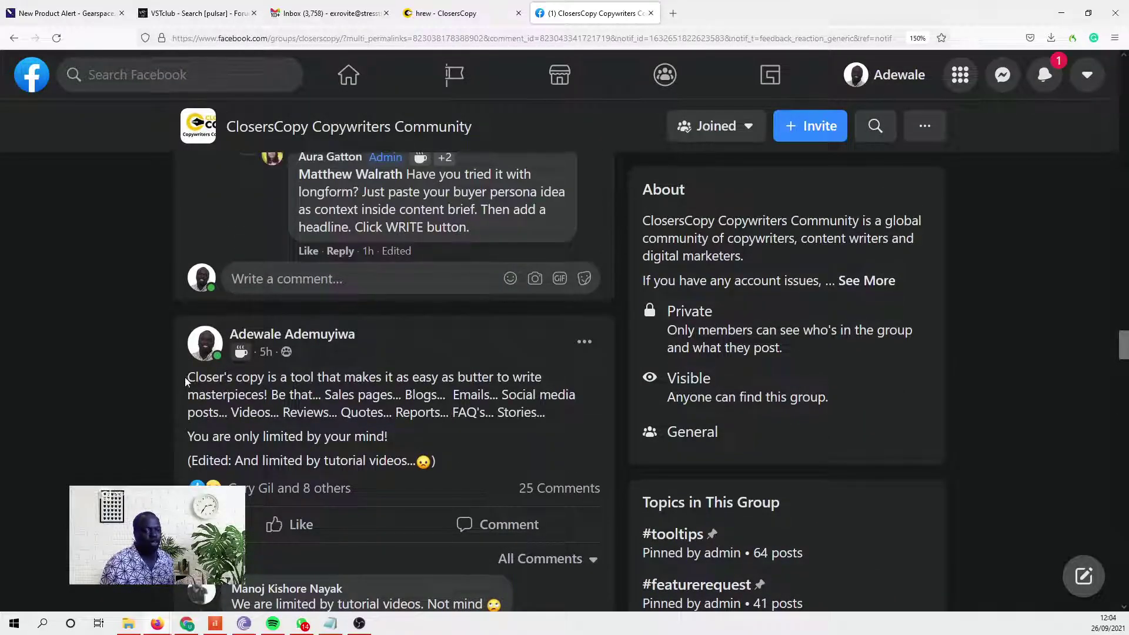
drag(186, 377, 258, 395)
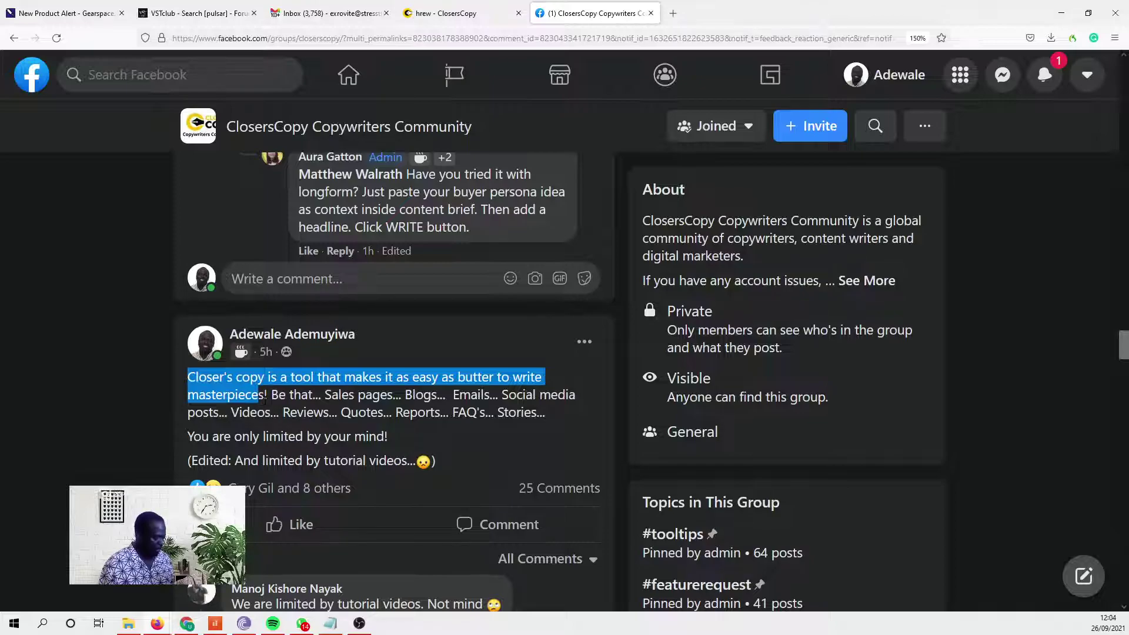
drag(273, 396, 271, 396)
key(ctrl+c)
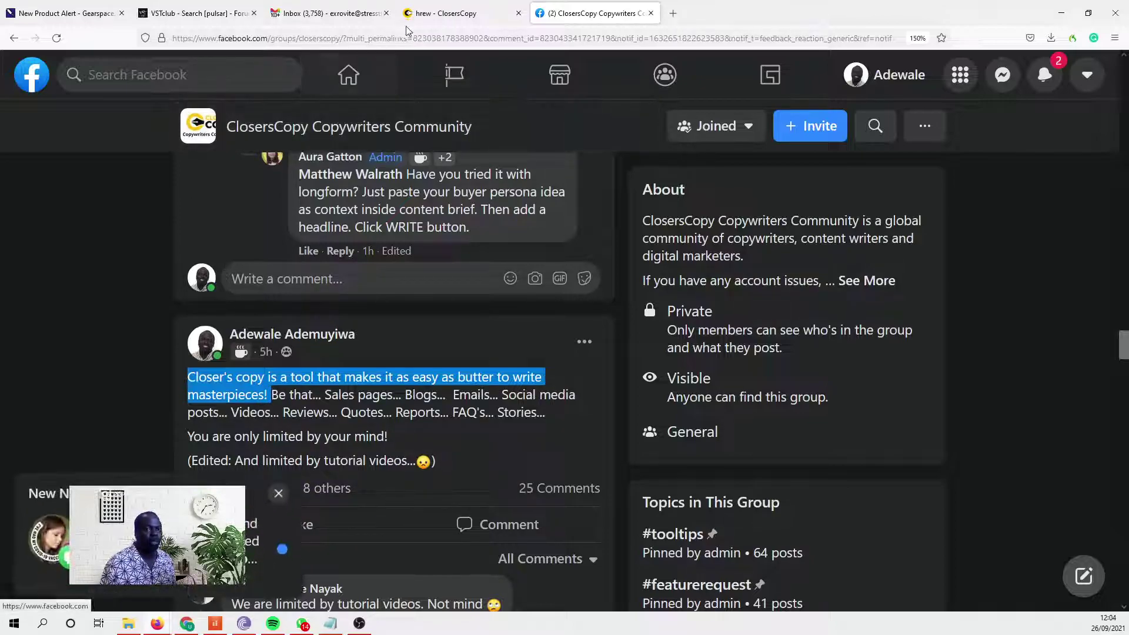
click(439, 13)
drag(423, 415, 198, 191)
Paste the butter sentence over the draft and prefix it with 'Snazzy way of saying it:'
key(ctrl+v)
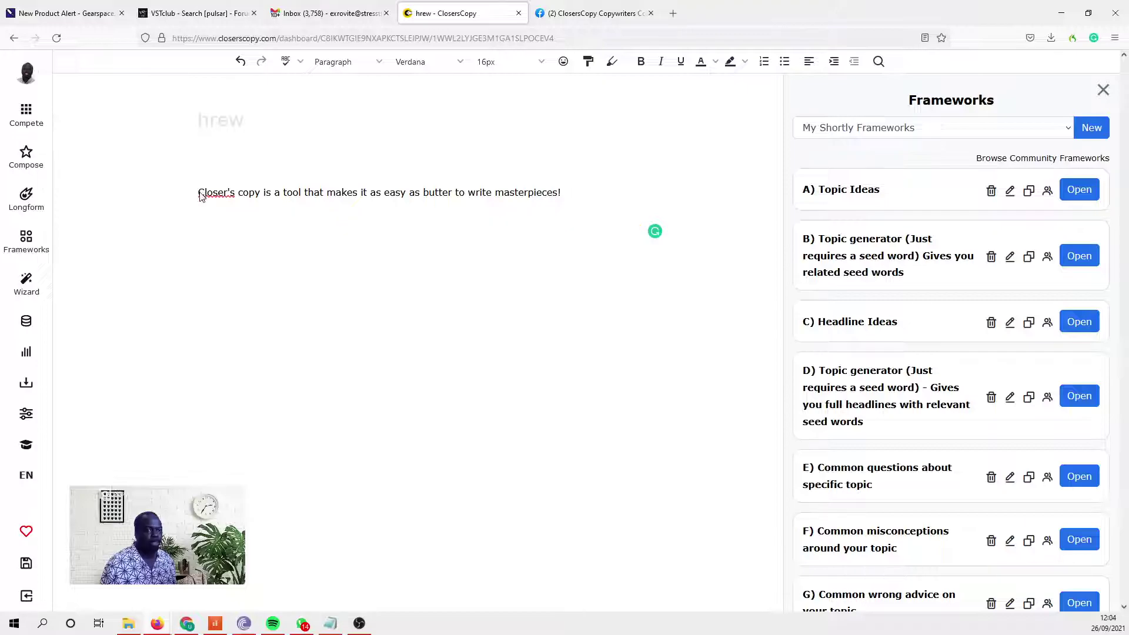
key(Return)
key(Return)
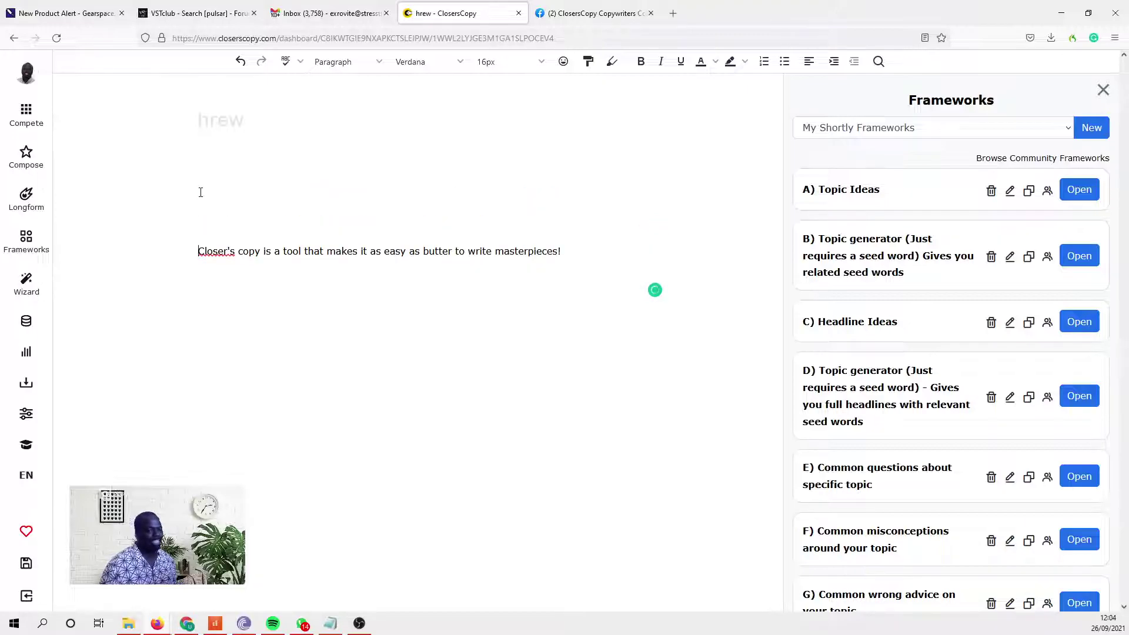
text(Snay)
key(BackSpace)
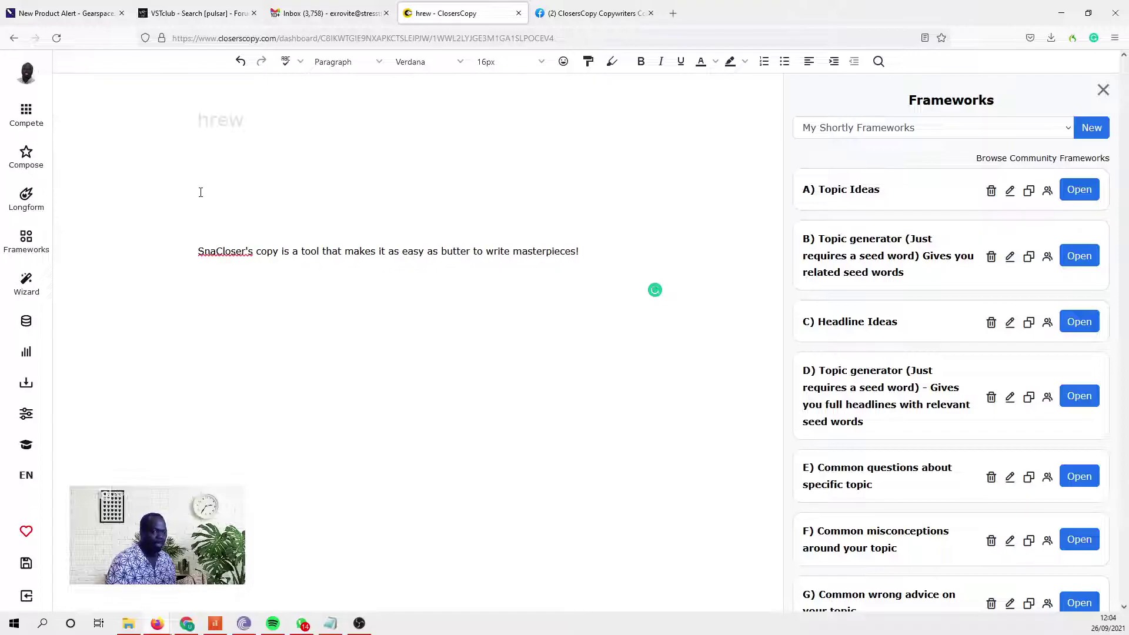
text(zy way )
text(of sayin)
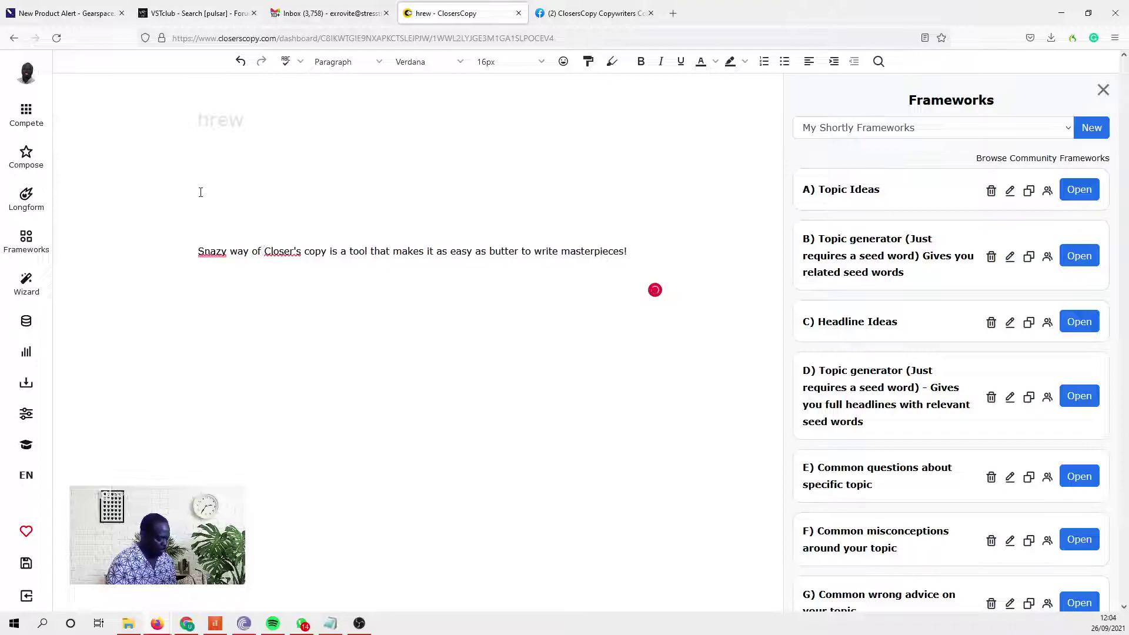
text(g it)
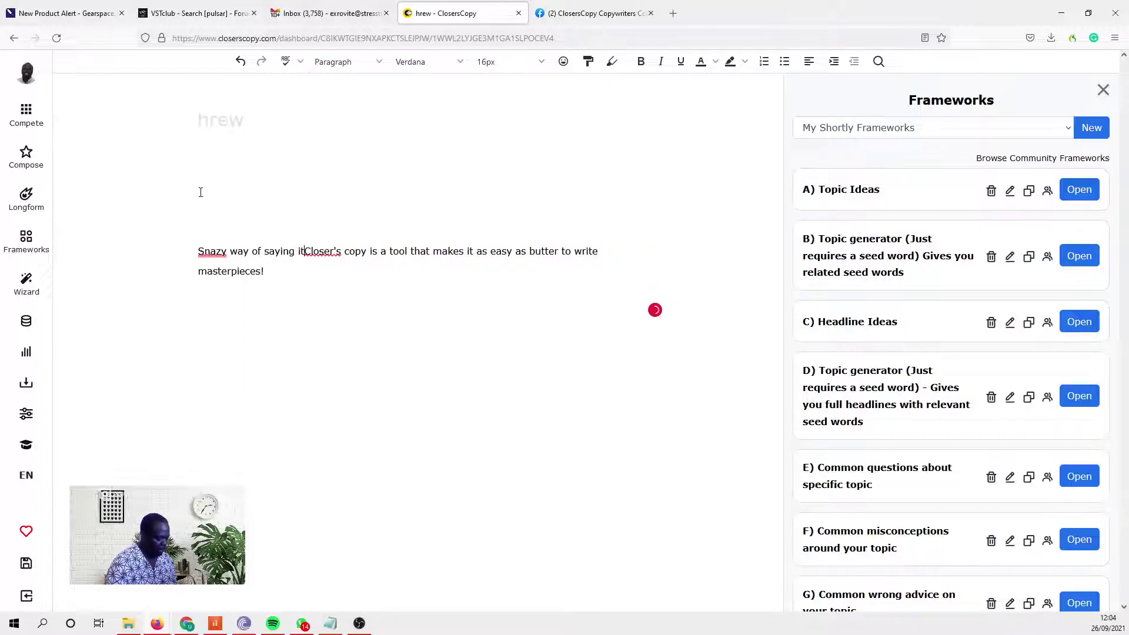
text(:)
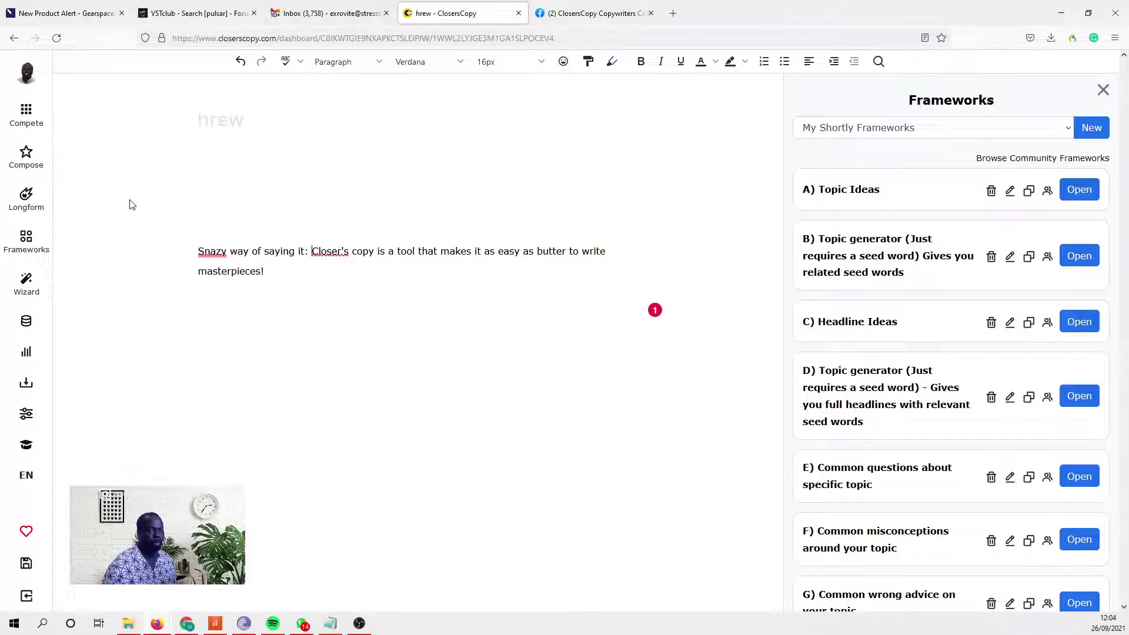
click(219, 272)
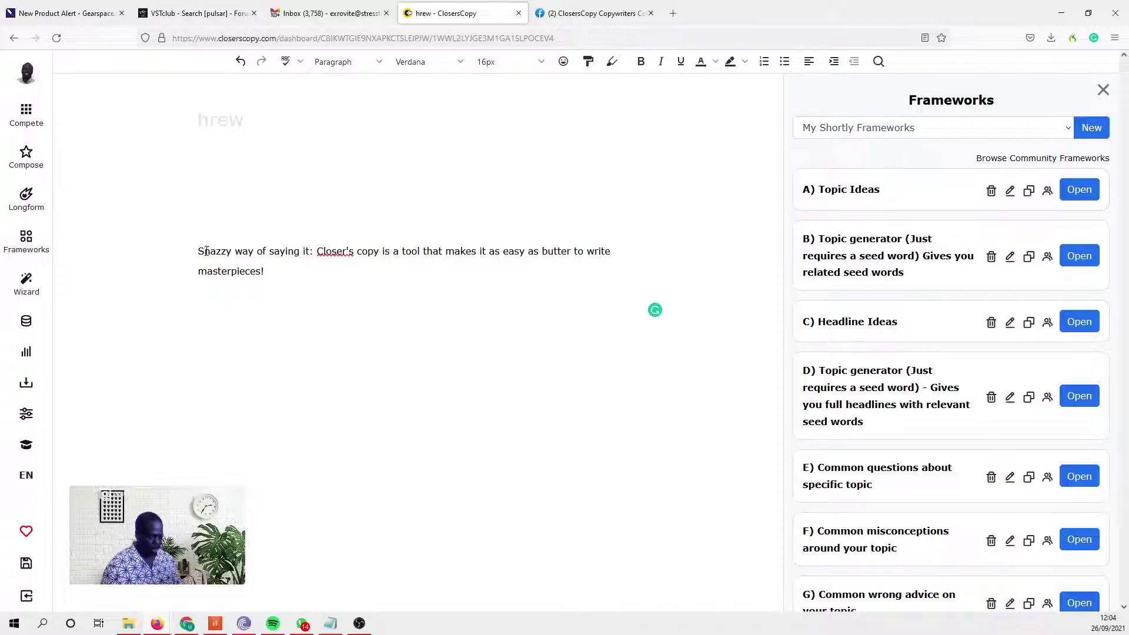
Add a 'Simple statement:' line above the snazzy sentence
key(Return)
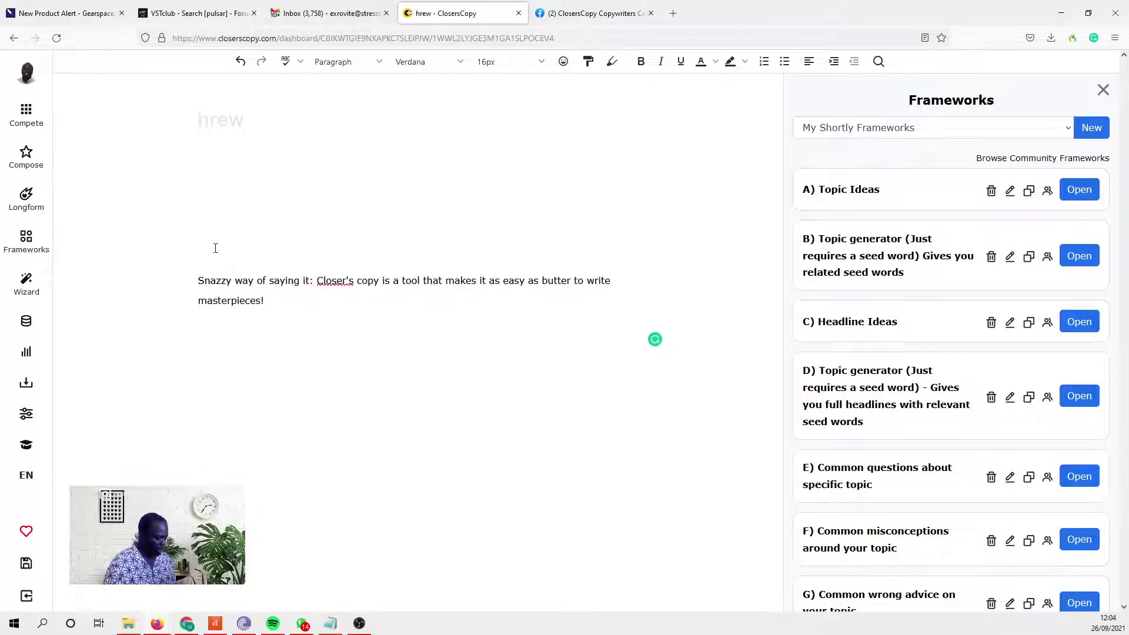
text(Simpl)
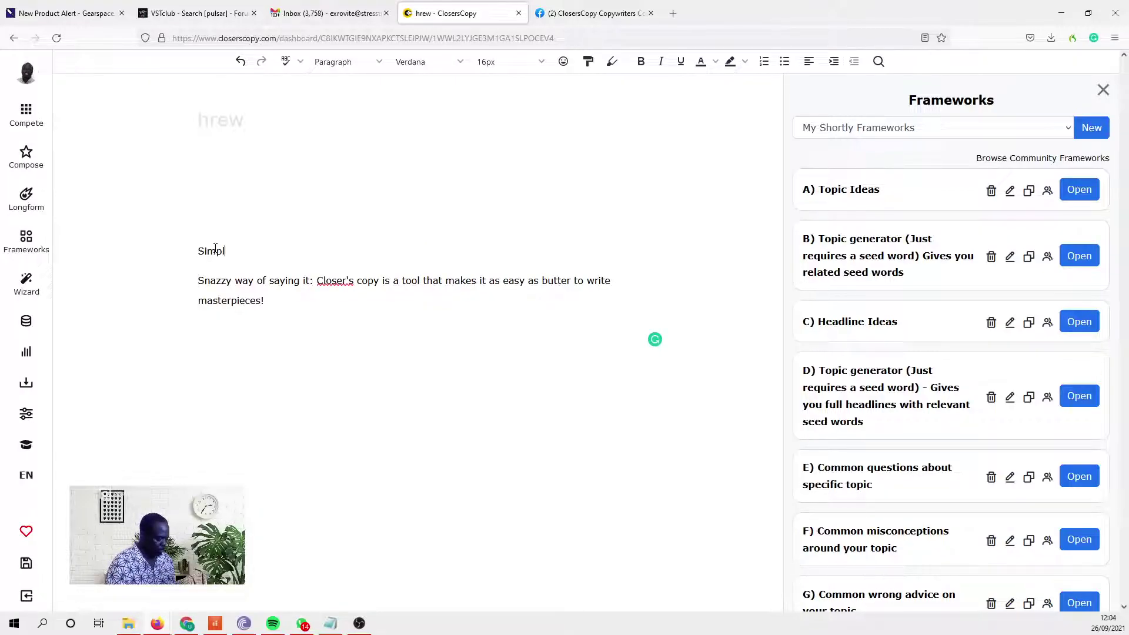
text(estate)
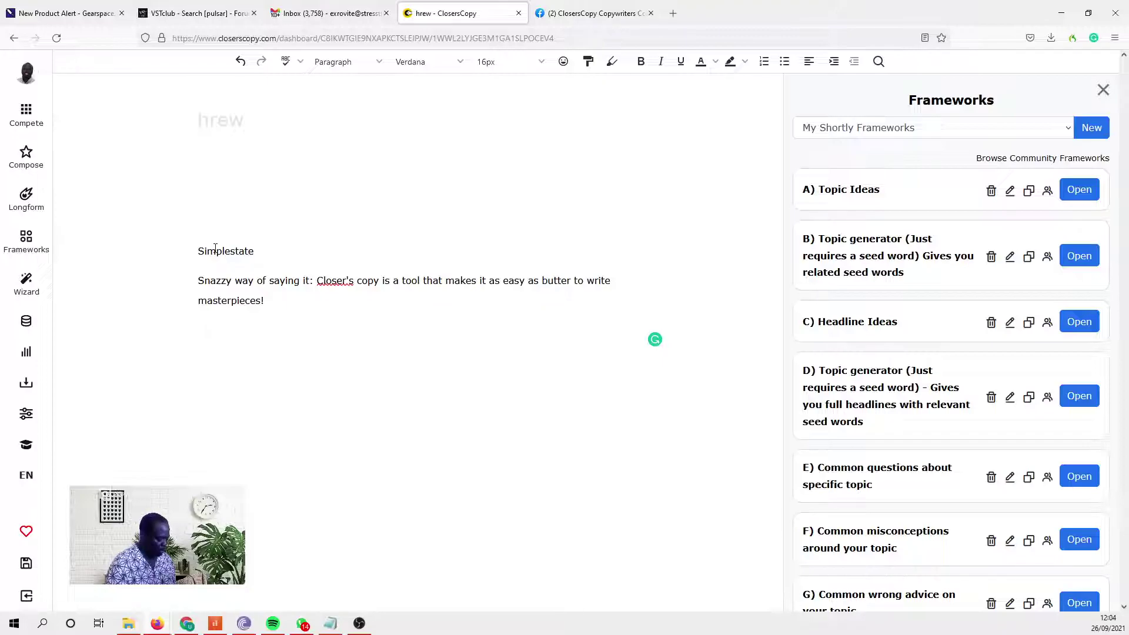
text(ment)
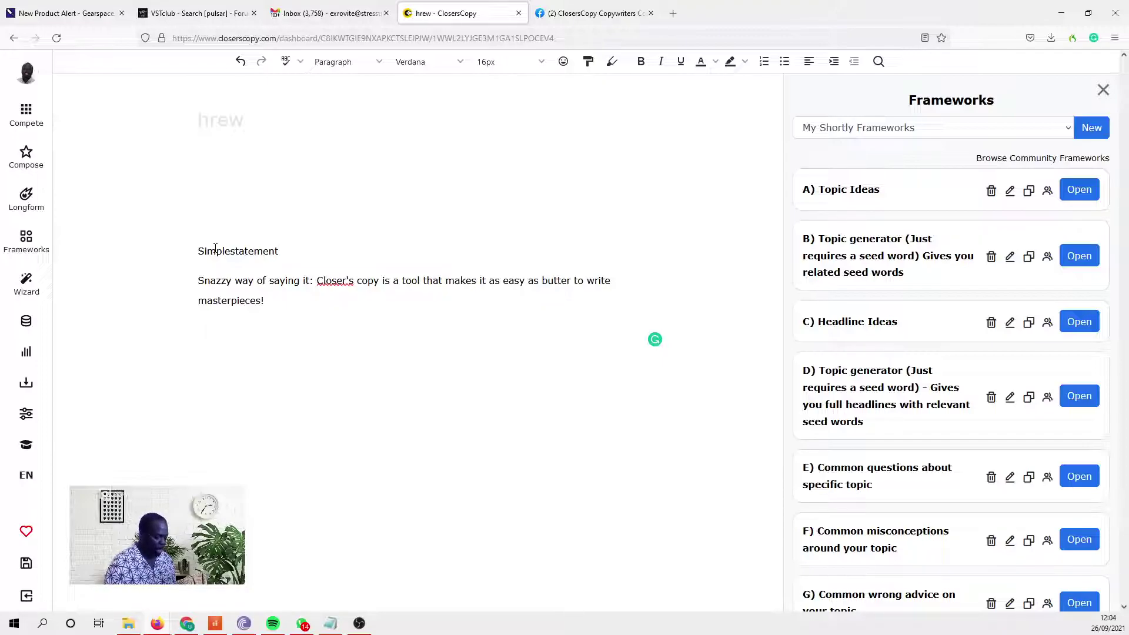
text(:)
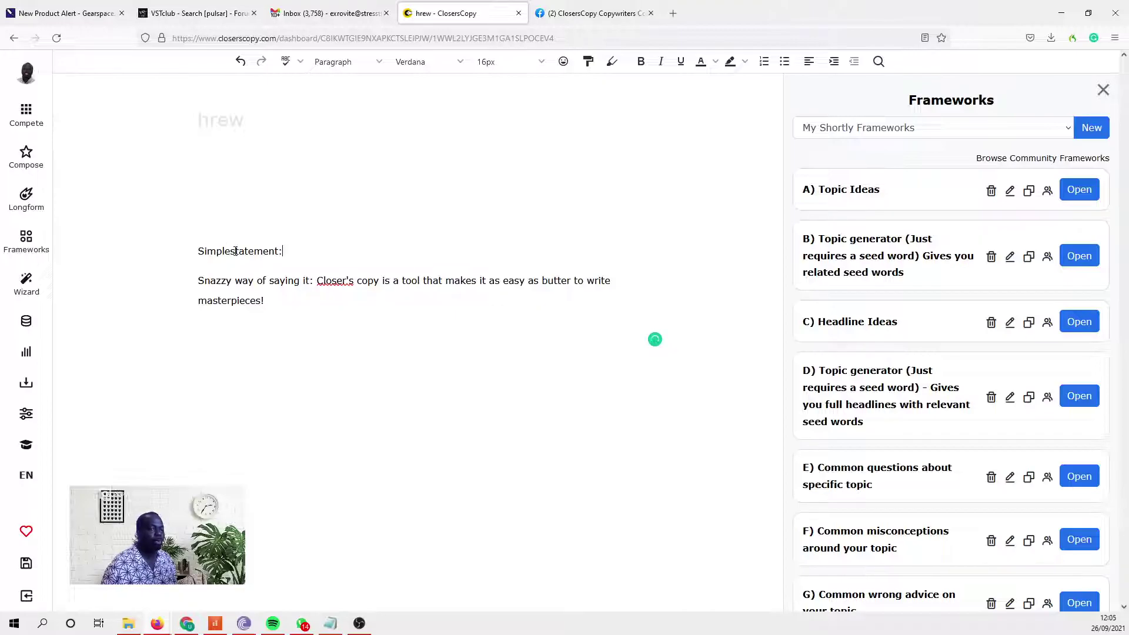
click(240, 255)
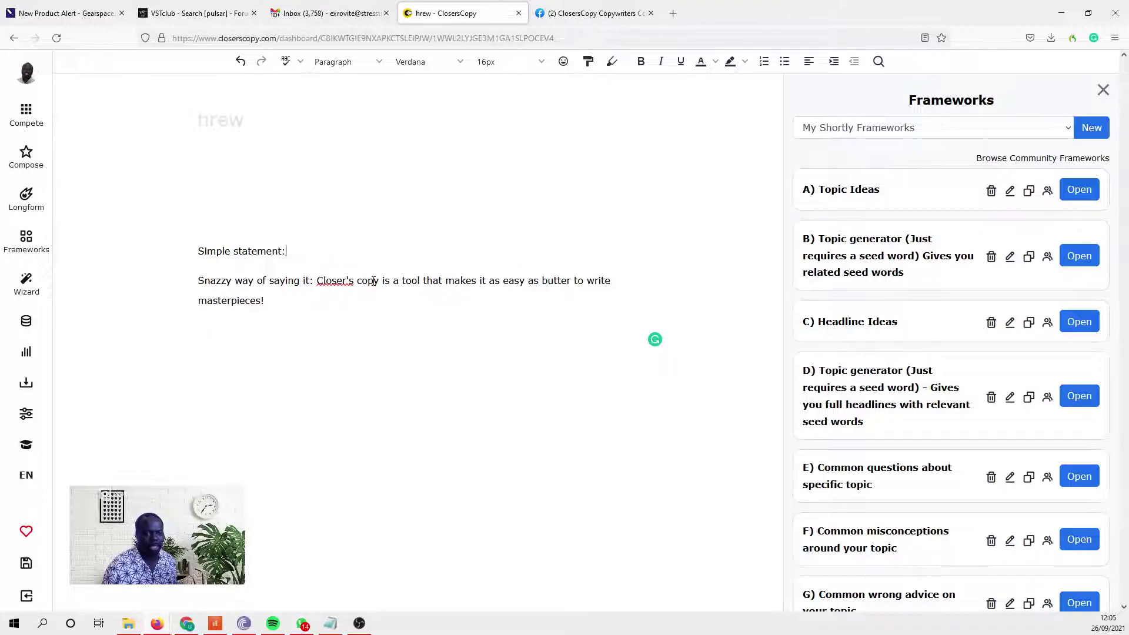
drag(380, 281, 317, 282)
key(ctrl+c)
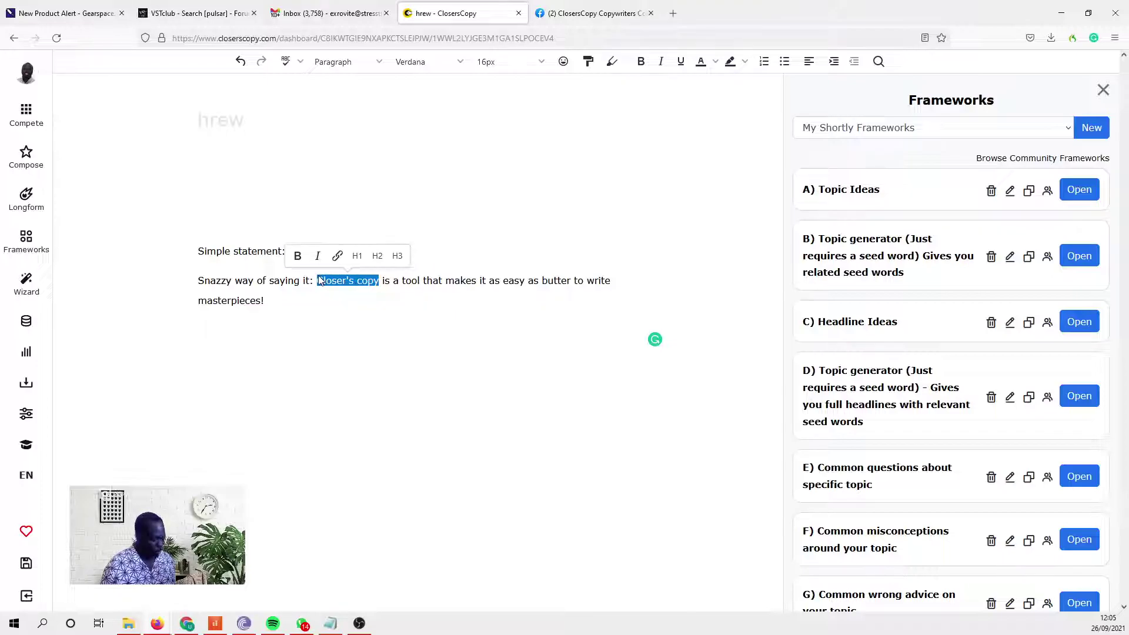
Complete the simple statement as 'Closer's copy is useful for writing sales letters'
click(349, 233)
key(ctrl+v)
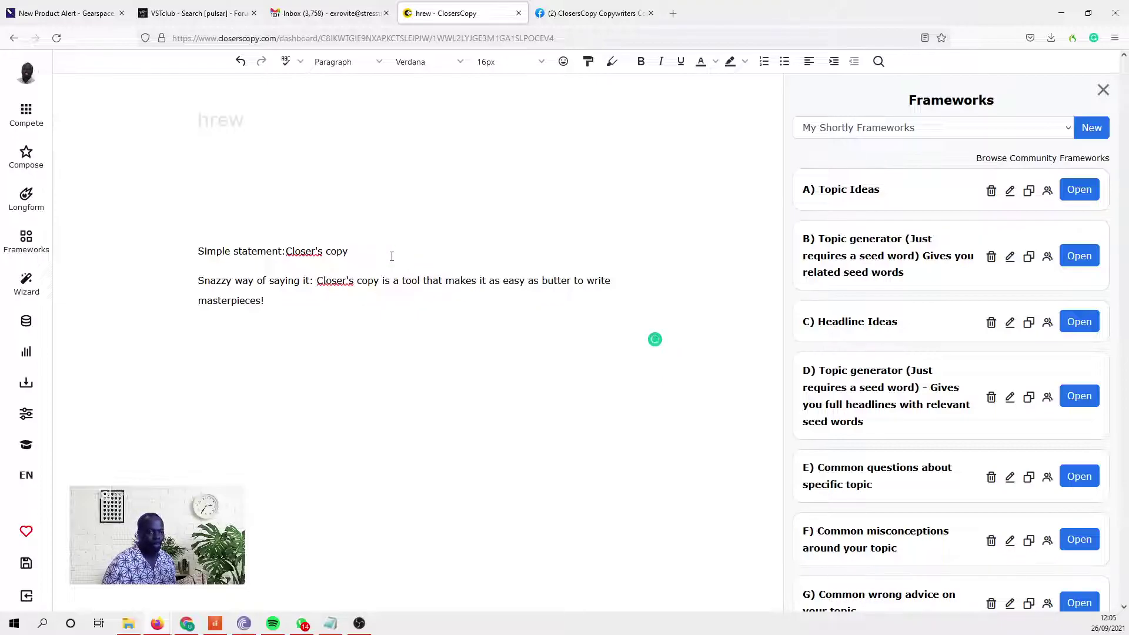
text(is)
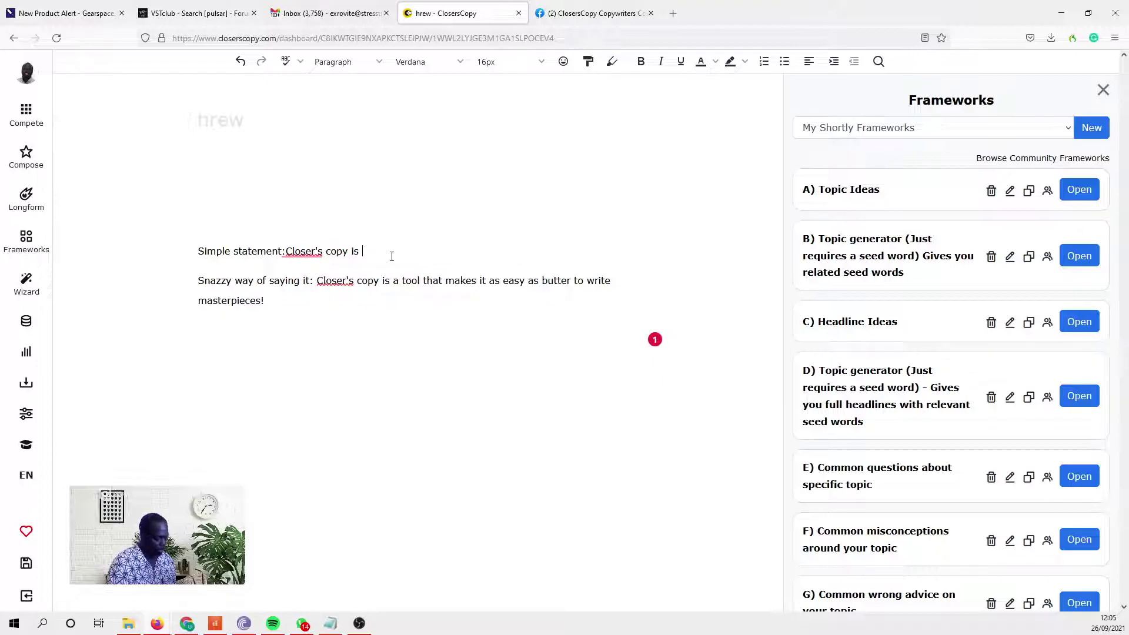
text( usef)
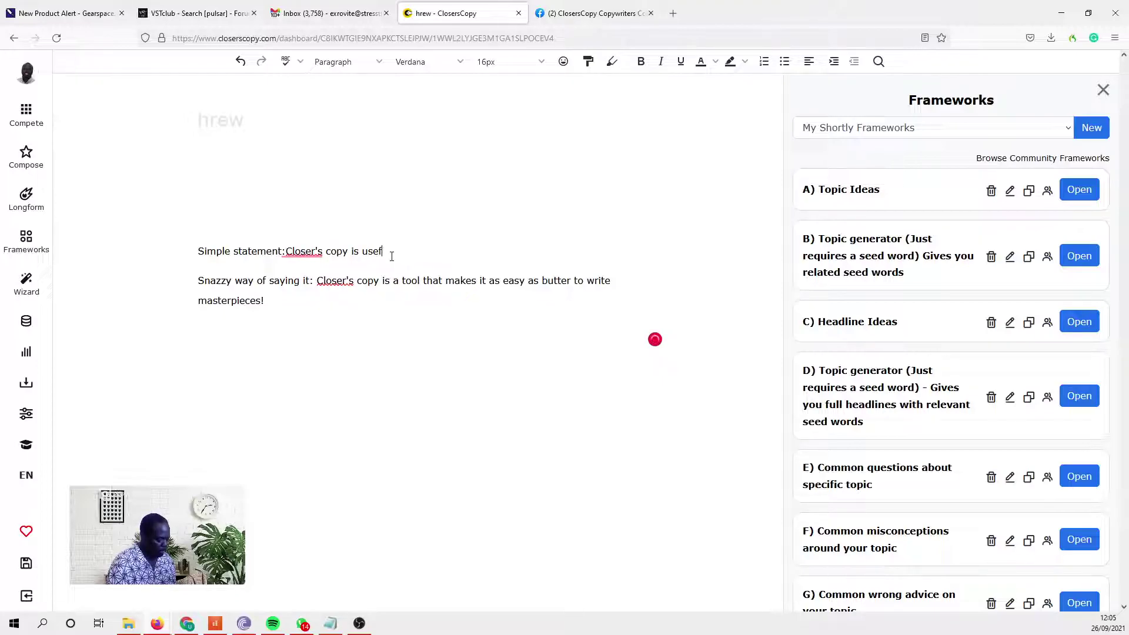
text(ull for w)
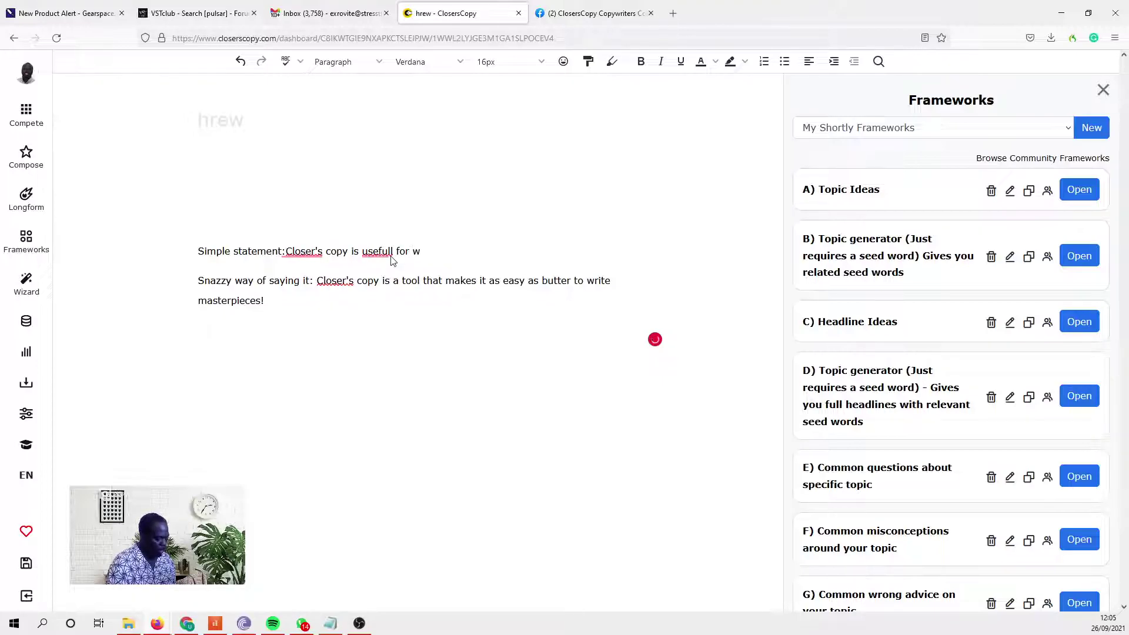
text(riting)
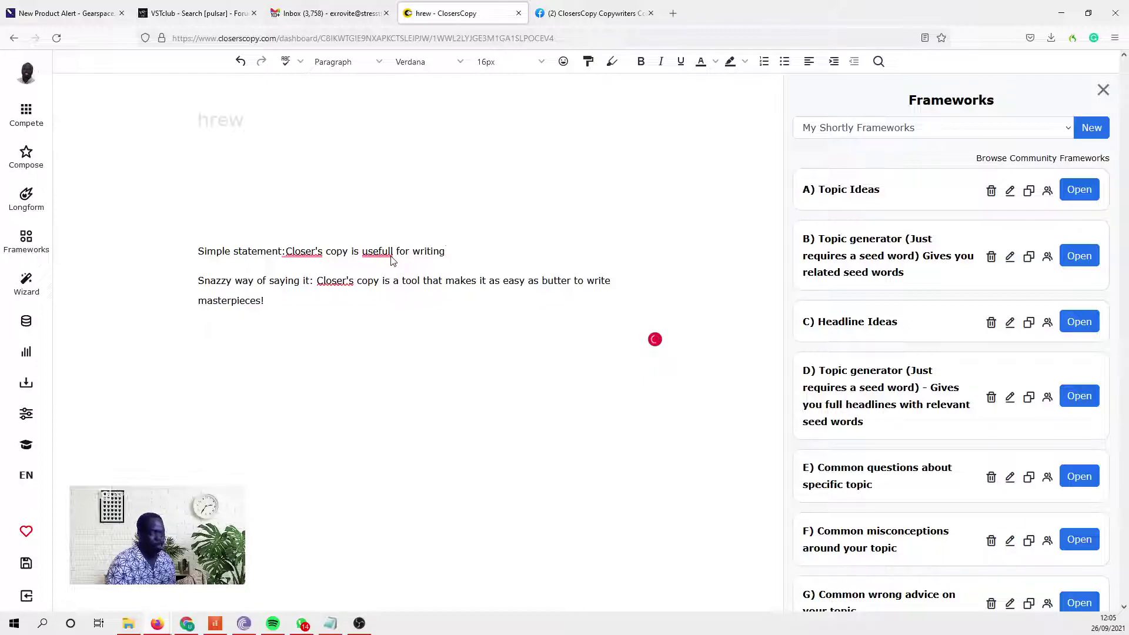
click(393, 261)
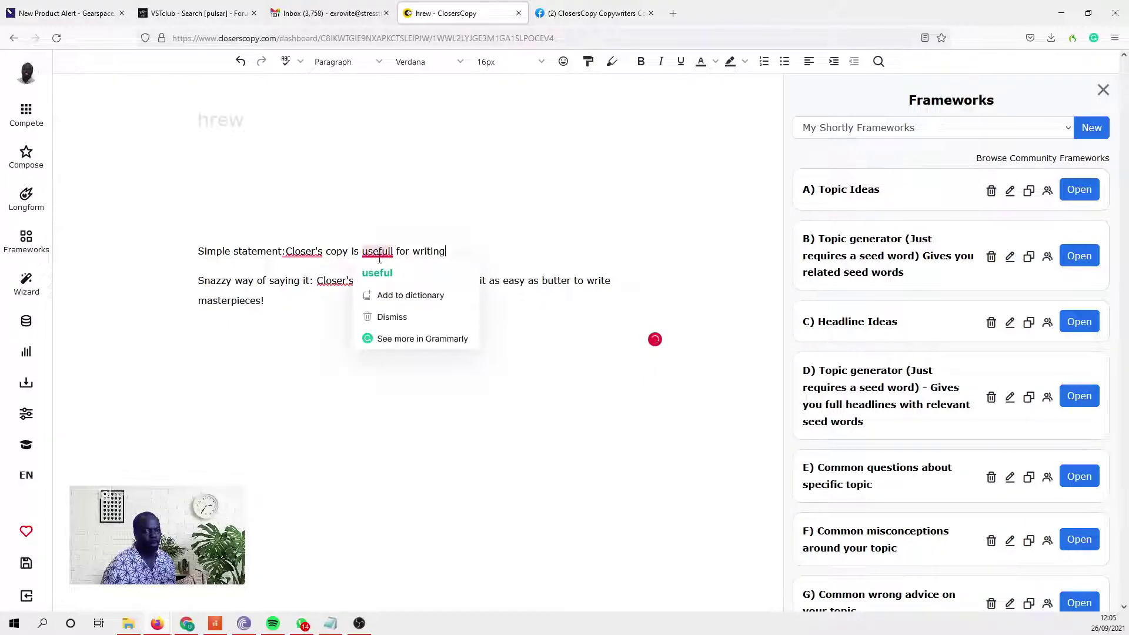
click(388, 269)
click(457, 258)
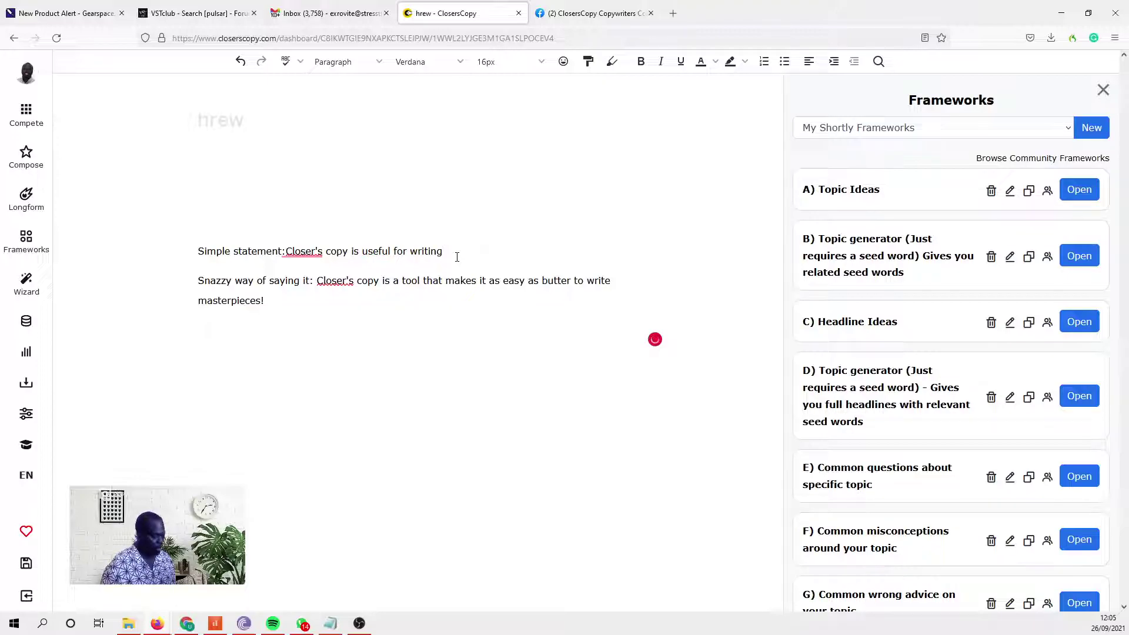
text(sales le)
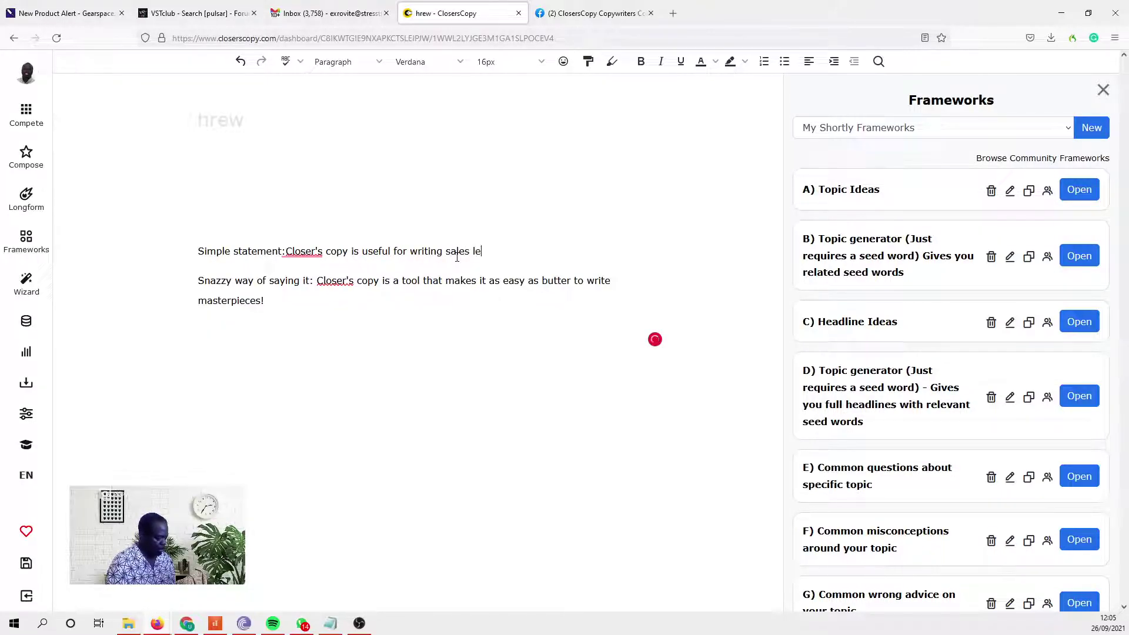
text(tters)
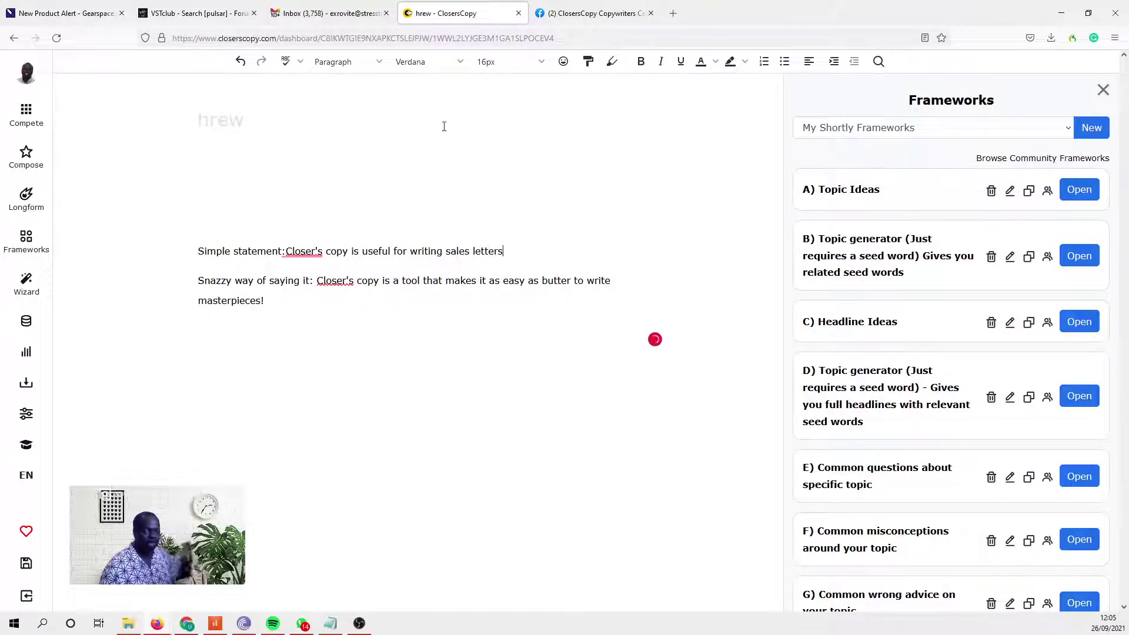
Switch back to the Facebook group post
click(594, 13)
scroll(1038, 59, up, 2)
scroll(1038, 59, down, 2)
Replace 'sales letters' in the simple statement with 'Sales page' copied from the Facebook post
drag(387, 396, 326, 396)
key(ctrl+c)
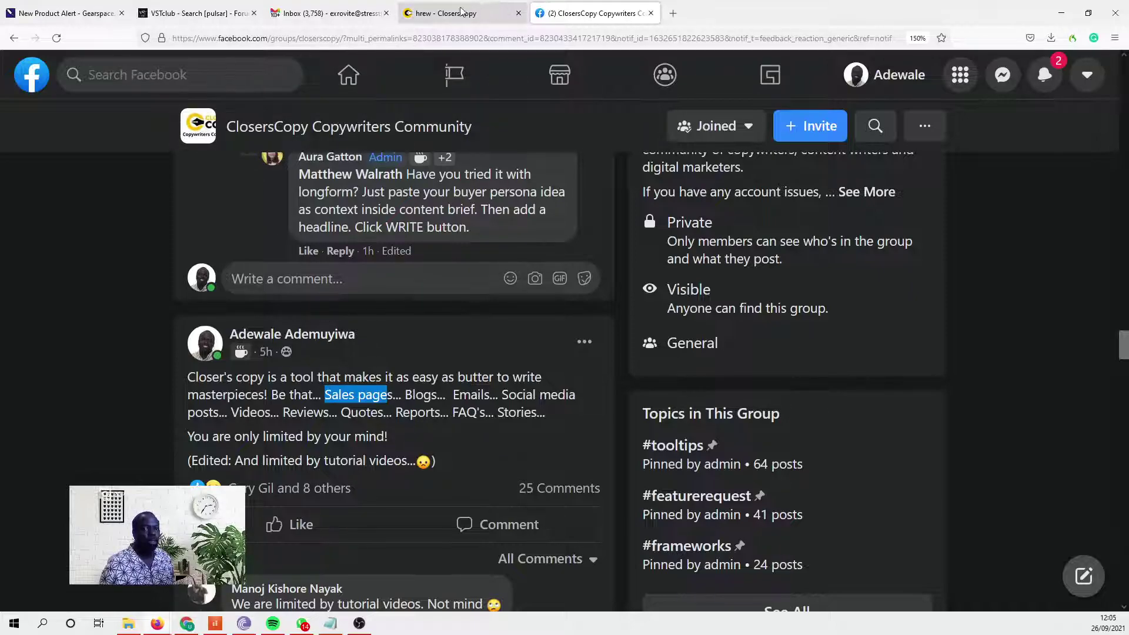
click(441, 13)
drag(504, 251, 452, 251)
key(ctrl+v)
Lowercase the 'S' in 'sales page' and add a space between 'statement:' and 'Closer's'
text(s)
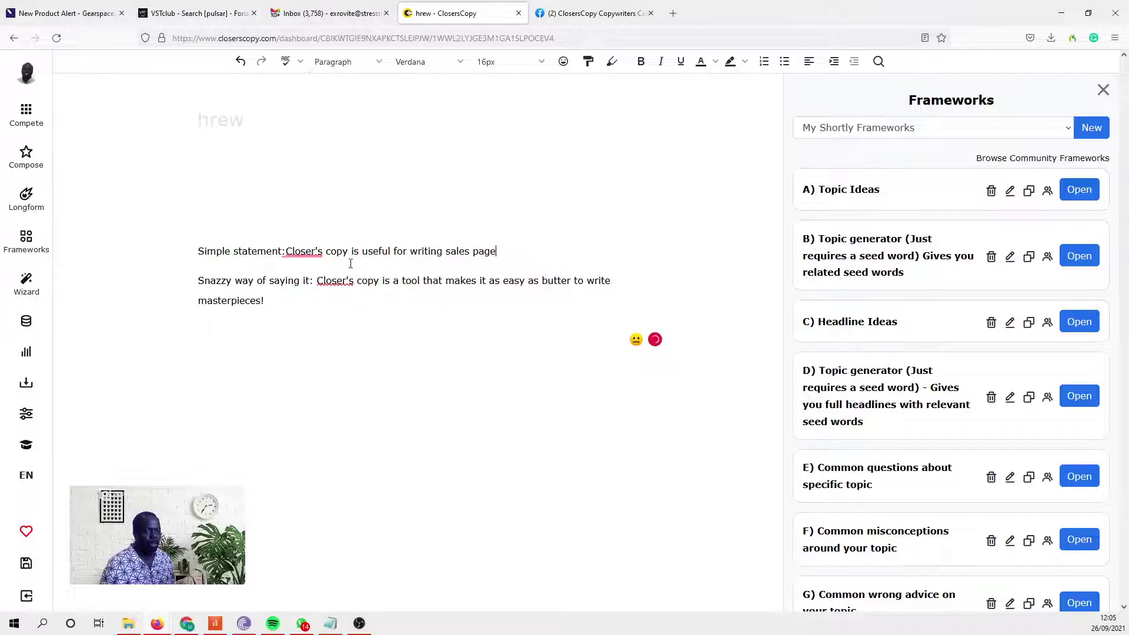
click(286, 251)
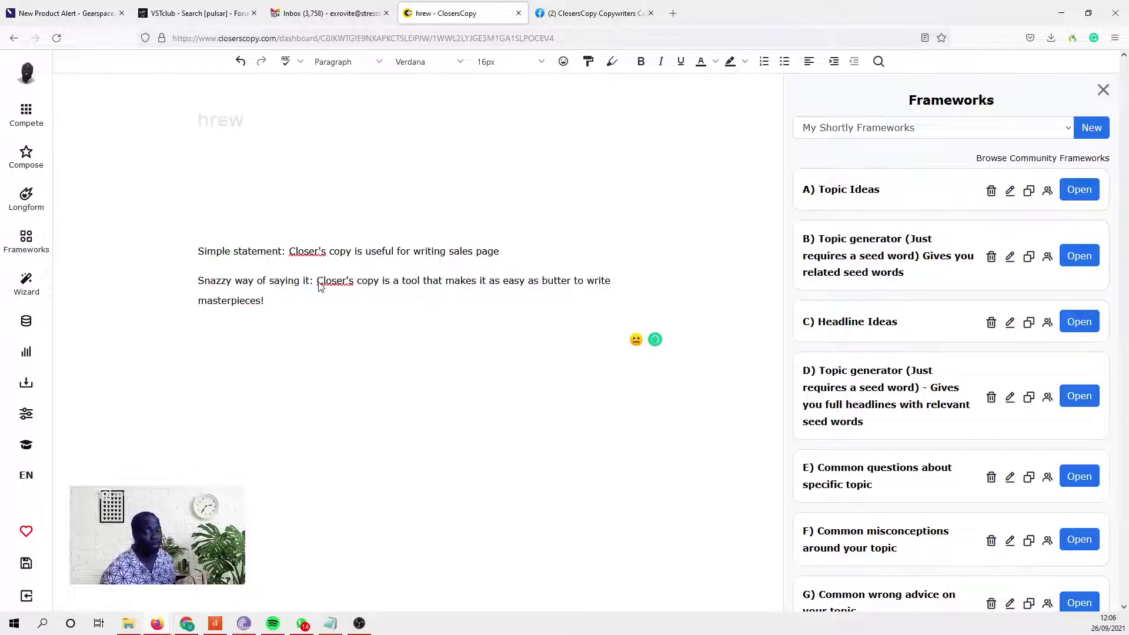
click(317, 283)
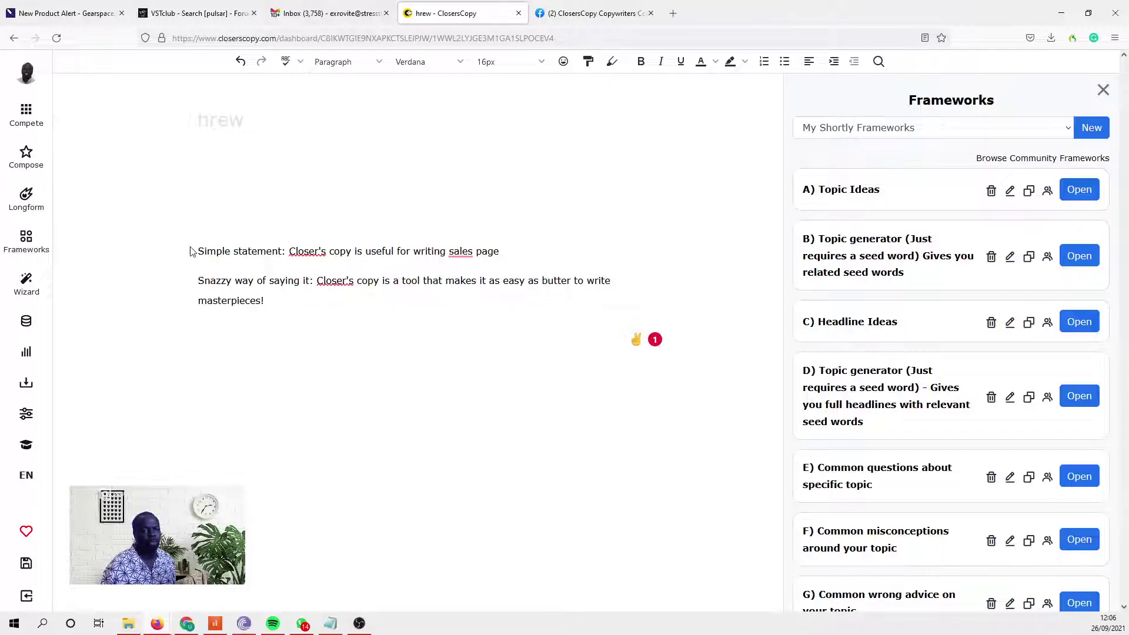
click(357, 282)
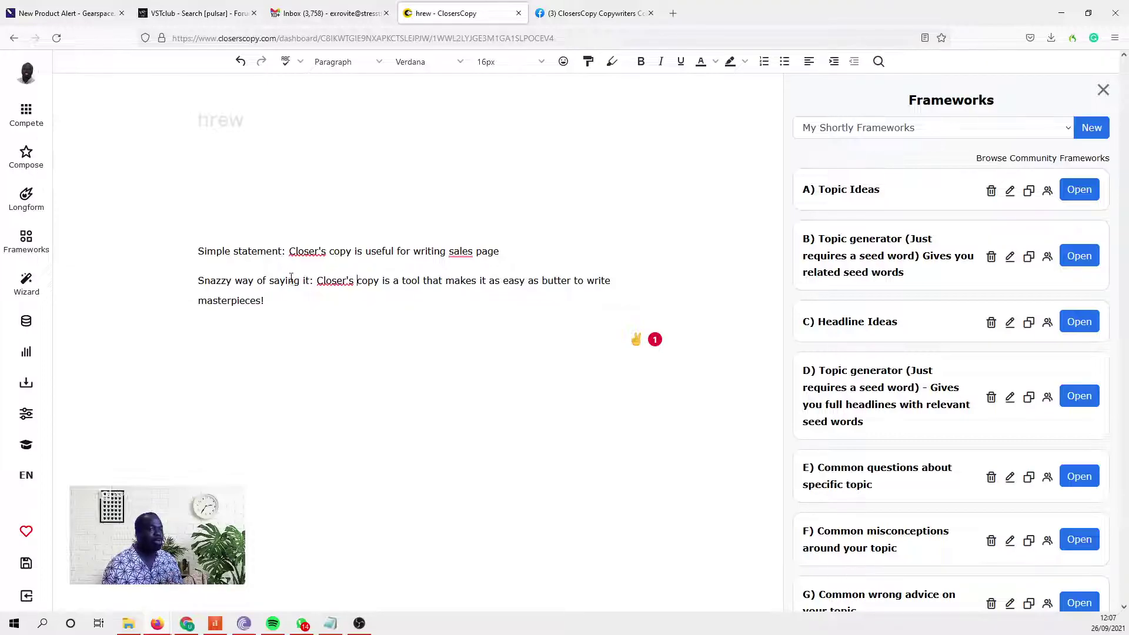
Add a ### separator after the example pair and paste a duplicate of the pair beneath it
click(286, 302)
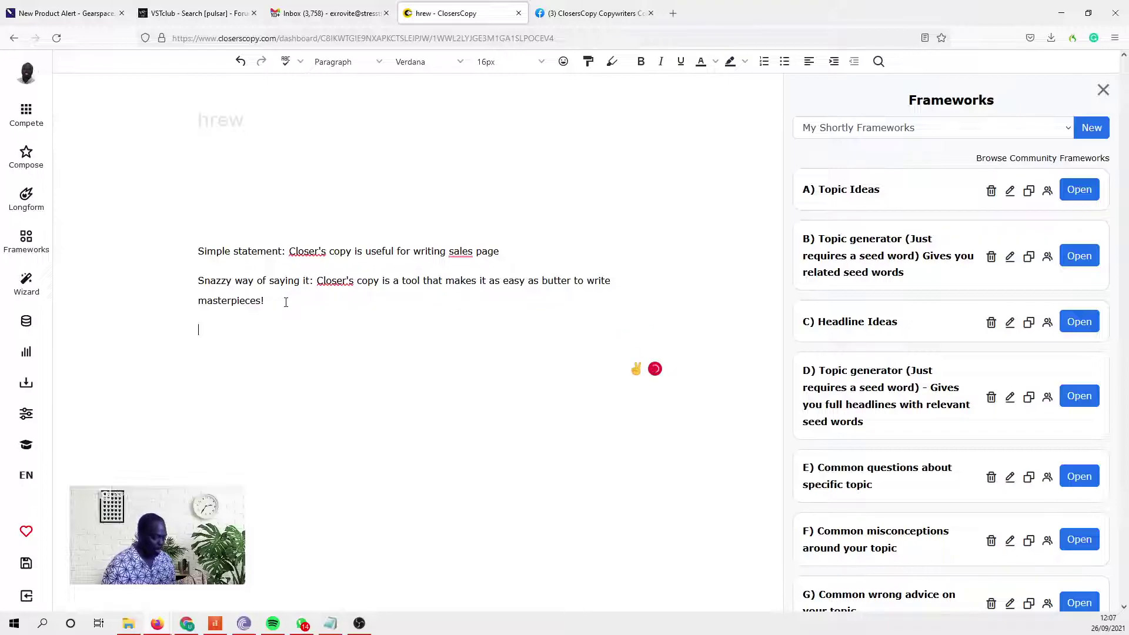
text(###)
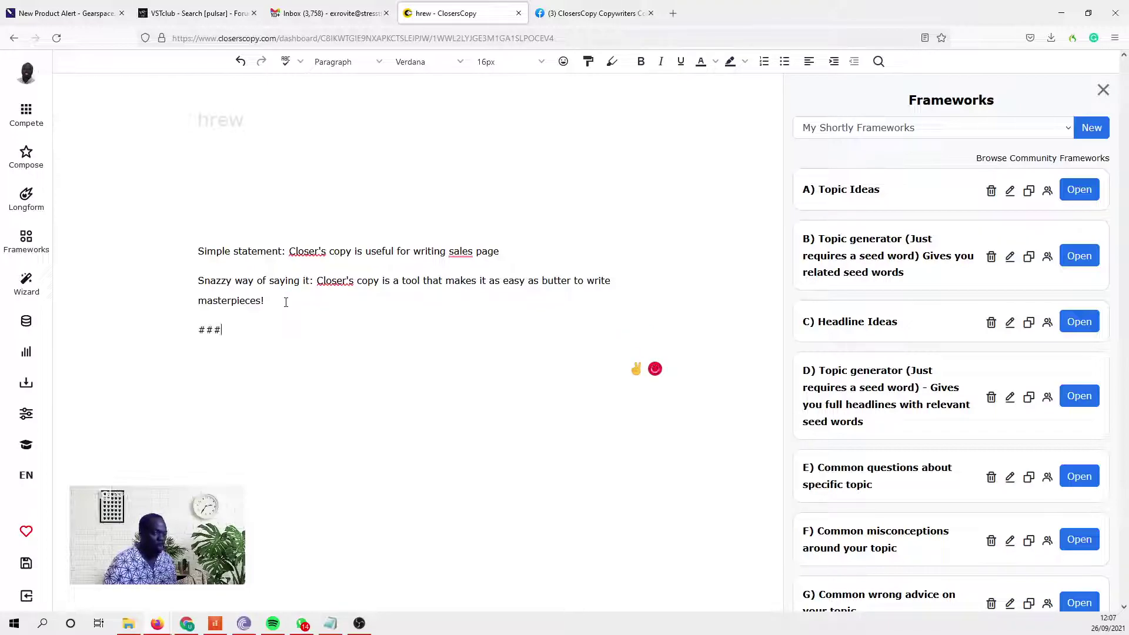
drag(270, 301, 183, 253)
key(ctrl+c)
click(233, 329)
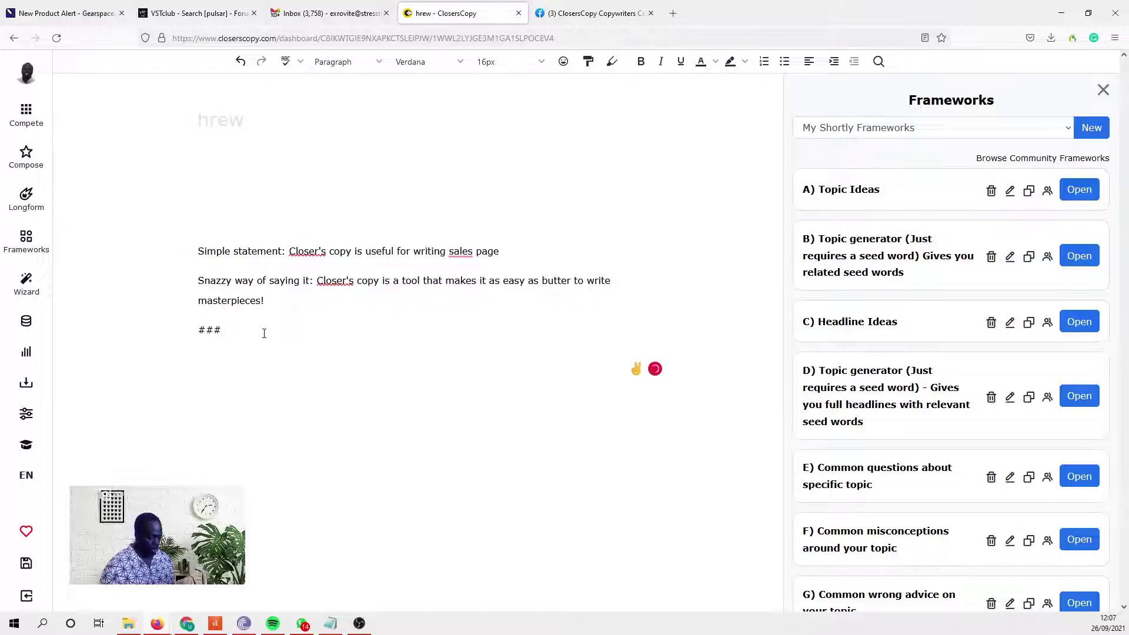
key(Return)
key(ctrl+v)
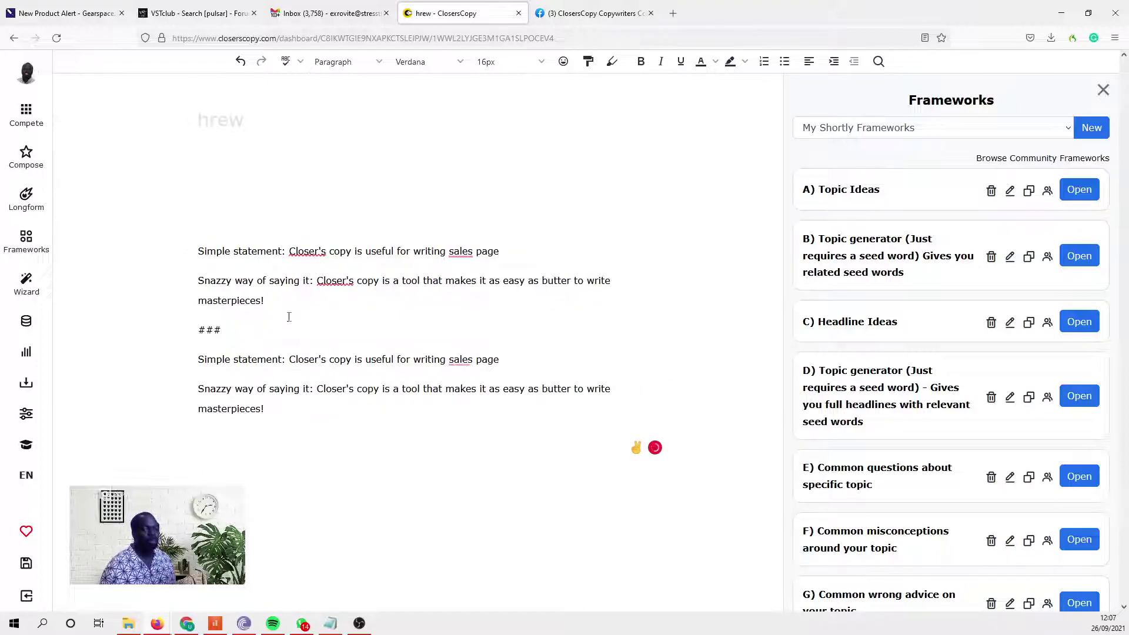
Search the Facebook copywriters group for the author's posts
click(589, 10)
scroll(474, 335, up, 15)
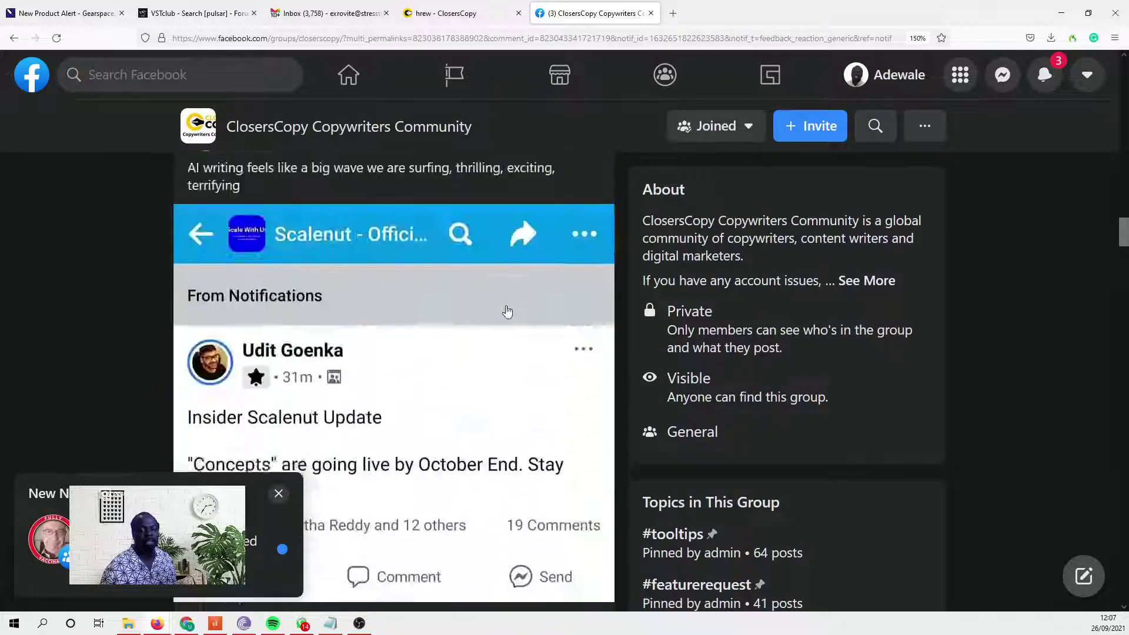
scroll(507, 312, up, 15)
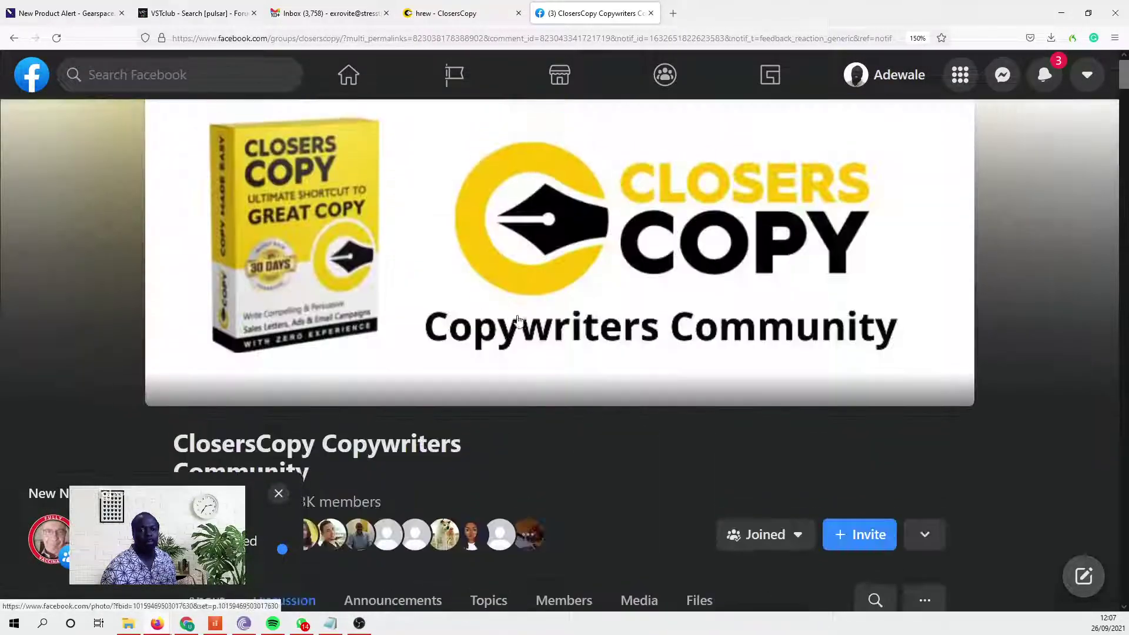
scroll(520, 320, down, 4)
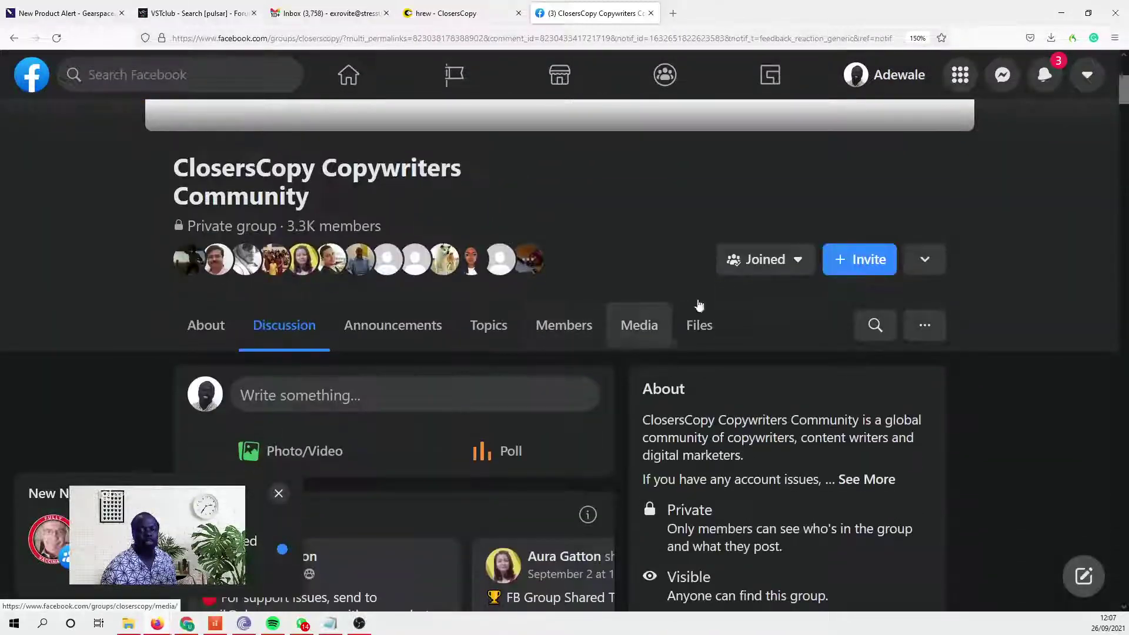
click(885, 329)
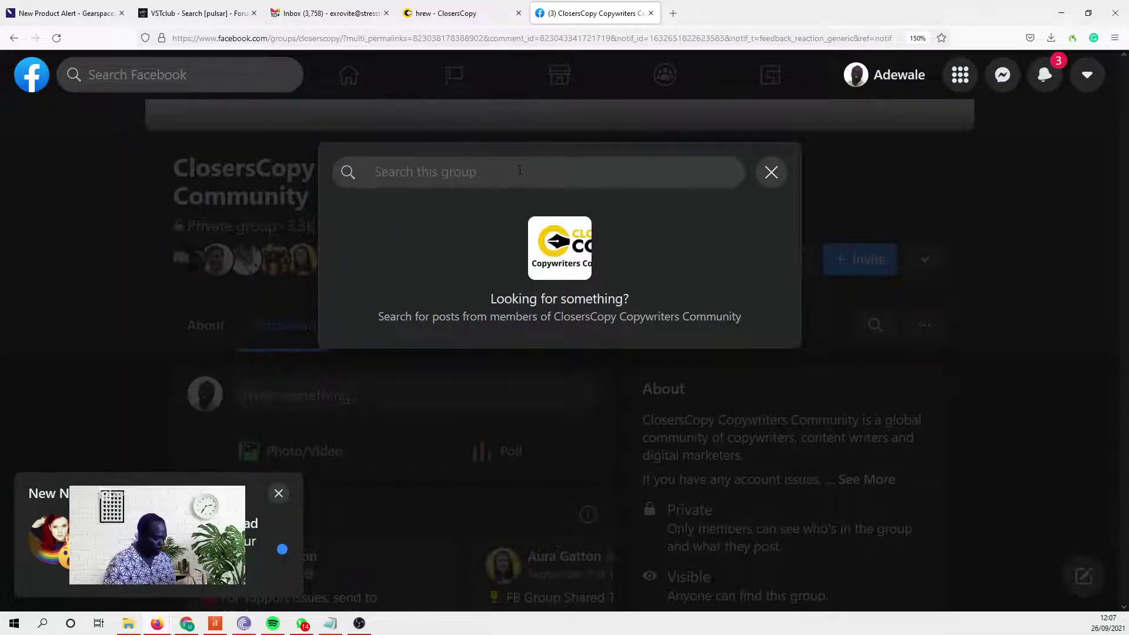
text(adeale)
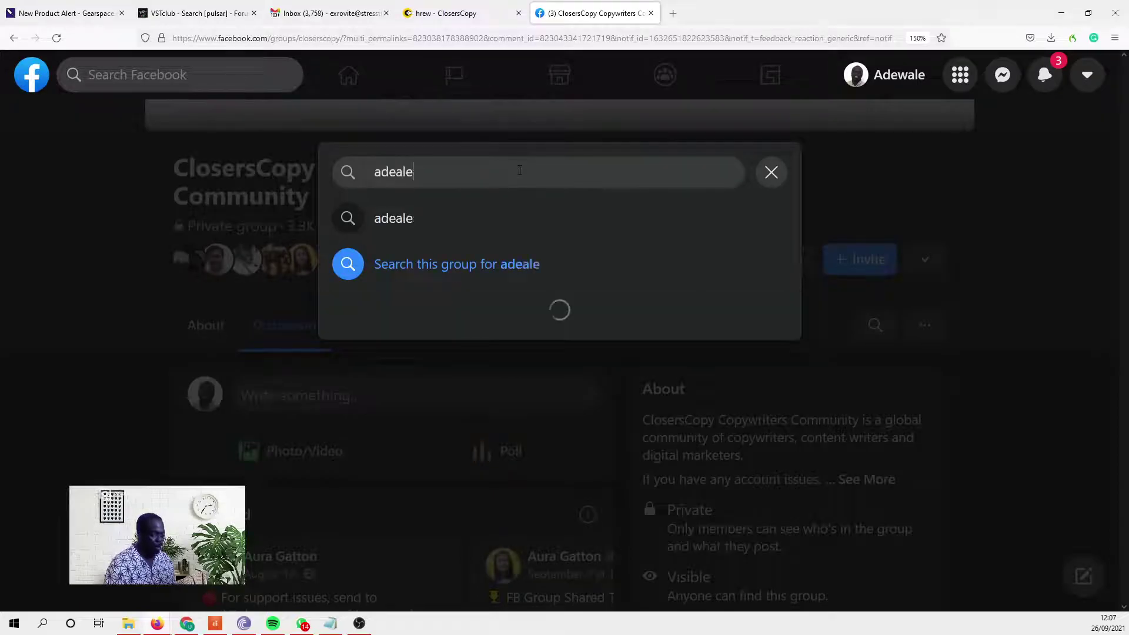
key(BackSpace)
key(BackSpace)
key(BackSpace)
text(wale)
click(403, 225)
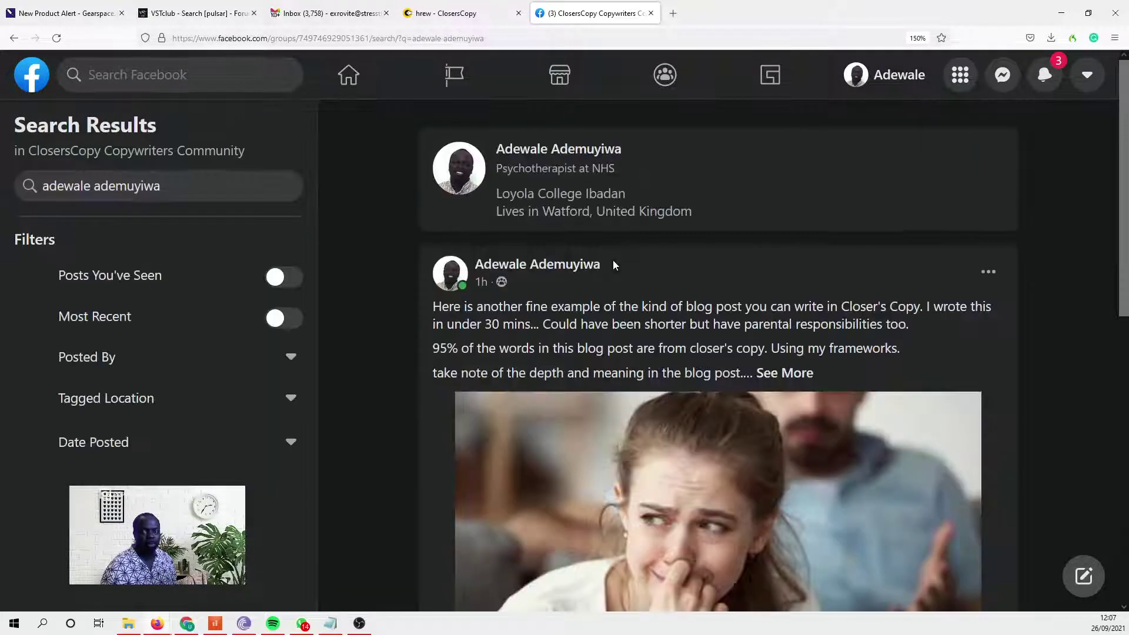
Copy the 'Say bye-bye…' opening line of the email open rates post, then return to ClosersCopy
scroll(638, 263, down, 10)
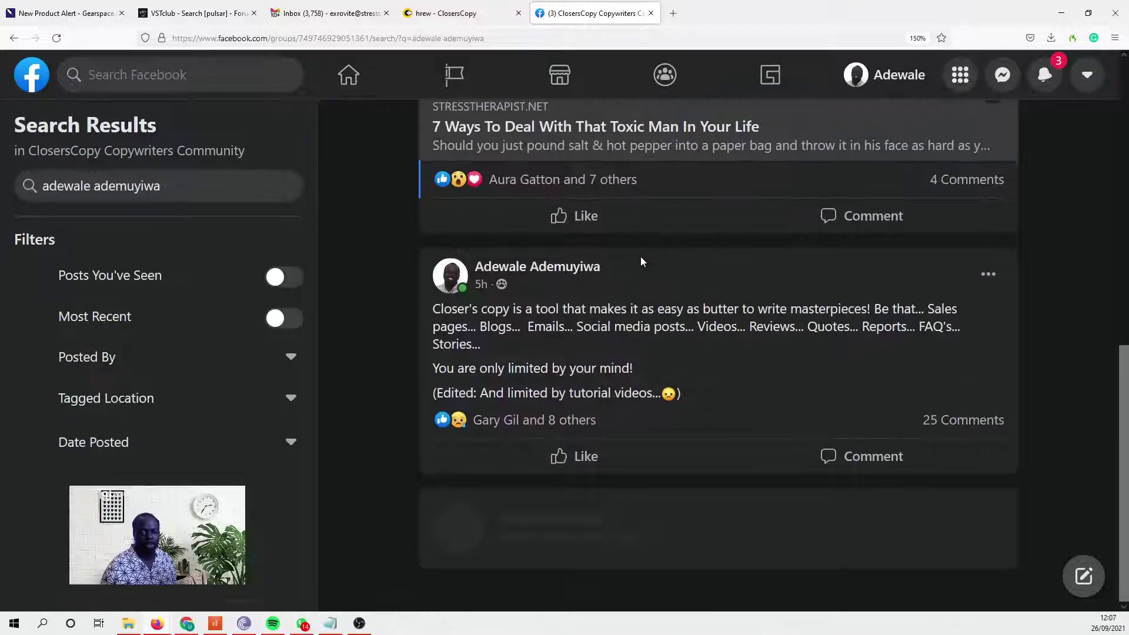
scroll(642, 261, down, 5)
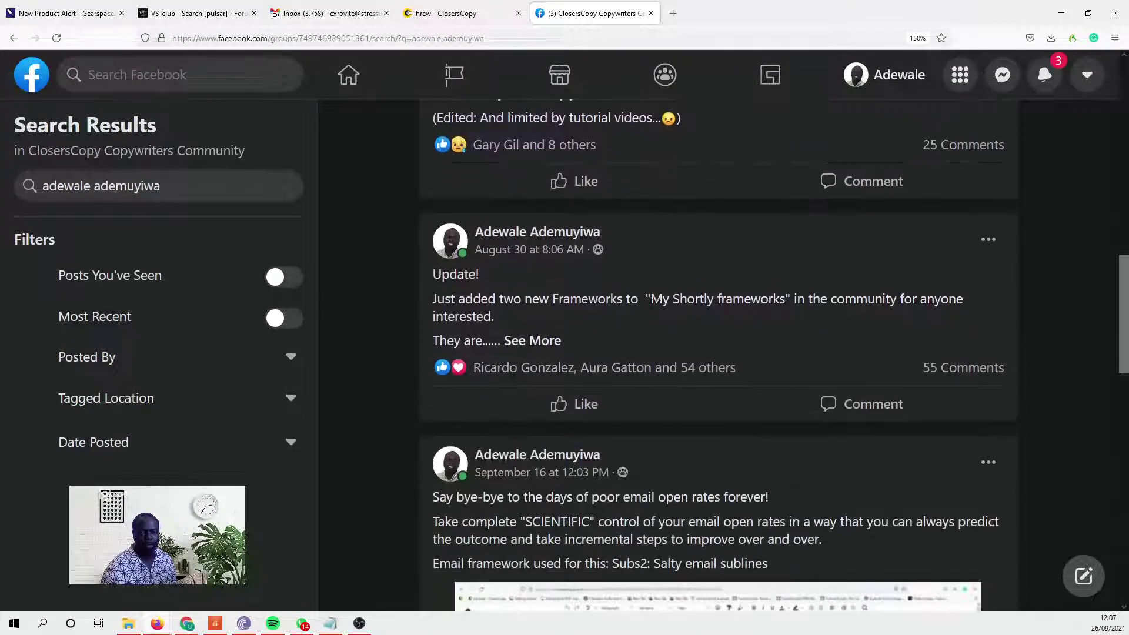
scroll(663, 312, down, 7)
scroll(663, 312, up, 2)
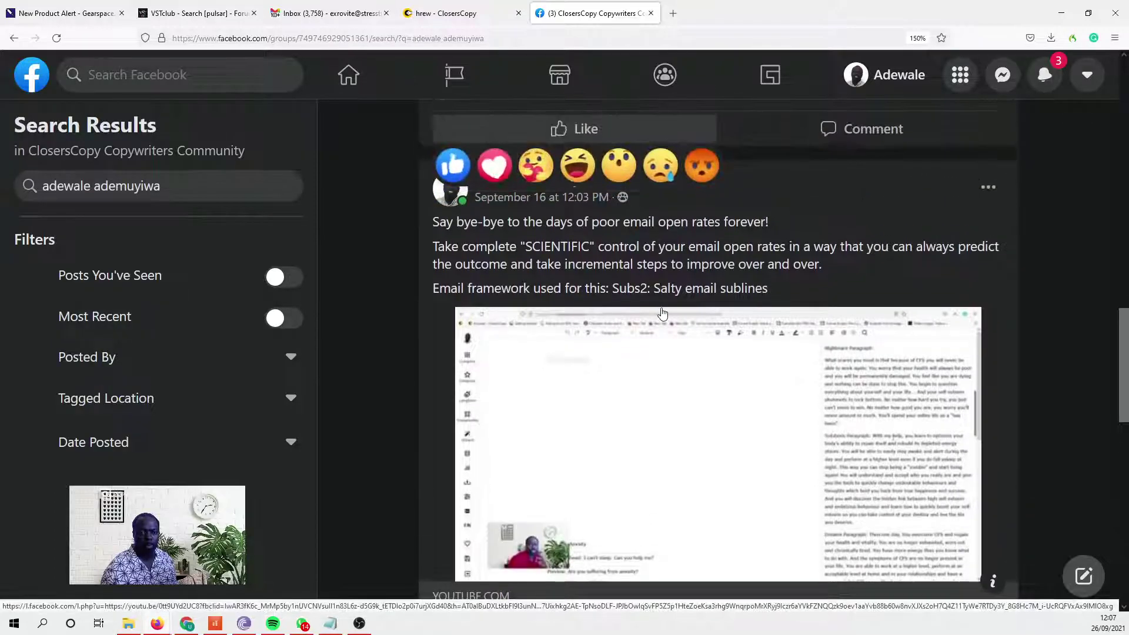
scroll(662, 310, up, 2)
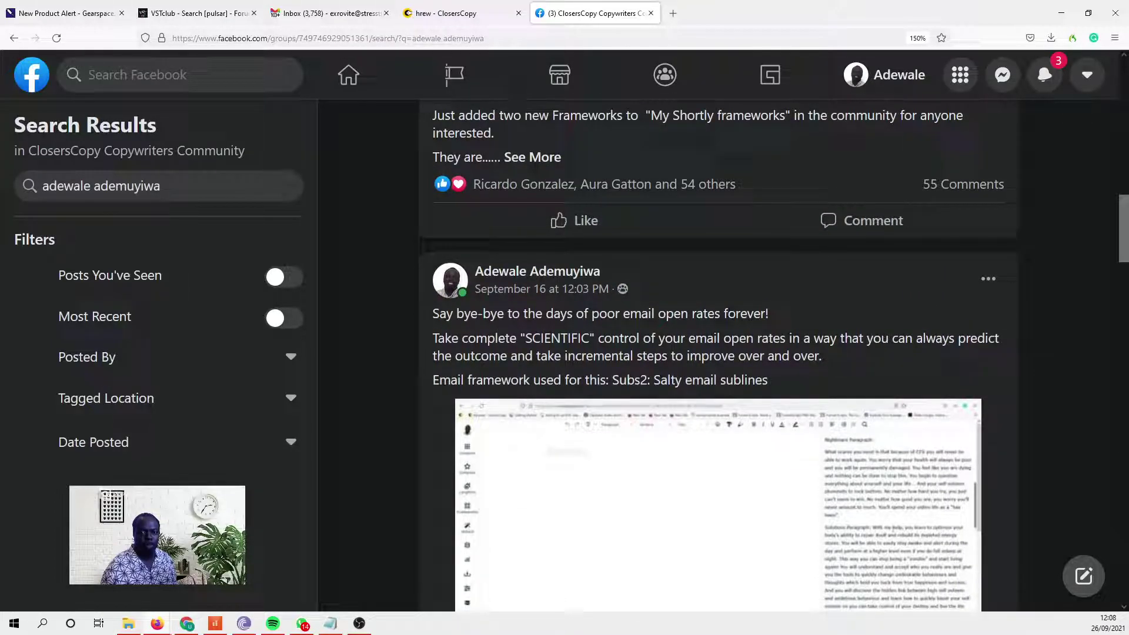
drag(772, 314, 424, 320)
key(ctrl+c)
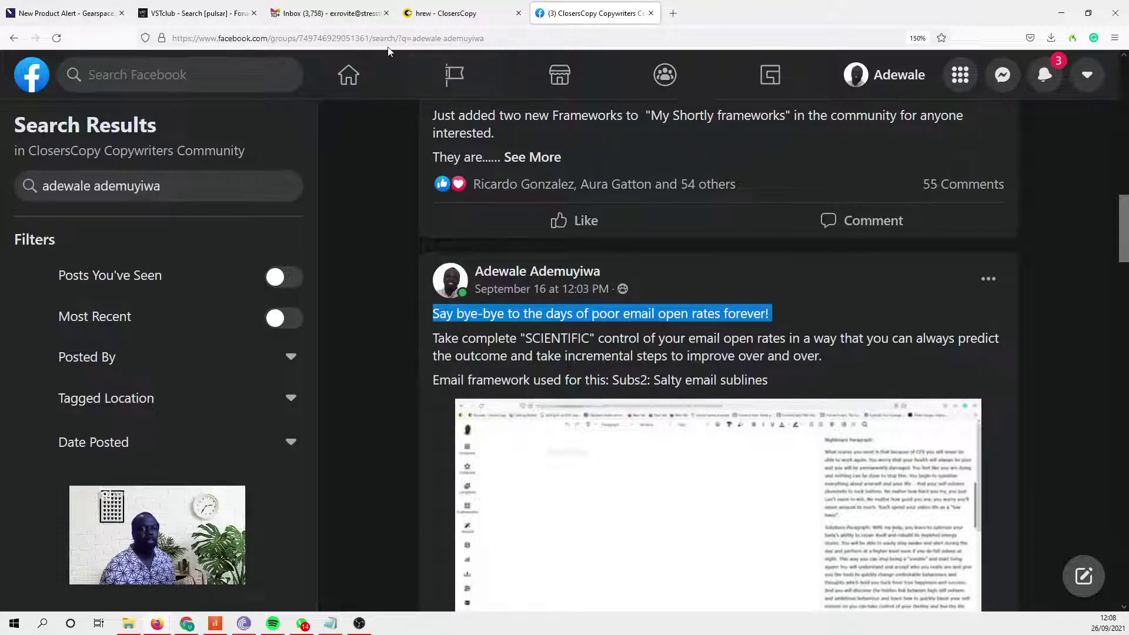
click(444, 21)
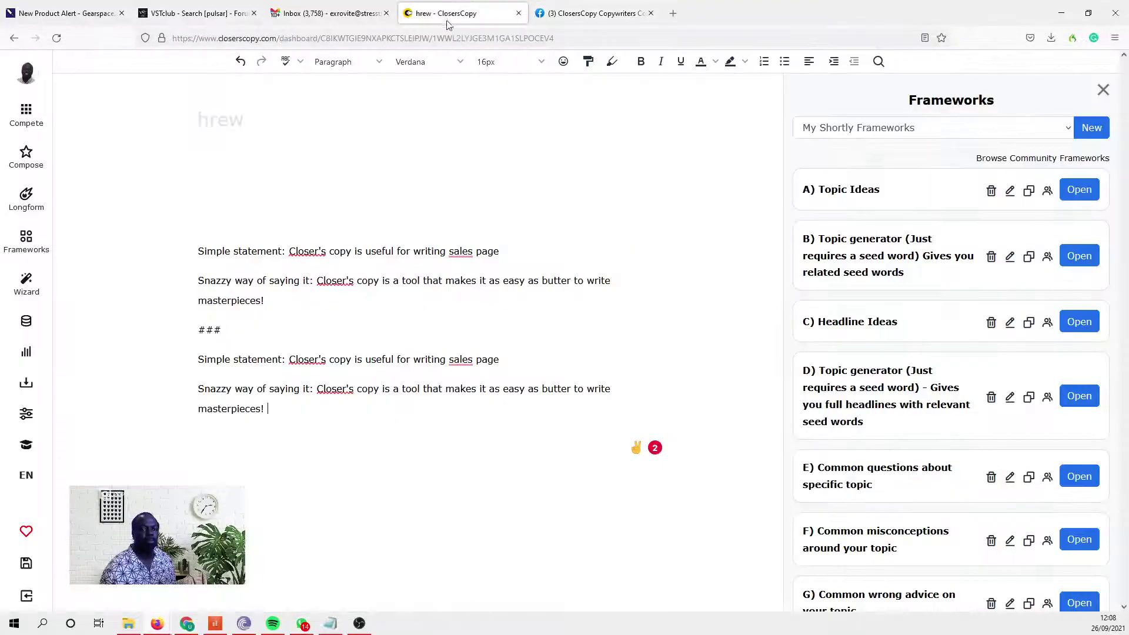
Paste the copied Facebook line over the second snazzy sentence
click(318, 390)
drag(318, 392, 345, 431)
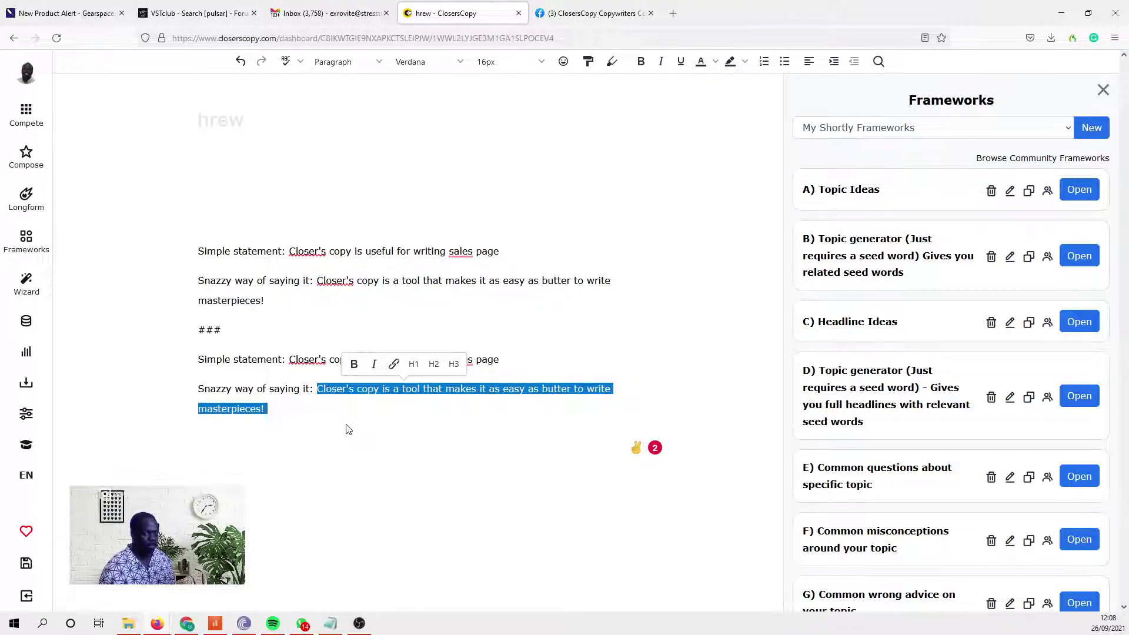
key(ctrl+v)
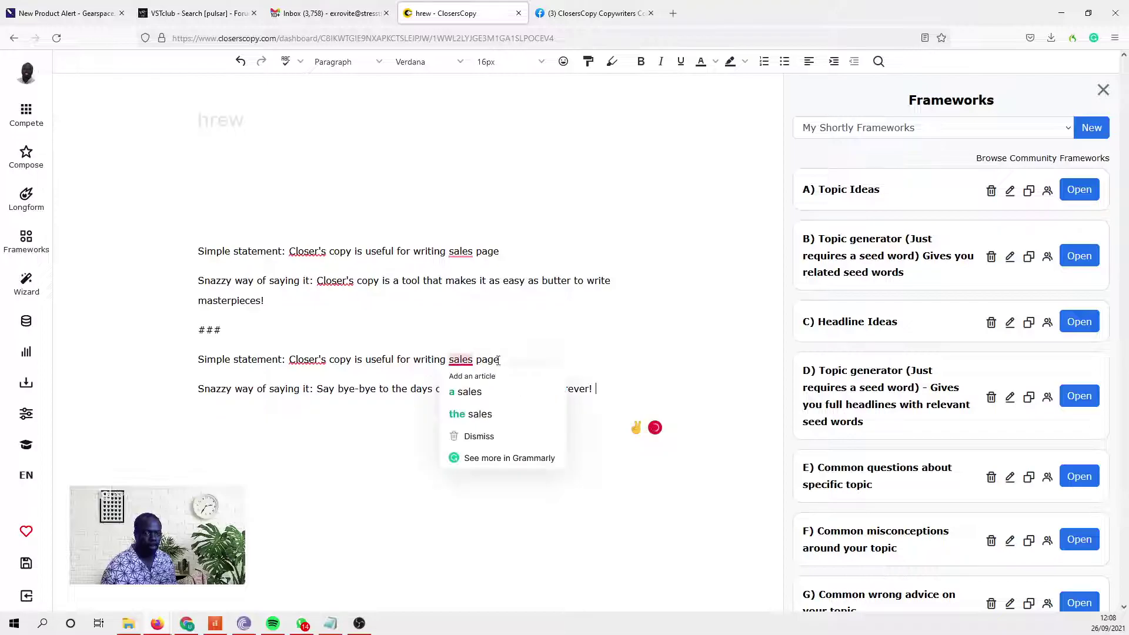
Change the second simple statement to 'Improve your email open rates', with correct spacing and a capital I
click(498, 359)
drag(499, 360, 287, 352)
text(Impro)
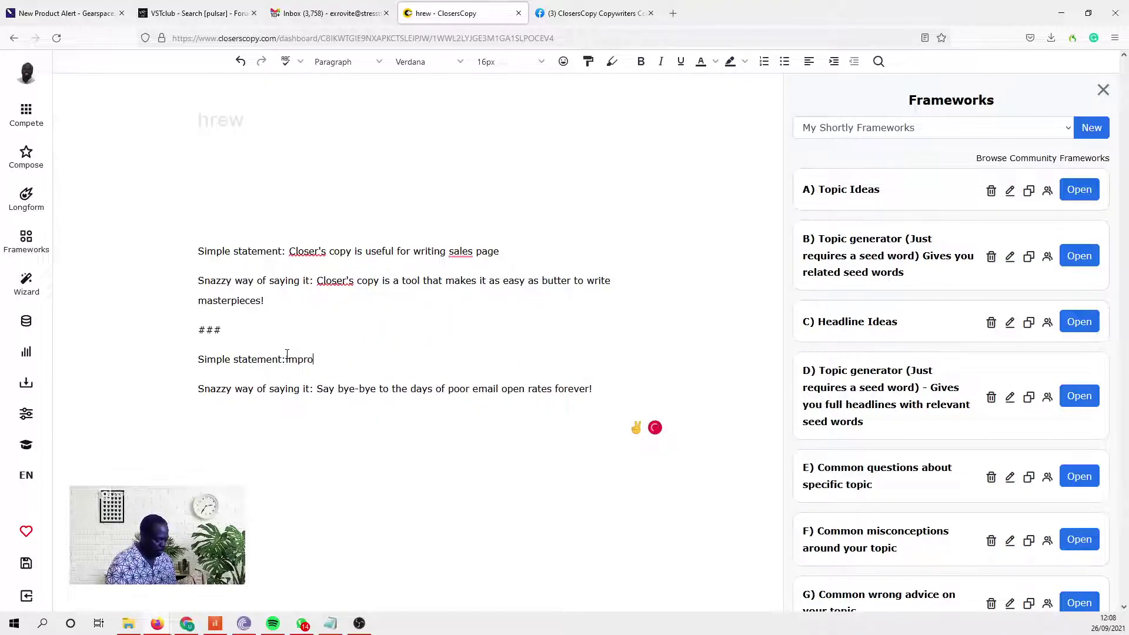
text(ve your e)
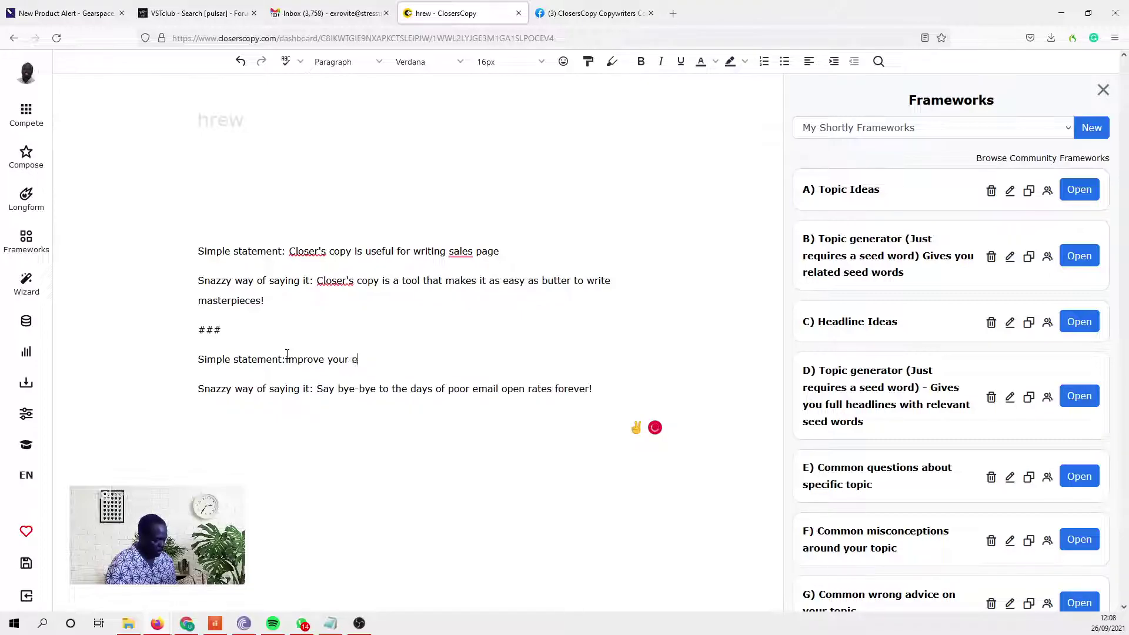
text(mail open)
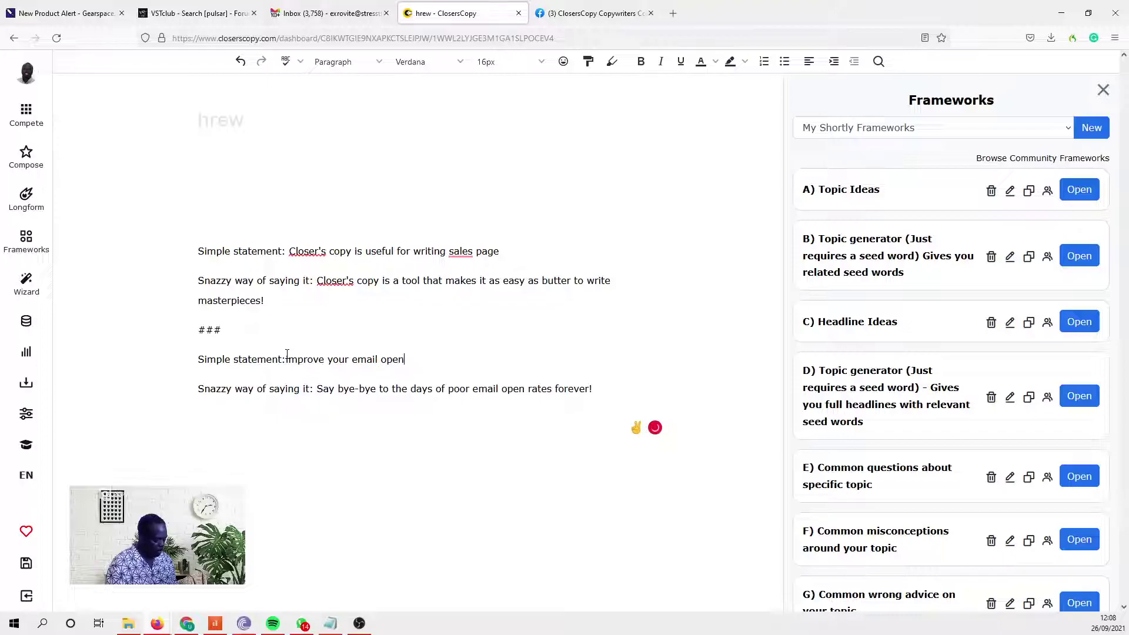
text( open rates)
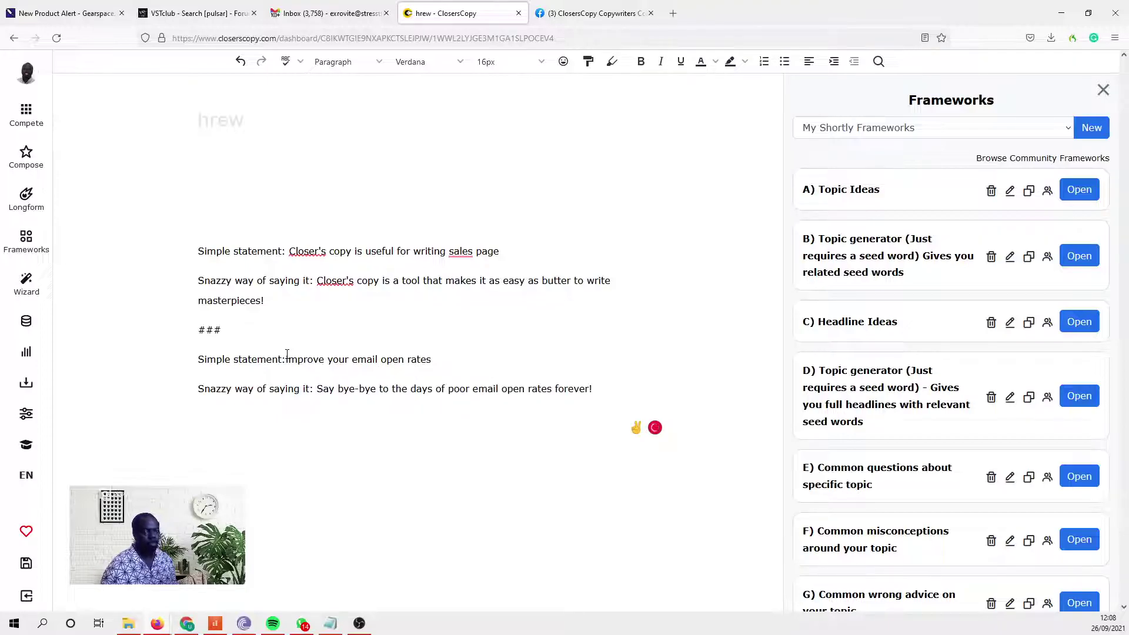
click(286, 360)
key(Delete)
text(I)
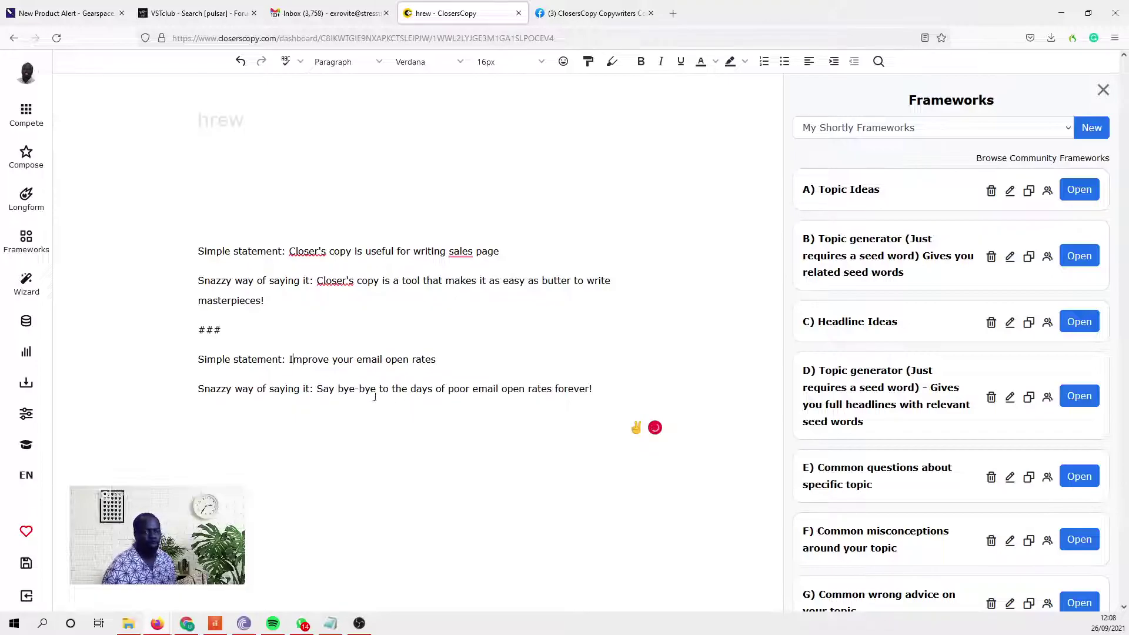
Add a ### separator on a new line below the second snazzy line
click(601, 390)
key(Return)
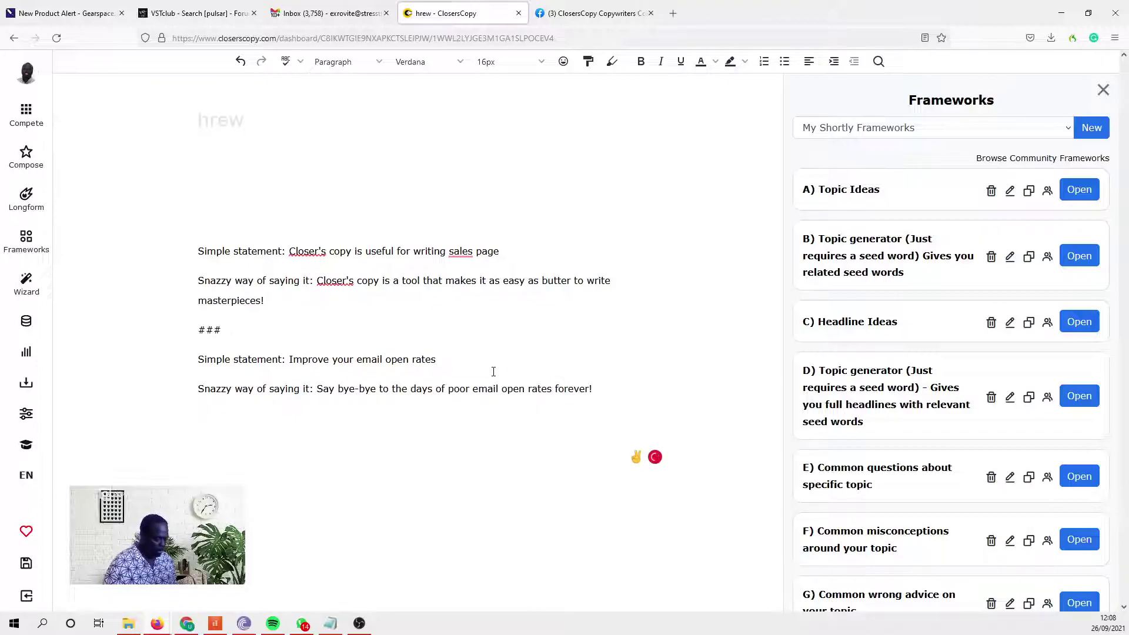
text(###)
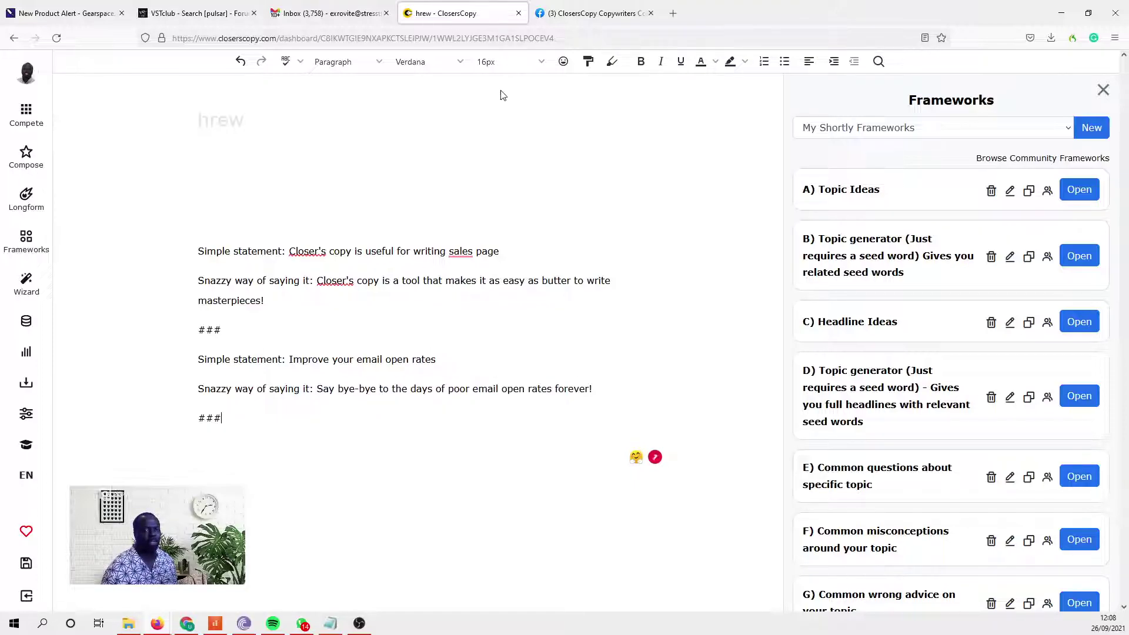
Open the Facebook post's YouTube video on quadrupling email open rates in a new tab
click(591, 14)
scroll(655, 265, down, 10)
scroll(660, 265, up, 3)
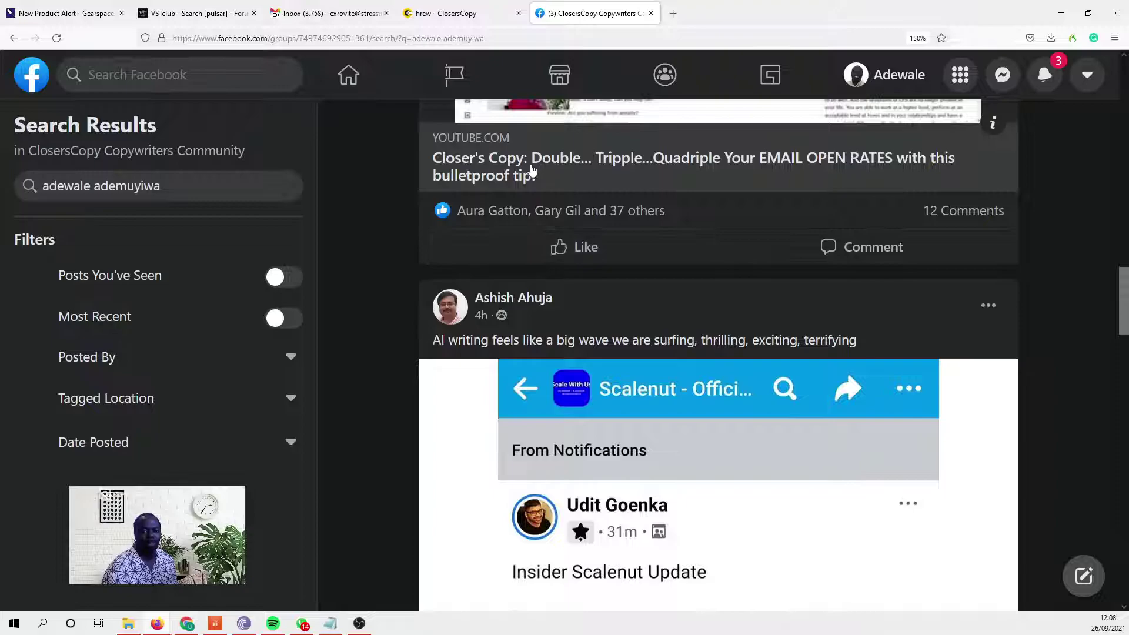
drag(529, 158, 582, 175)
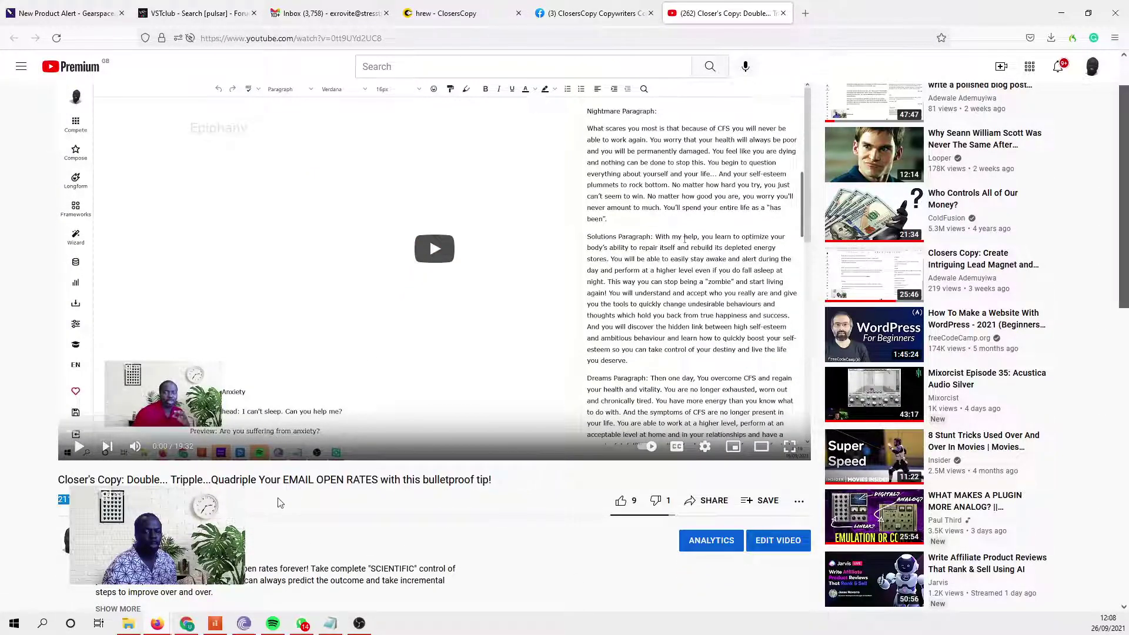
Copy the title 'Double... Tripple...Quadriple Your EMAIL OPEN RATES with this bulletproof tip!' and return to ClosersCopy
drag(492, 480, 130, 476)
key(ctrl+c)
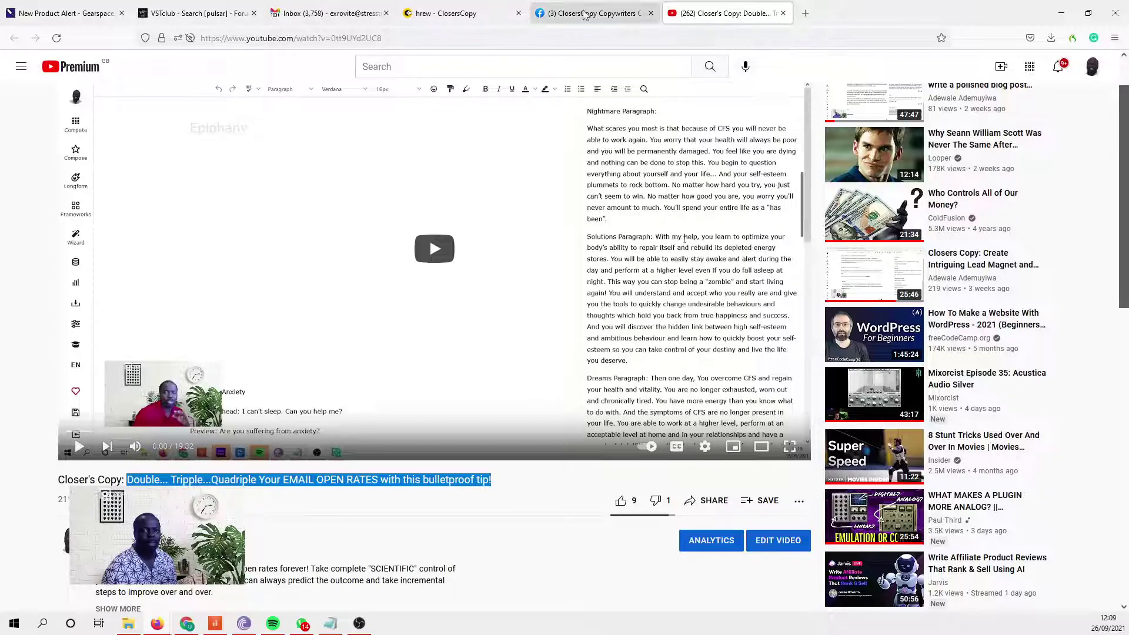
click(450, 16)
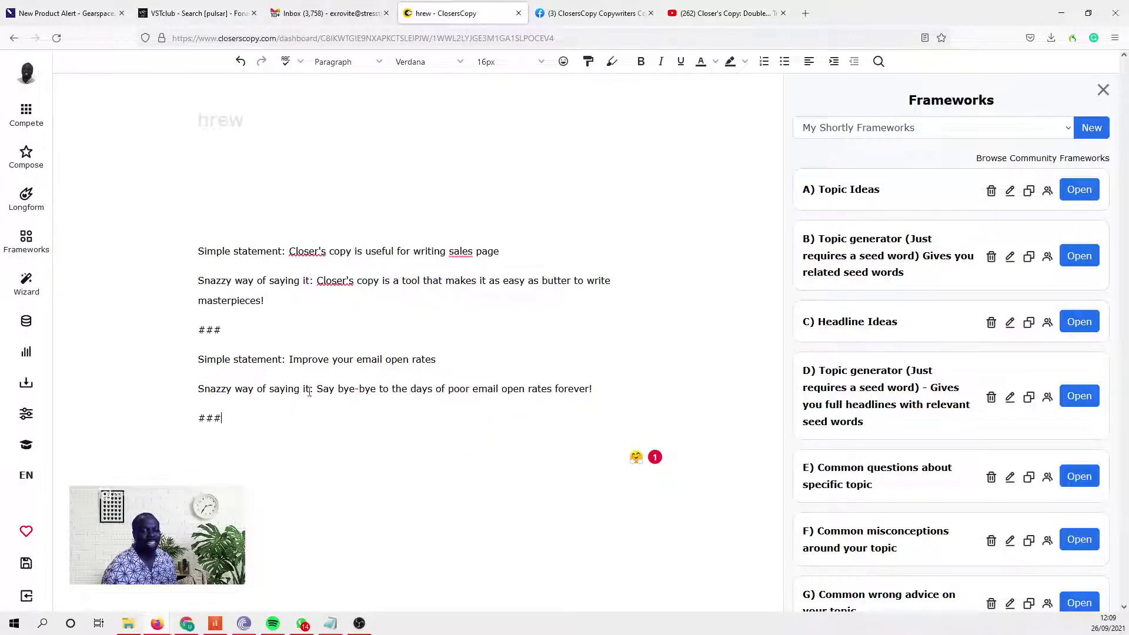
Paste the YouTube title over the 'Say bye-bye' sentence and make it normal paragraph text
drag(318, 388, 620, 384)
key(ctrl+v)
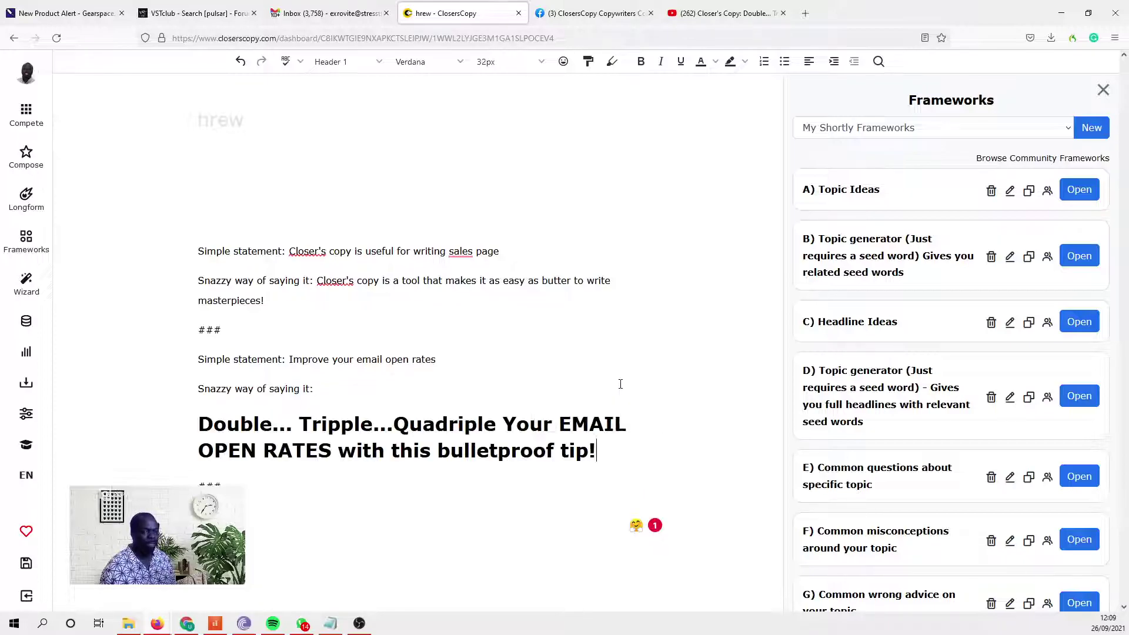
drag(656, 465, 173, 431)
click(358, 62)
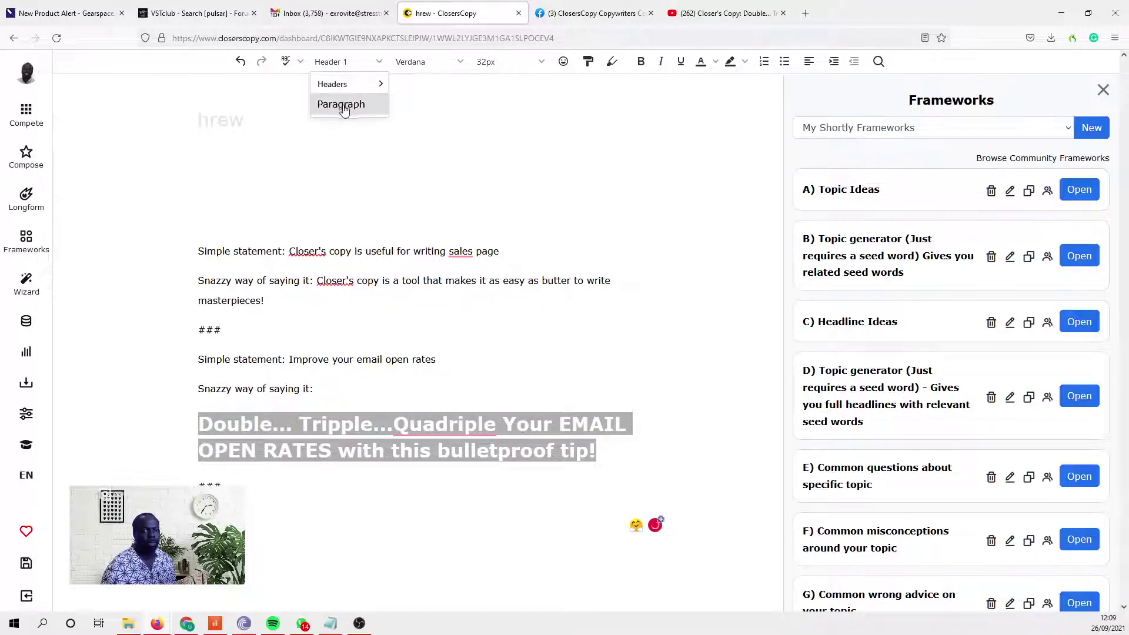
click(342, 105)
Join the pasted title onto the second snazzy label line, ending at the last ### line
click(245, 381)
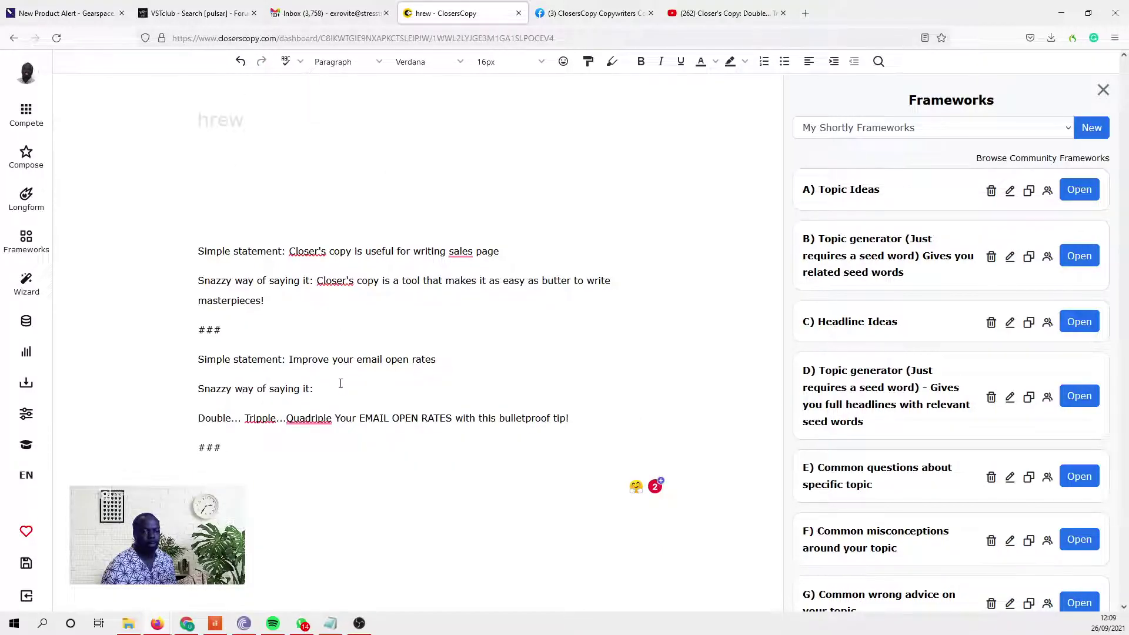
click(344, 391)
key(Delete)
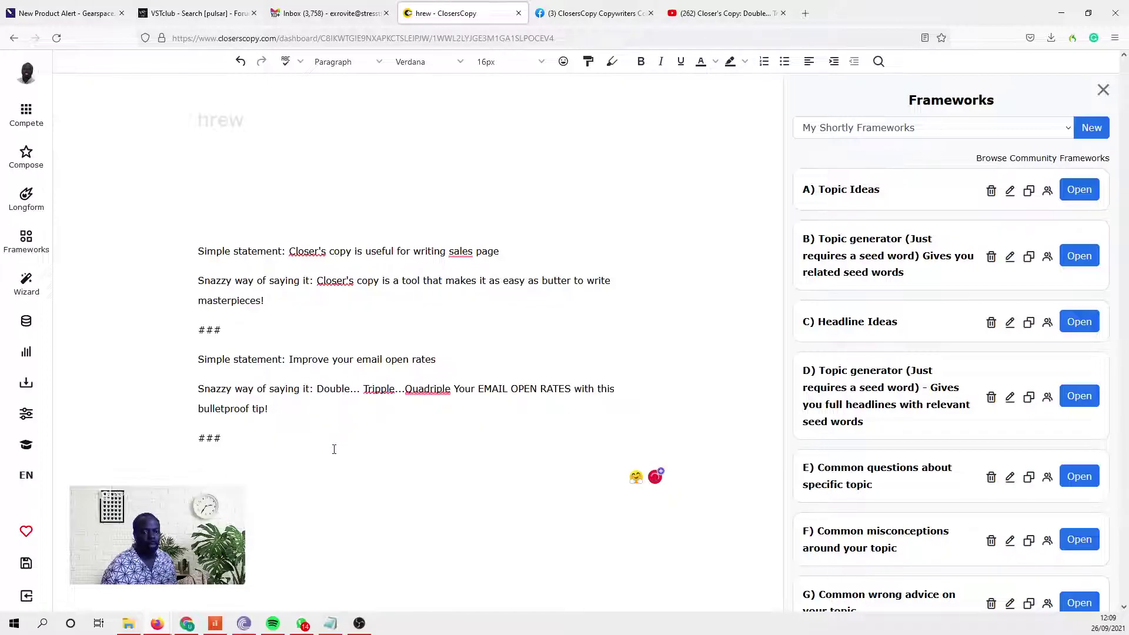
click(276, 443)
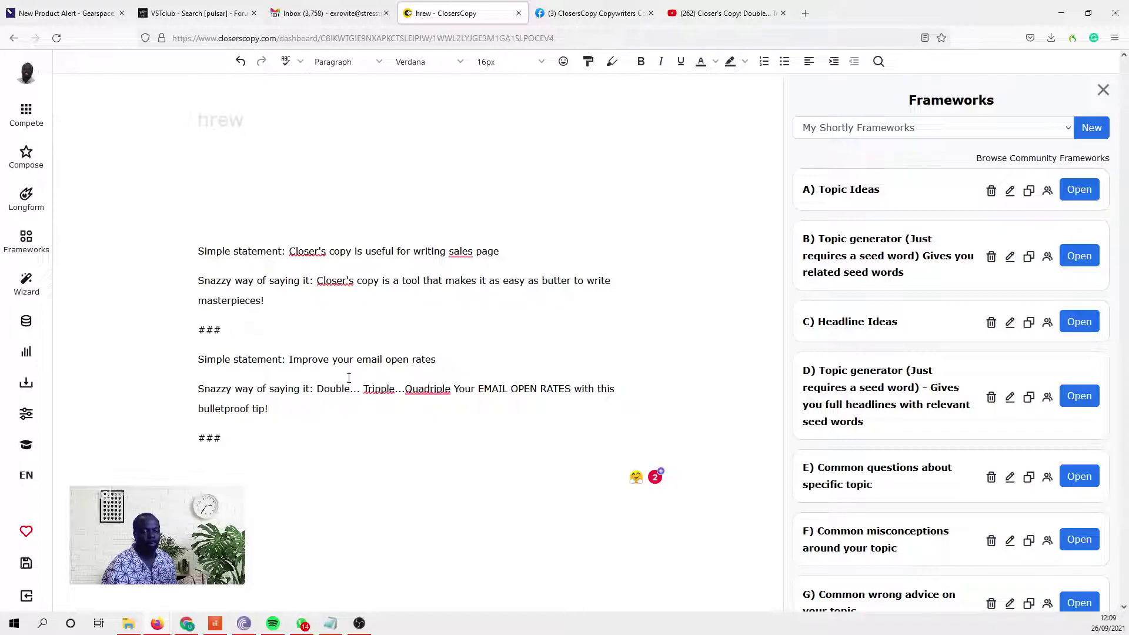
click(249, 436)
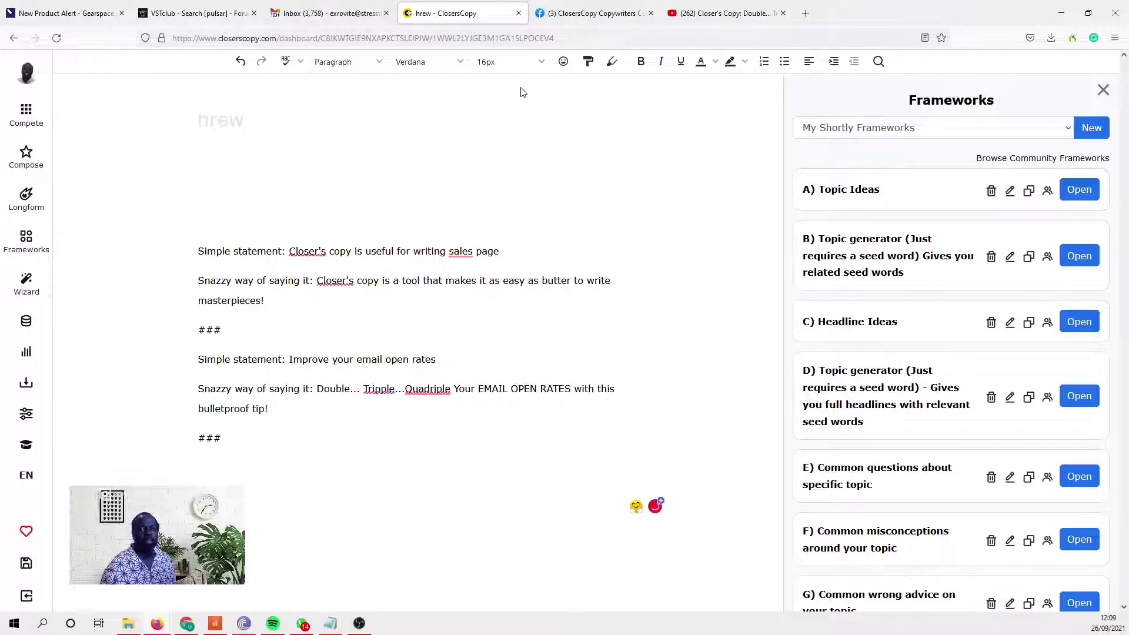
Scroll the ClosersCopy Copywriters Community results and select the frameworks post title
click(587, 17)
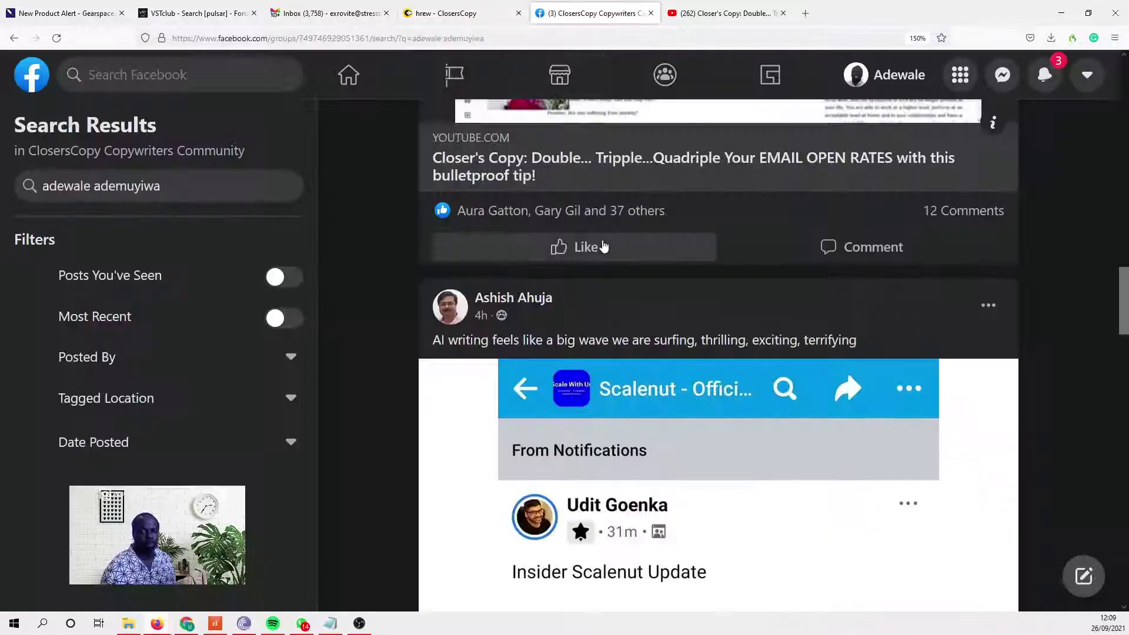
scroll(652, 238, down, 10)
scroll(649, 232, down, 2)
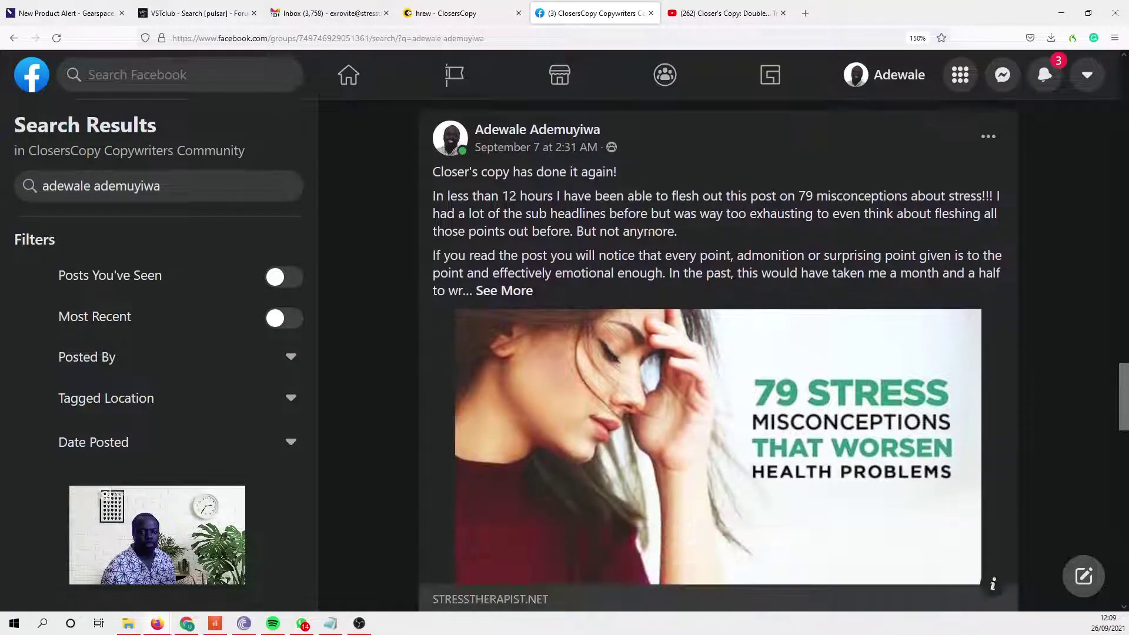
scroll(644, 213, down, 5)
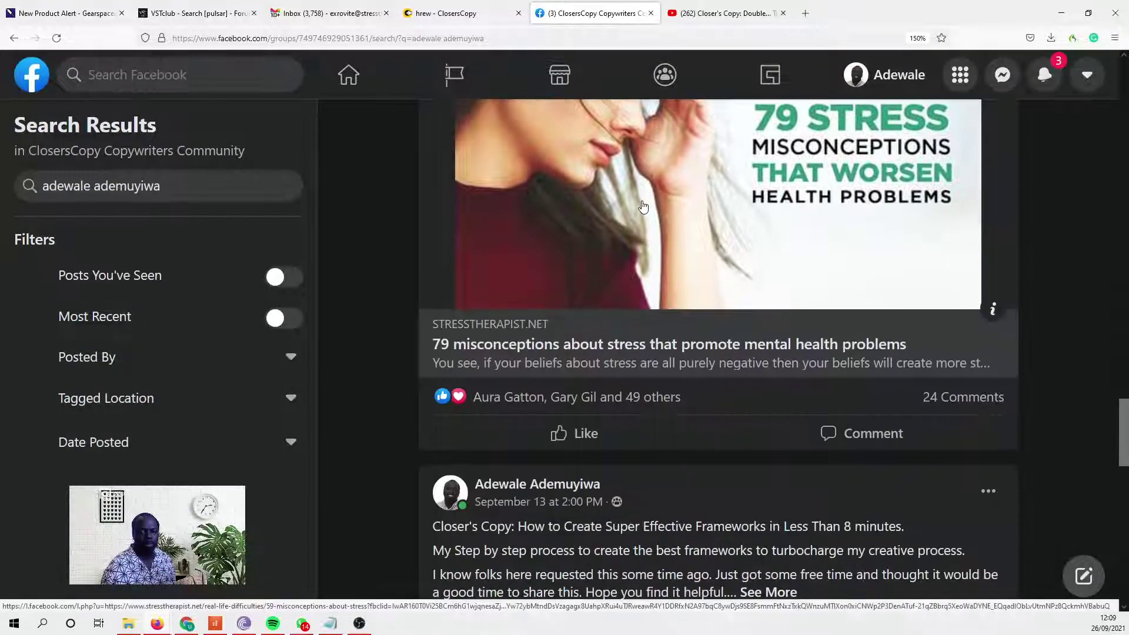
scroll(644, 203, down, 2)
scroll(645, 203, down, 2)
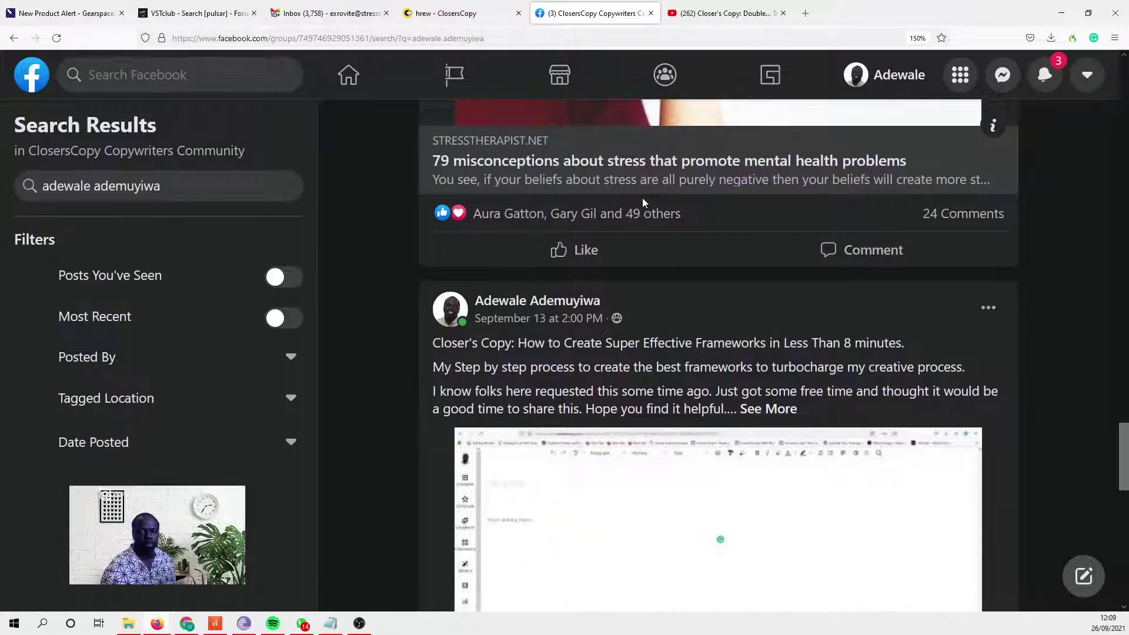
scroll(642, 203, down, 3)
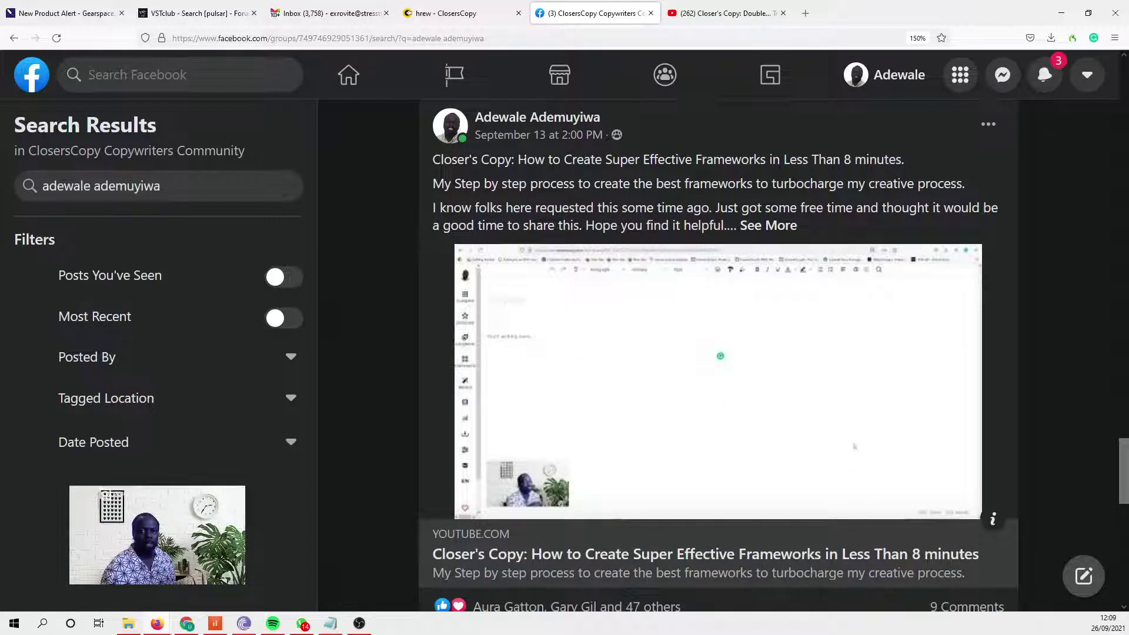
drag(564, 159, 759, 159)
Find the post about tantalizing Facebook invitations and select its opening line
scroll(754, 178, down, 3)
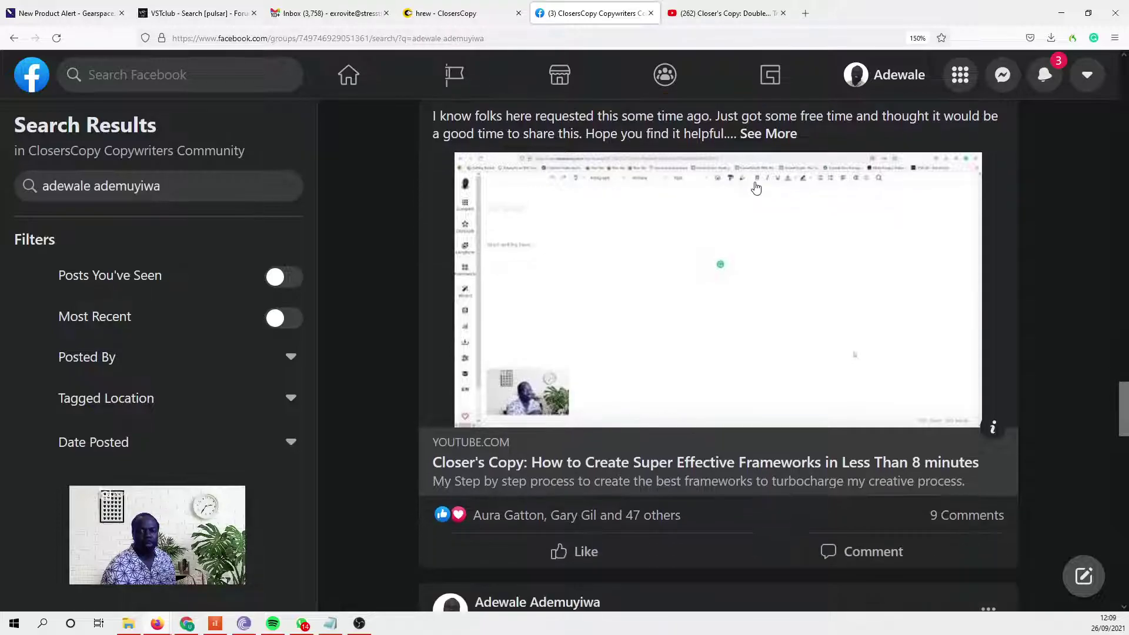
scroll(759, 280, down, 6)
scroll(759, 279, down, 1)
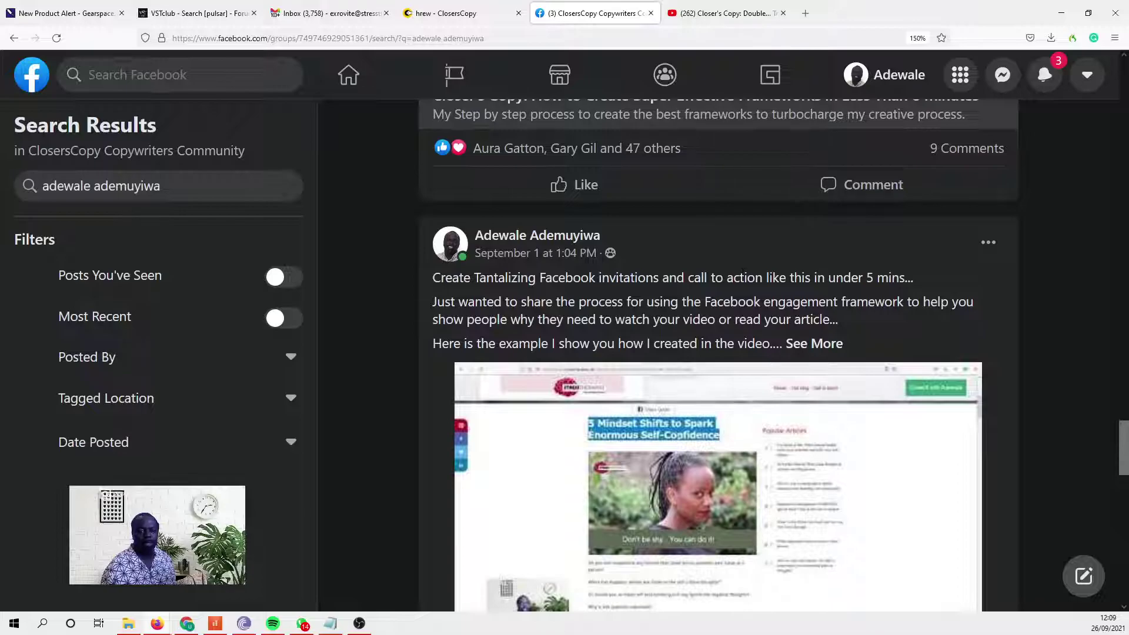
drag(436, 277, 918, 278)
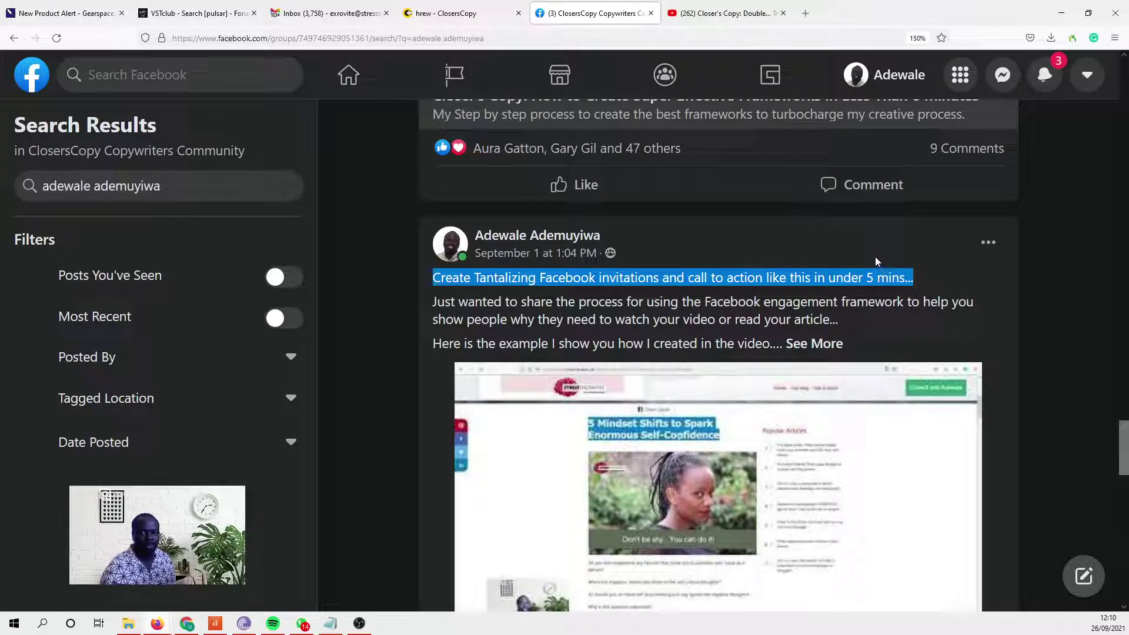
scroll(875, 258, down, 3)
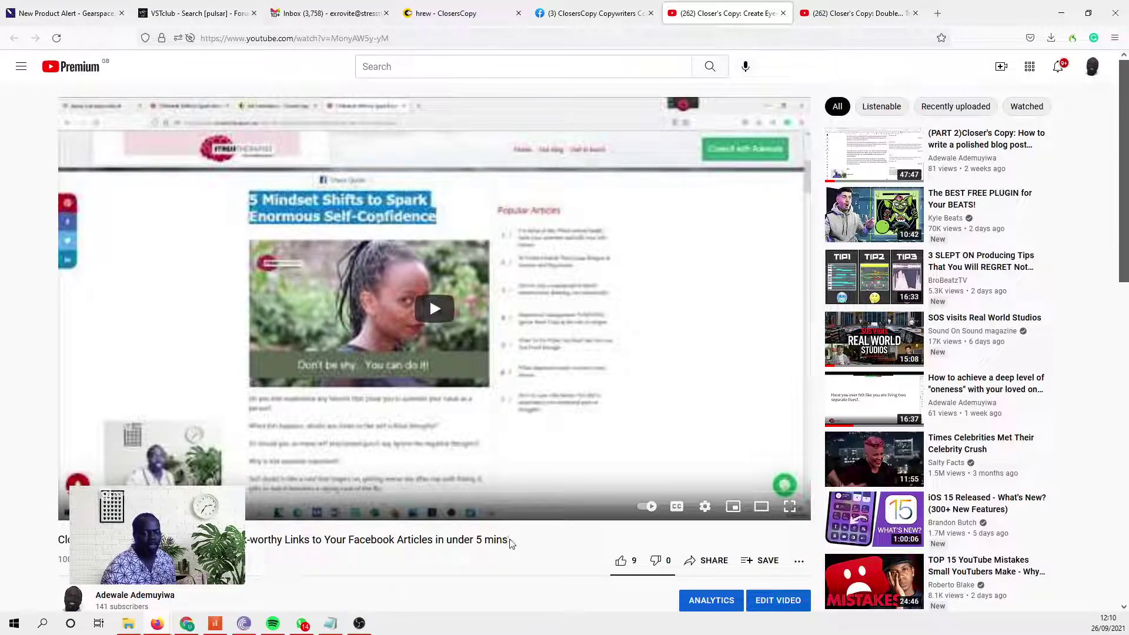
Copy the title 'Create Eye-Watering Click-worthy Links to Your Facebook Articles in under 5 mins' and return to ClosersCopy
drag(508, 540, 241, 540)
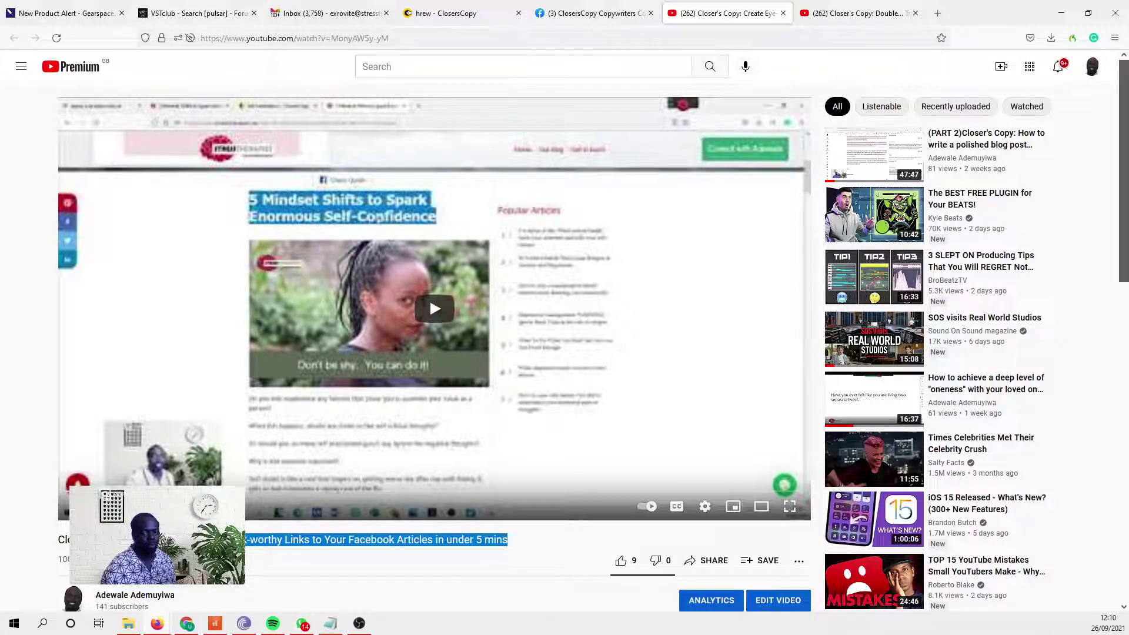
scroll(218, 184, down, 3)
scroll(217, 184, up, 3)
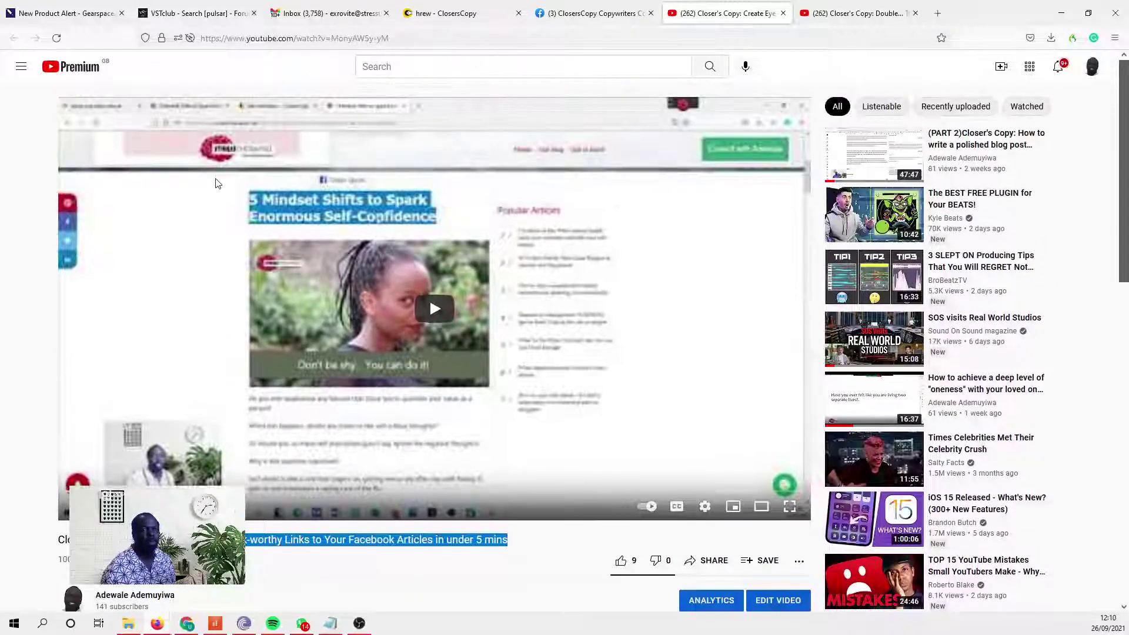
click(453, 13)
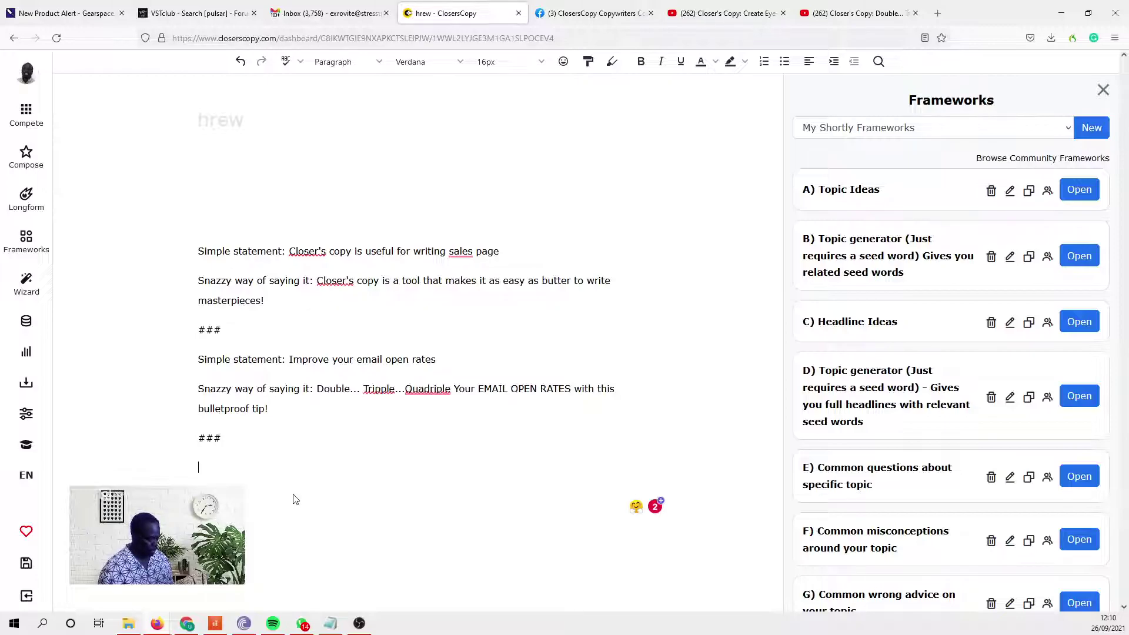
Paste the YouTube video title into the editor as normal paragraph text
text(Create Eye-Watering Click-worthy Links to Your Facebook Articles in under 5 mins)
drag(614, 500, 198, 474)
click(353, 62)
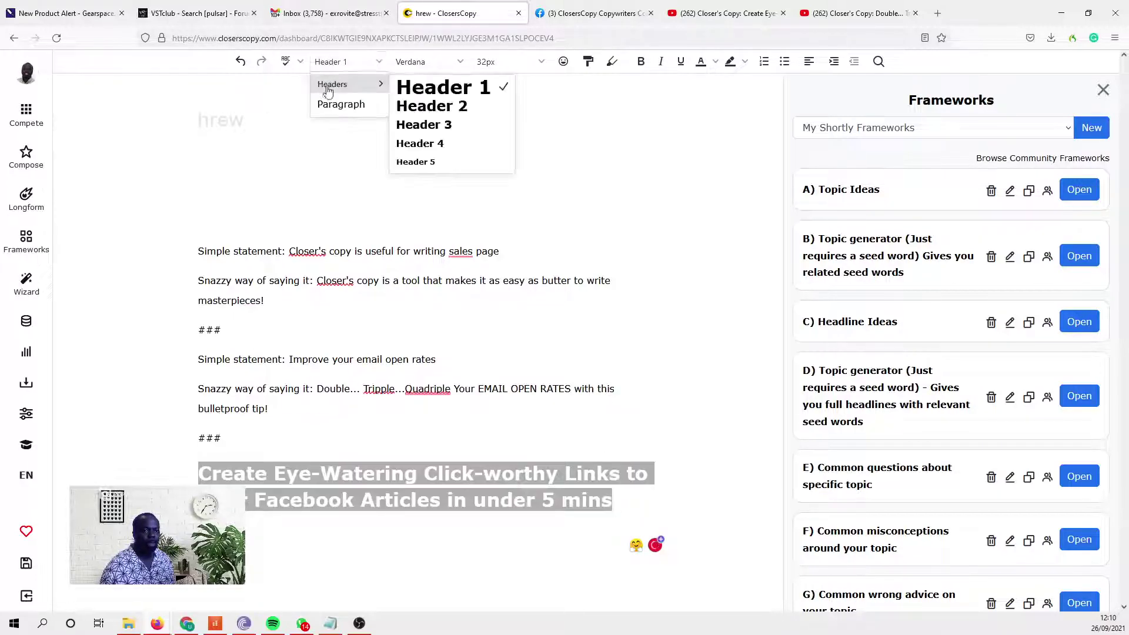
click(341, 104)
Duplicate the second simple/snazzy example pair onto a new line after ###
drag(269, 409, 188, 363)
key(ctrl+c)
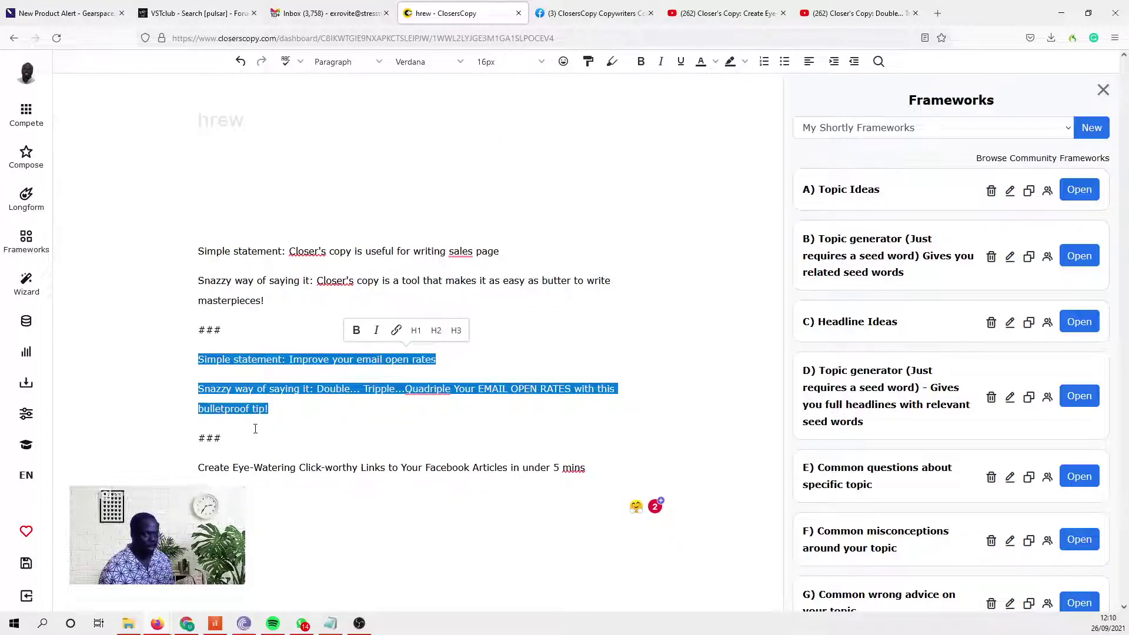
click(272, 441)
key(Return)
key(ctrl+v)
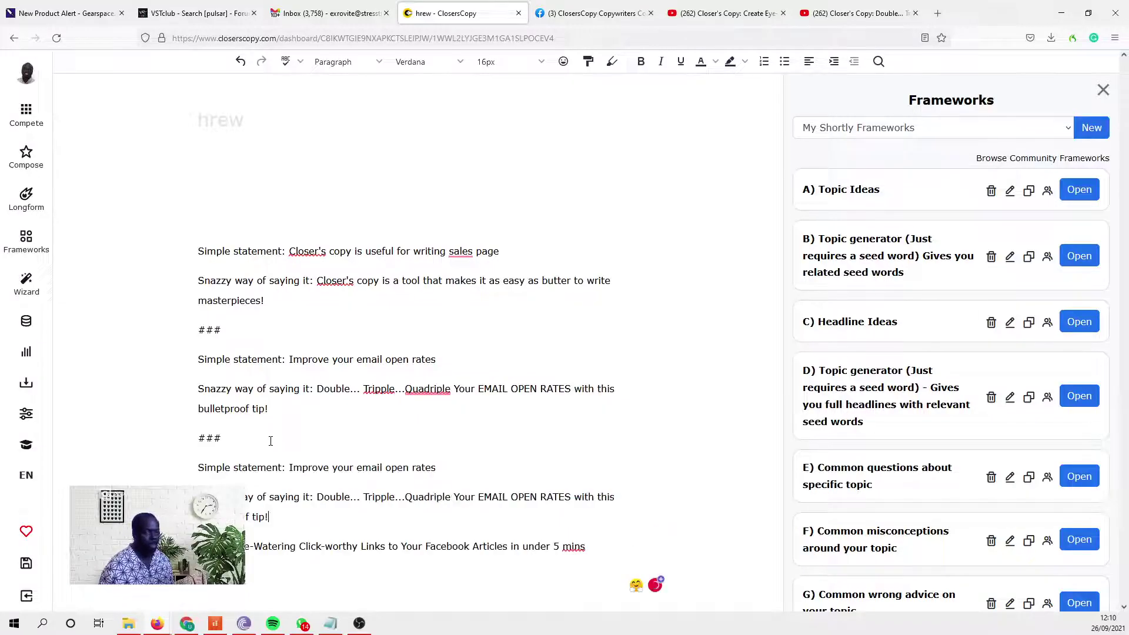
Delete the duplicated snazzy sentence so the video title becomes the third snazzy line
drag(314, 498, 314, 534)
click(319, 512)
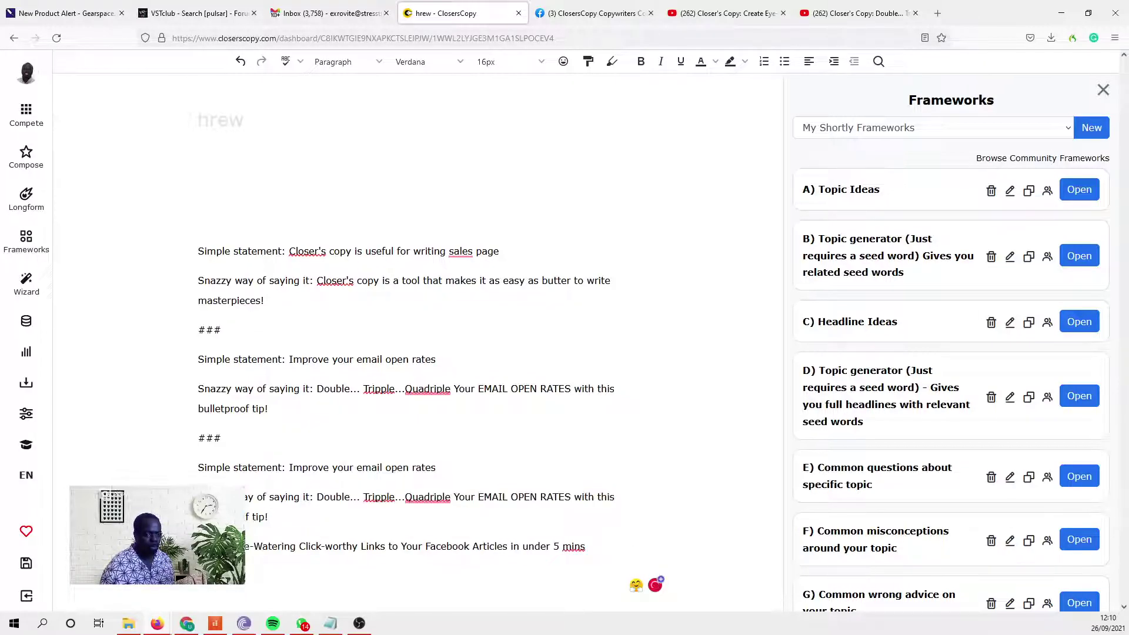
right_click(306, 518)
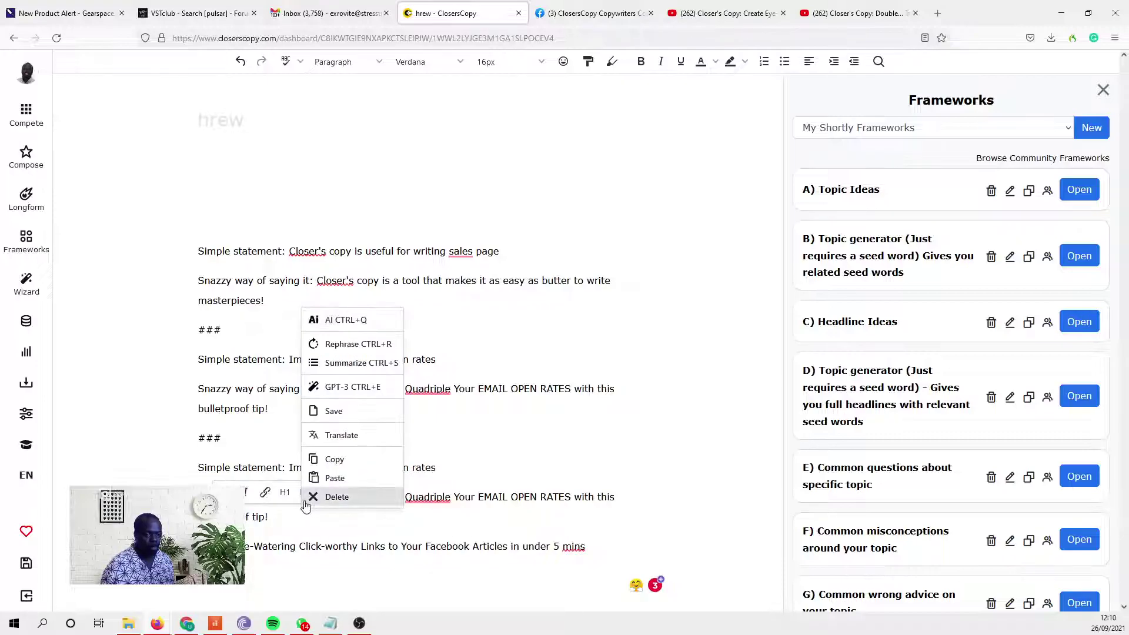
click(305, 519)
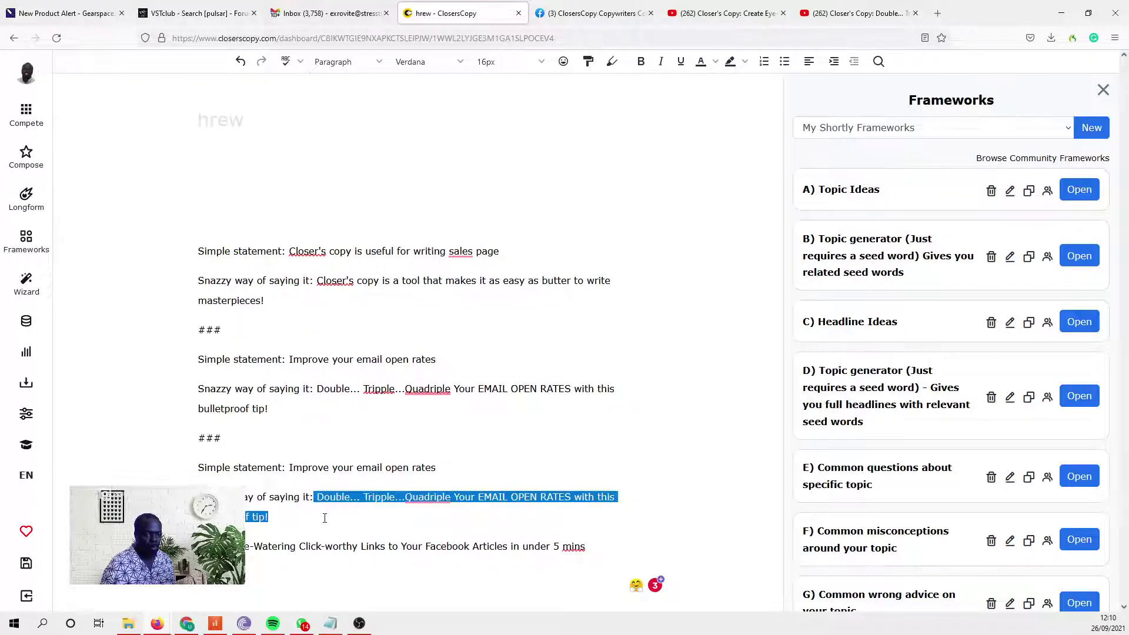
drag(315, 498, 320, 522)
key(Delete)
key(Delete)
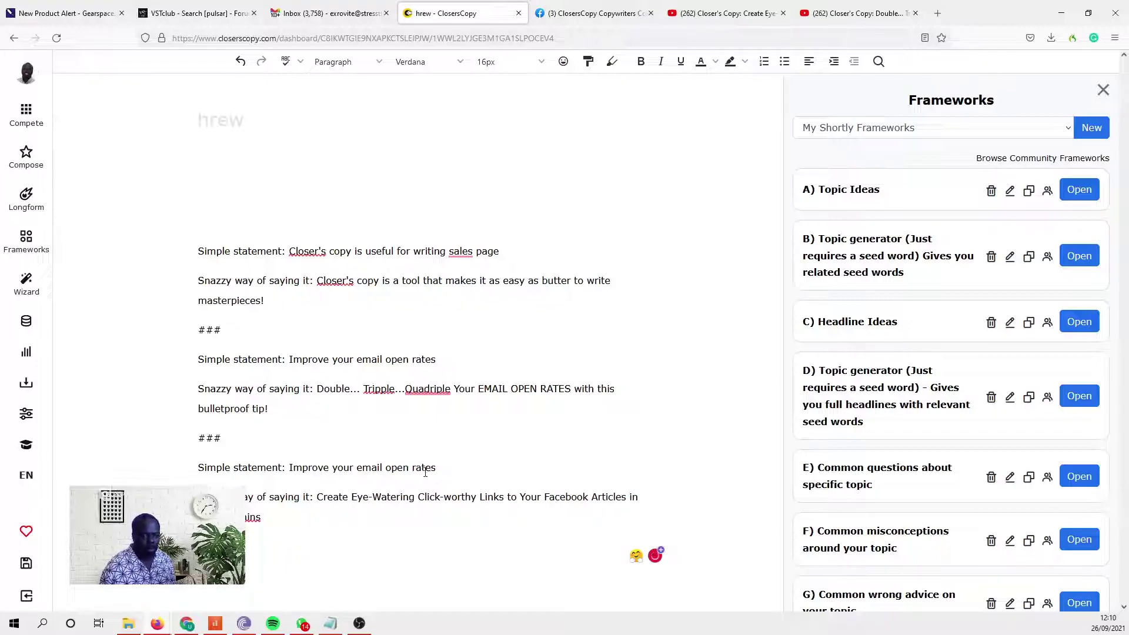
drag(437, 467, 290, 463)
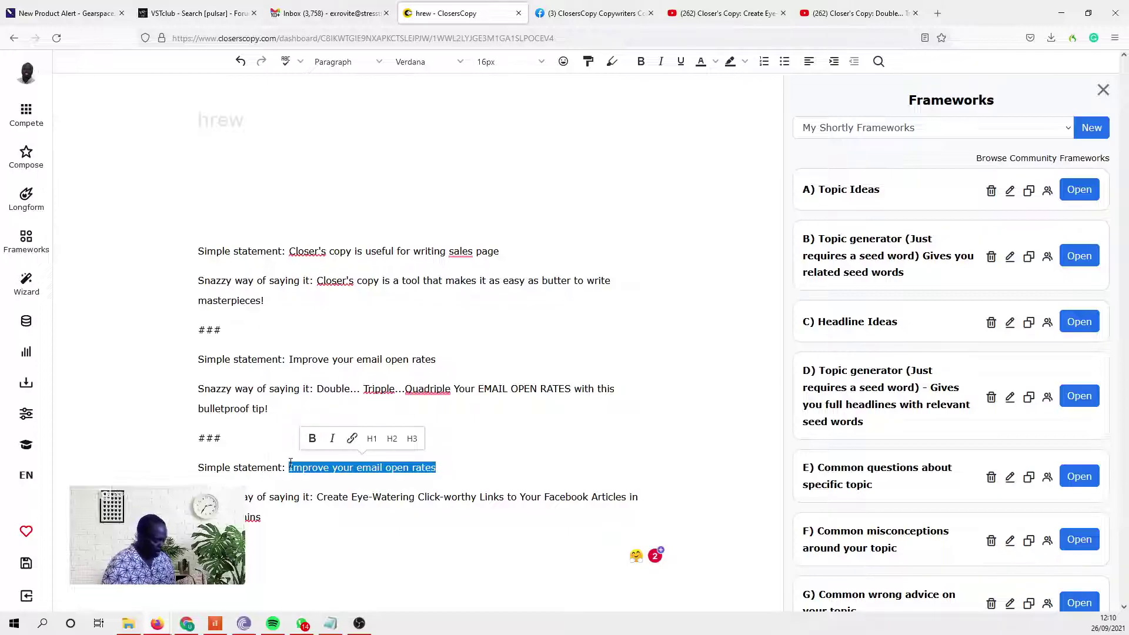
Type 'create attractive links to your Facebook articles' as the third simple statement
text(crea)
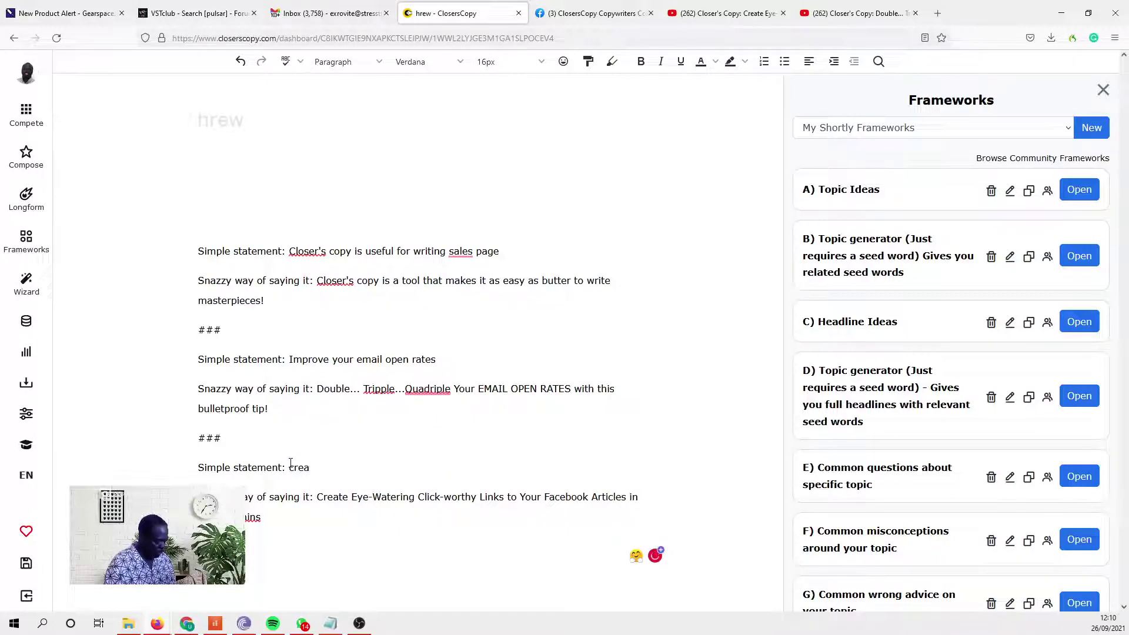
text(te )
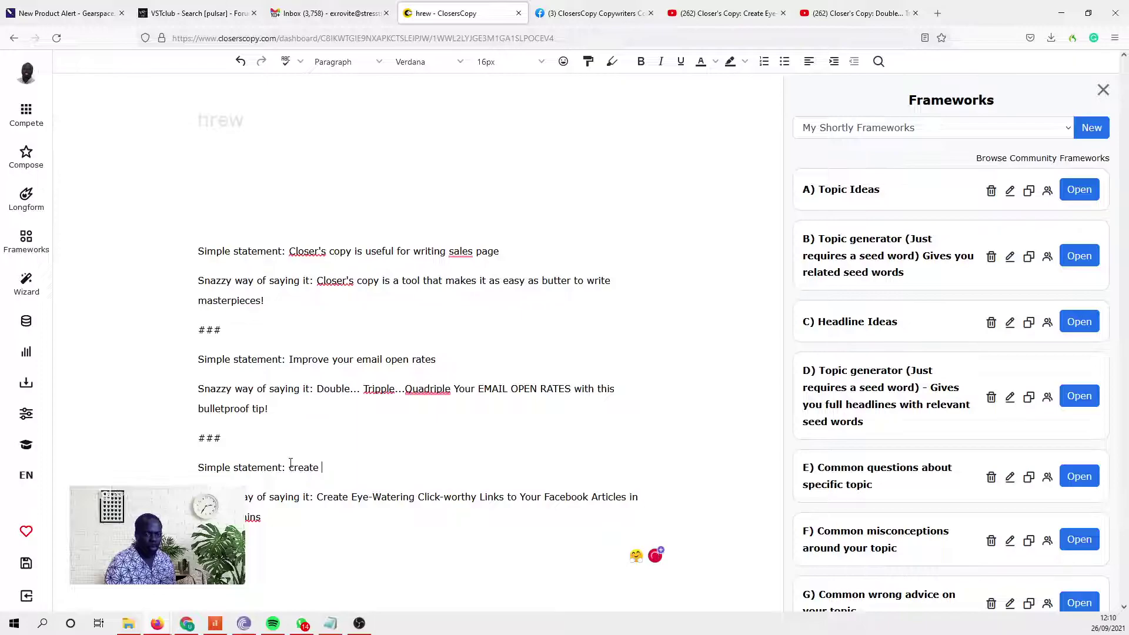
text(attracti)
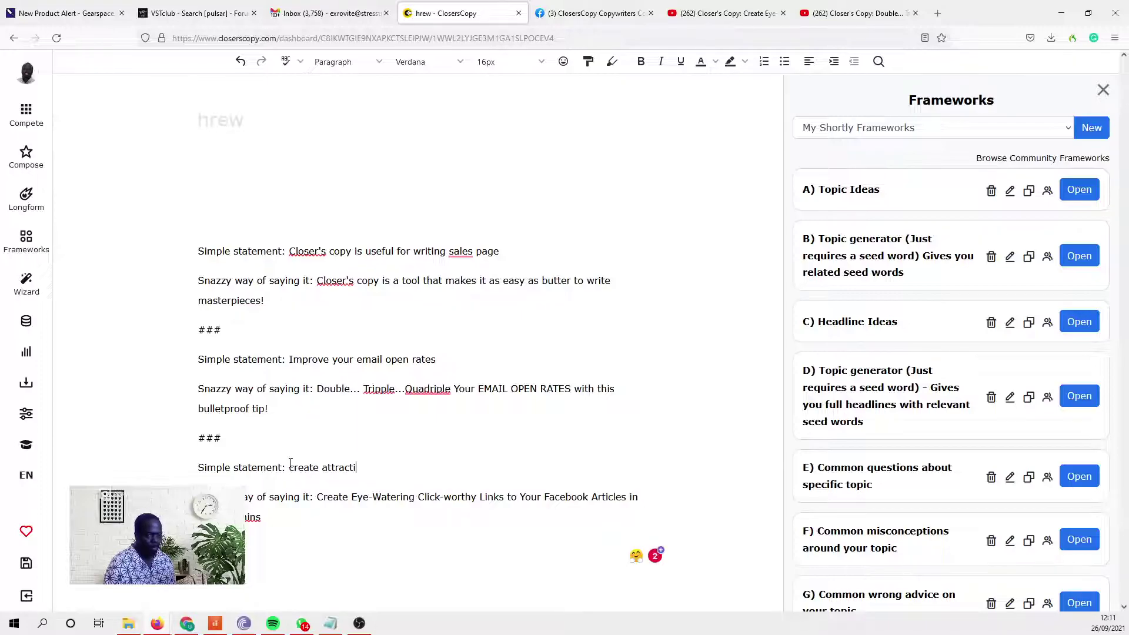
text(ve )
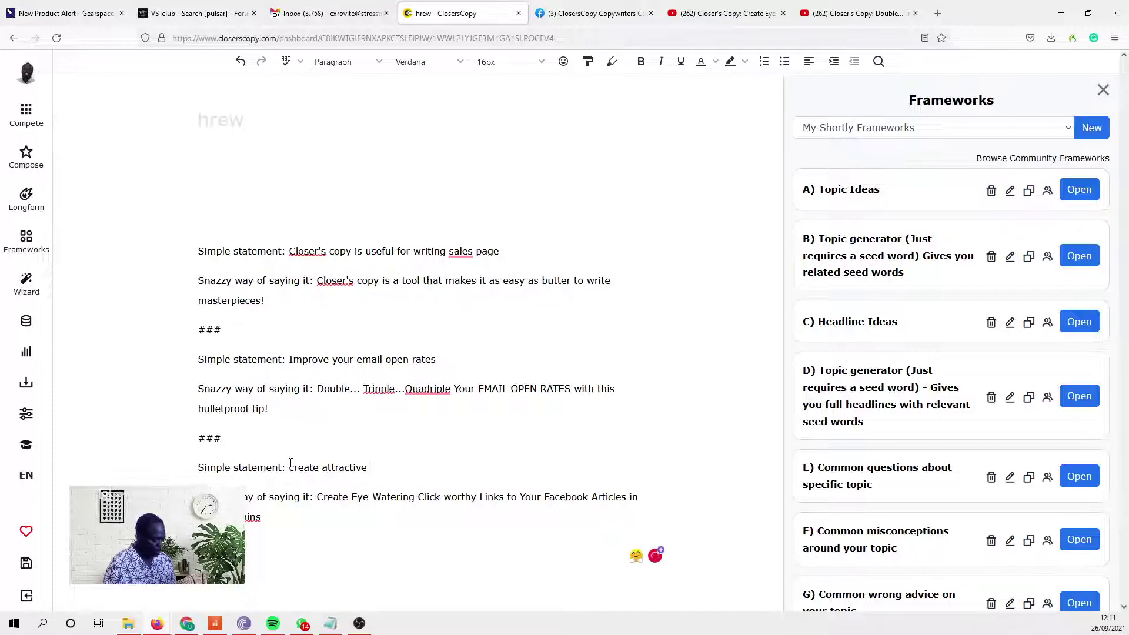
text(link)
key(BackSpace)
key(BackSpace)
key(BackSpace)
key(BackSpace)
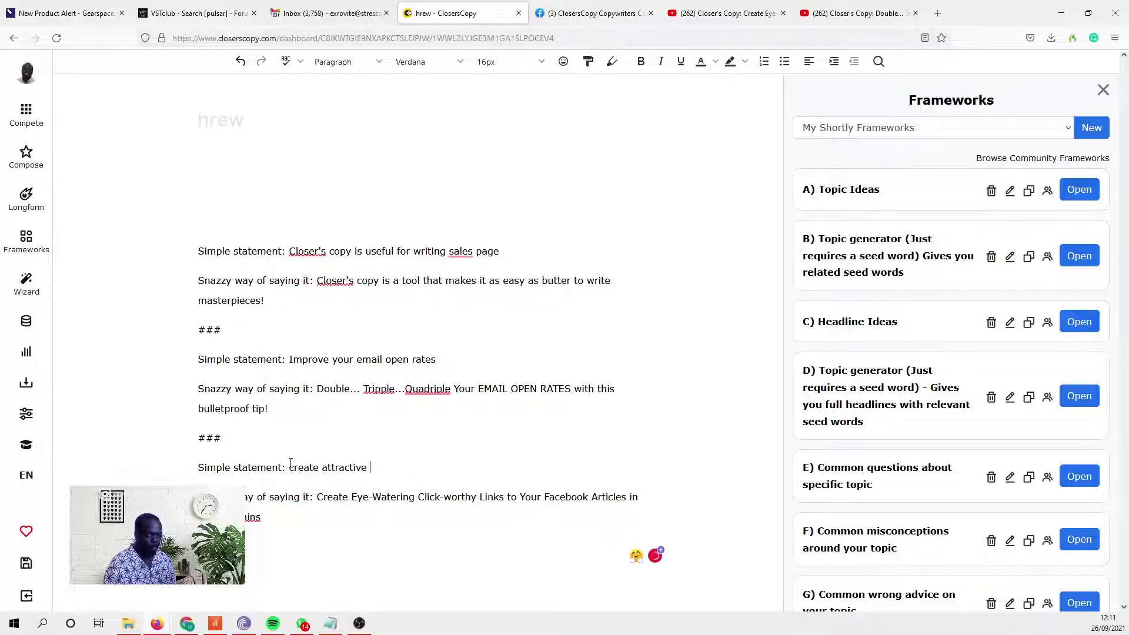
text(fa)
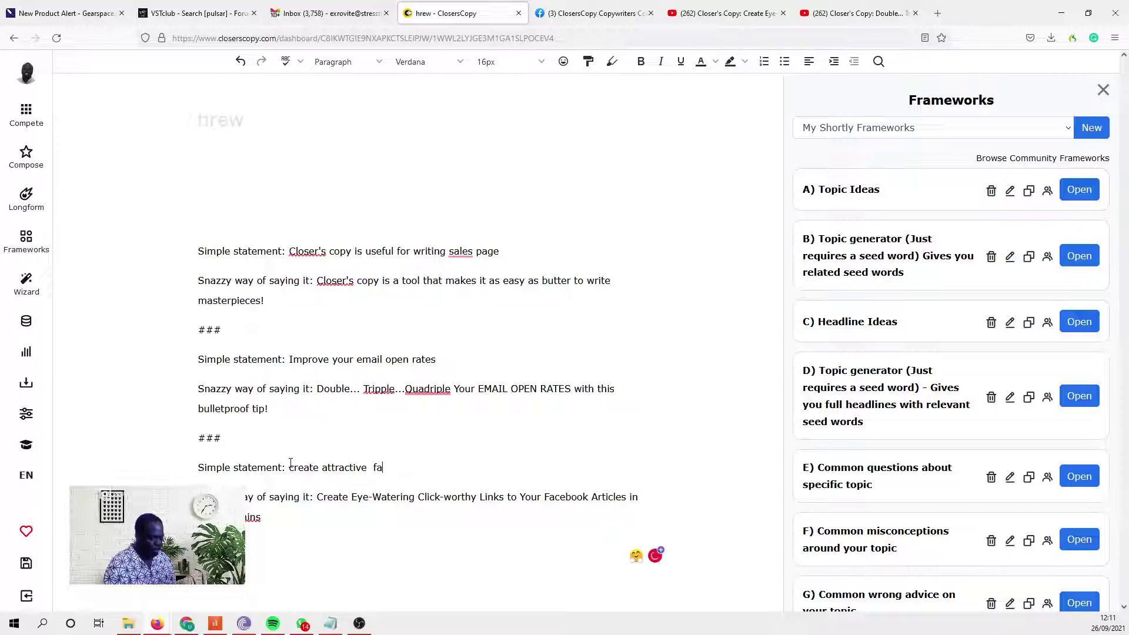
key(BackSpace)
key(BackSpace)
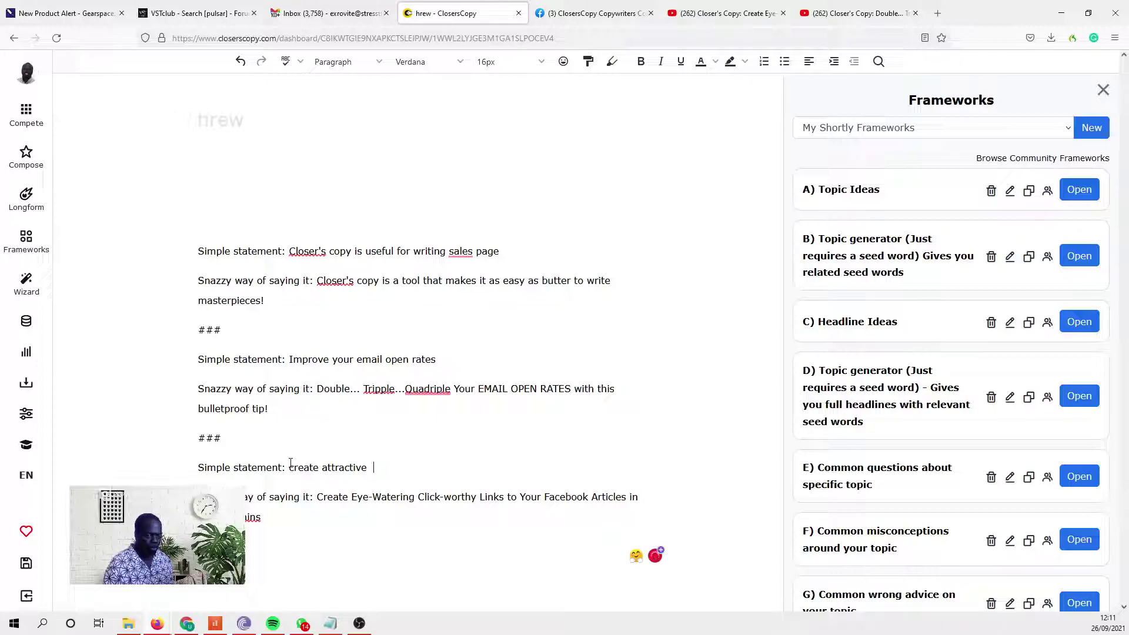
text(lin)
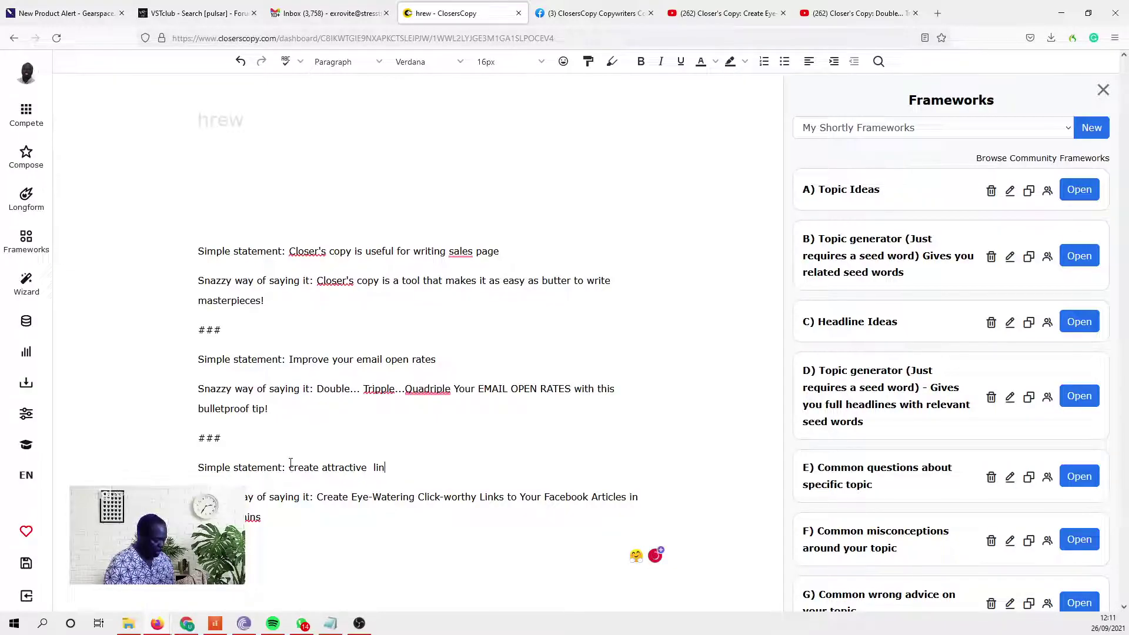
text(ks to you)
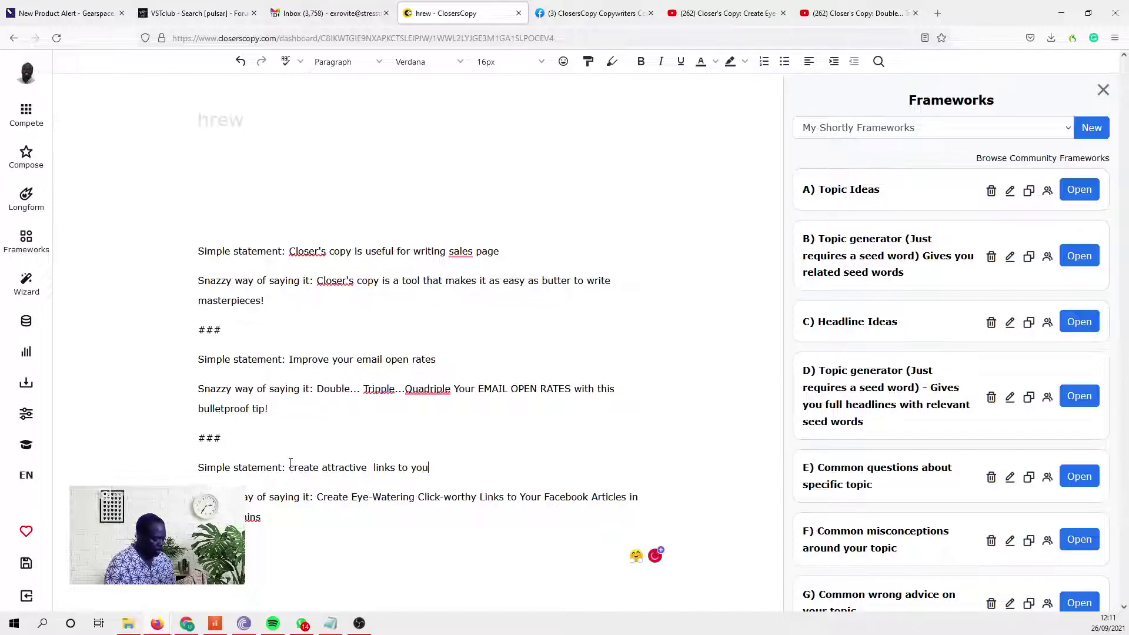
text(r Face)
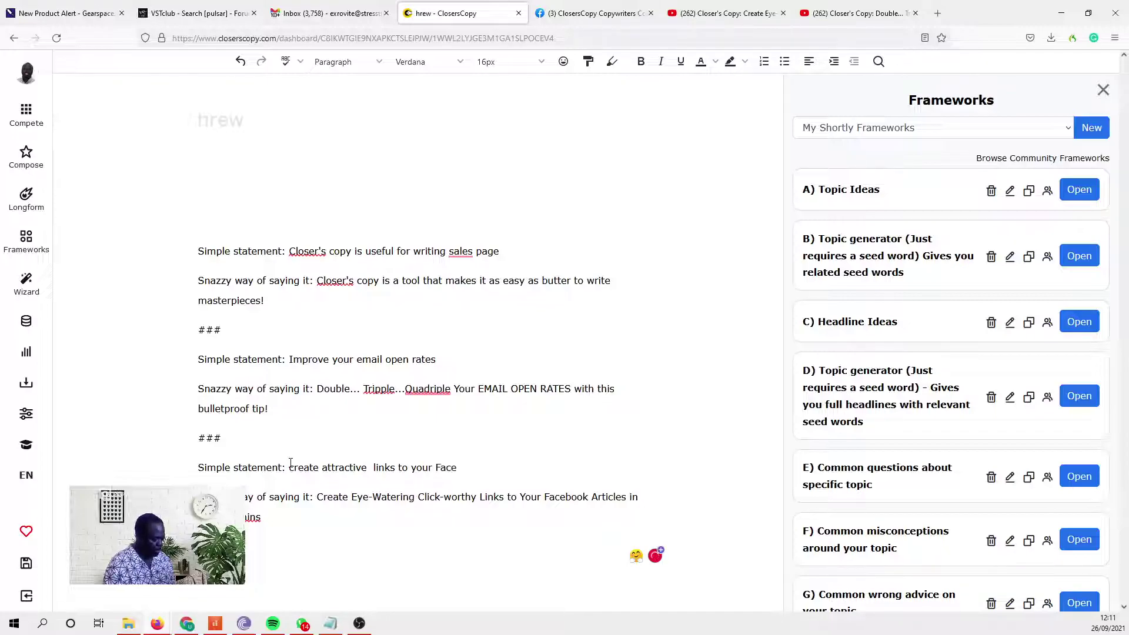
text(br Facebook )
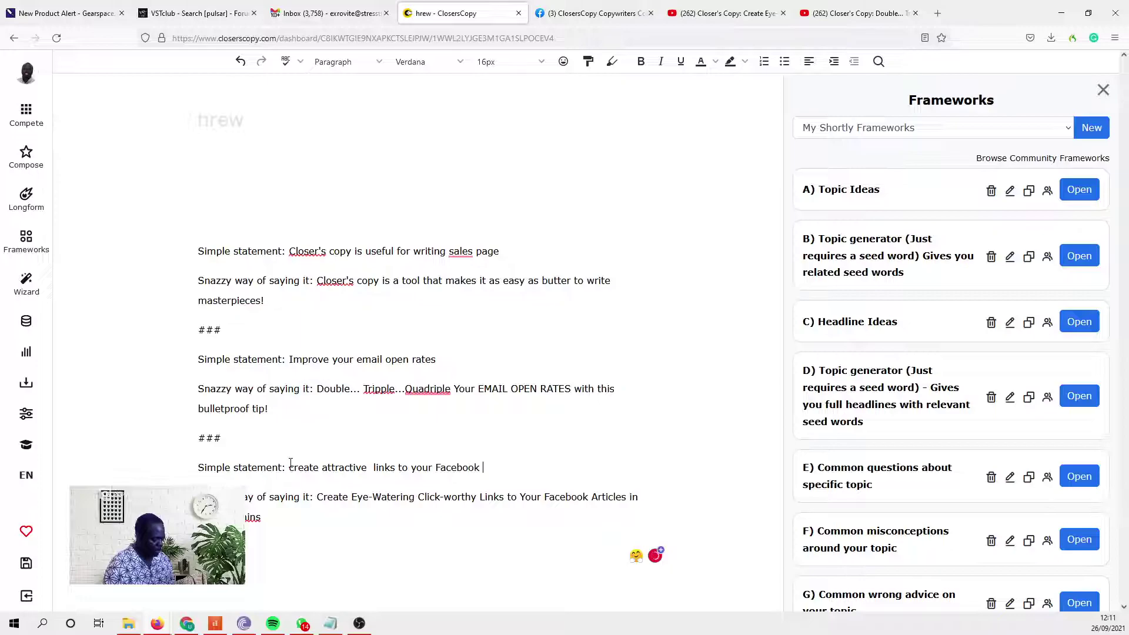
text(articles)
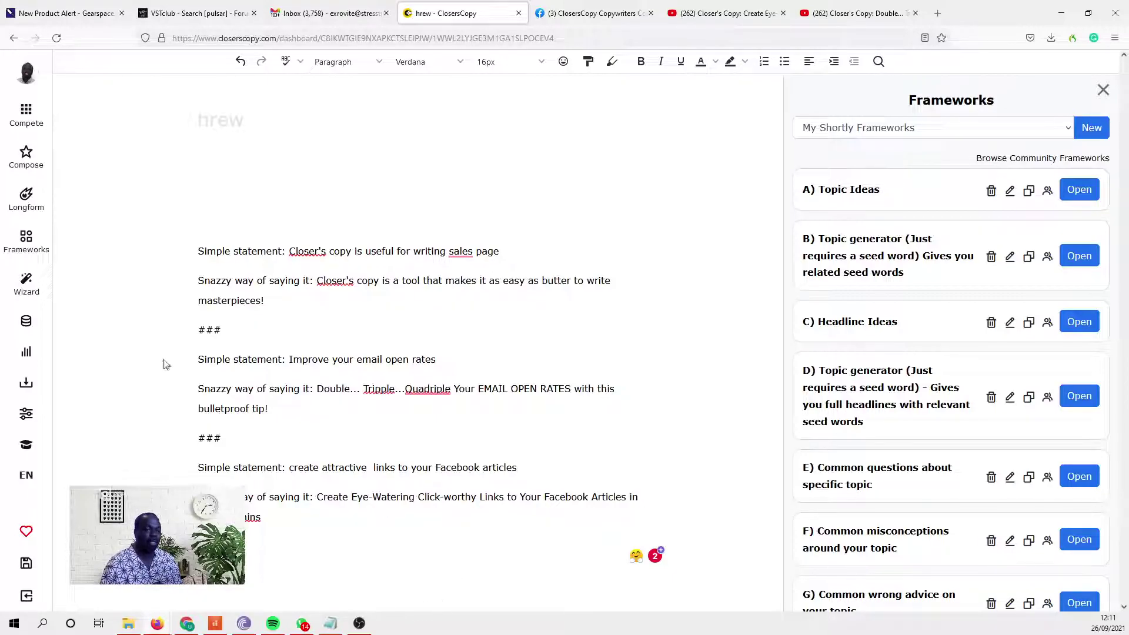
Check the spelling suggestions for the word 'sales' in the examples
drag(288, 249, 153, 250)
right_click(458, 248)
click(538, 247)
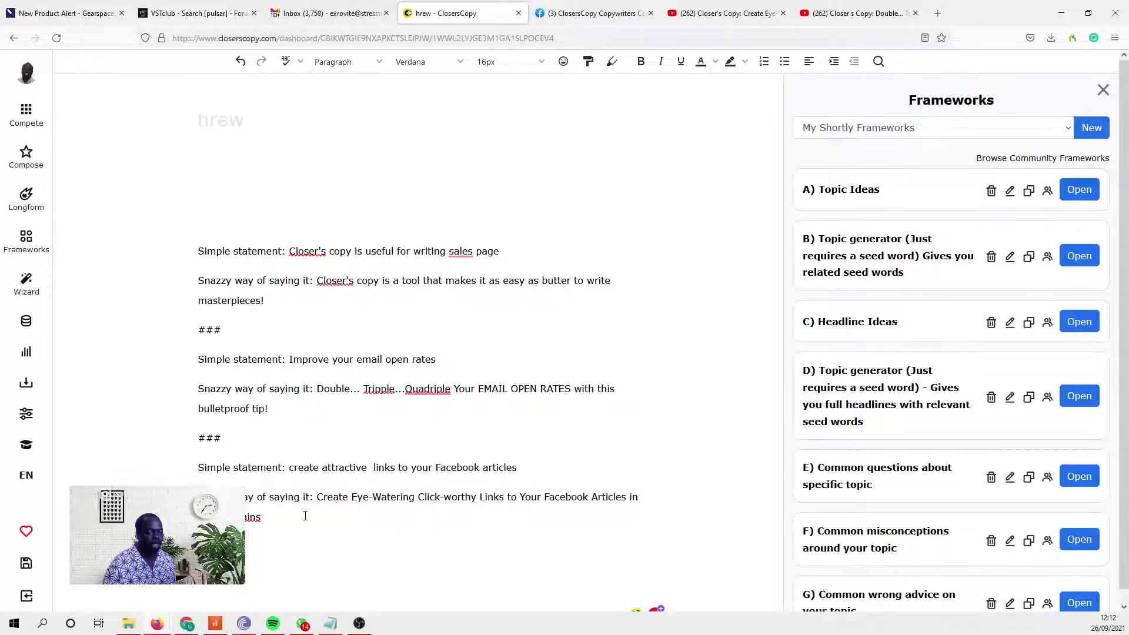
Select all the example statements and have the AI continue writing with Ctrl+Enter
scroll(330, 282, down, 1)
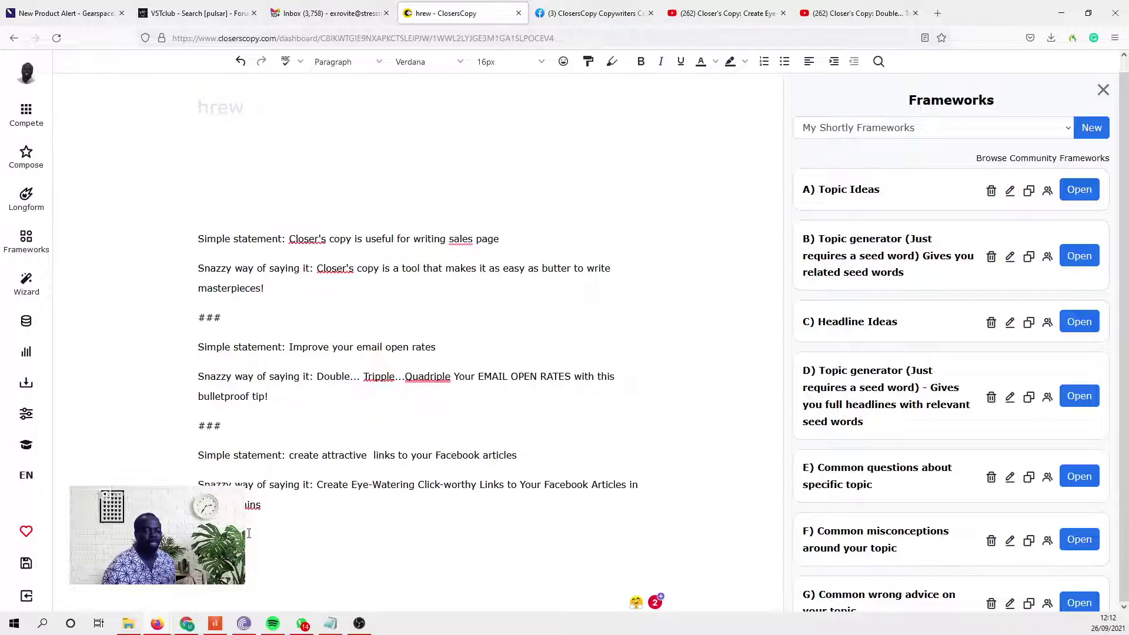
drag(261, 505, 165, 235)
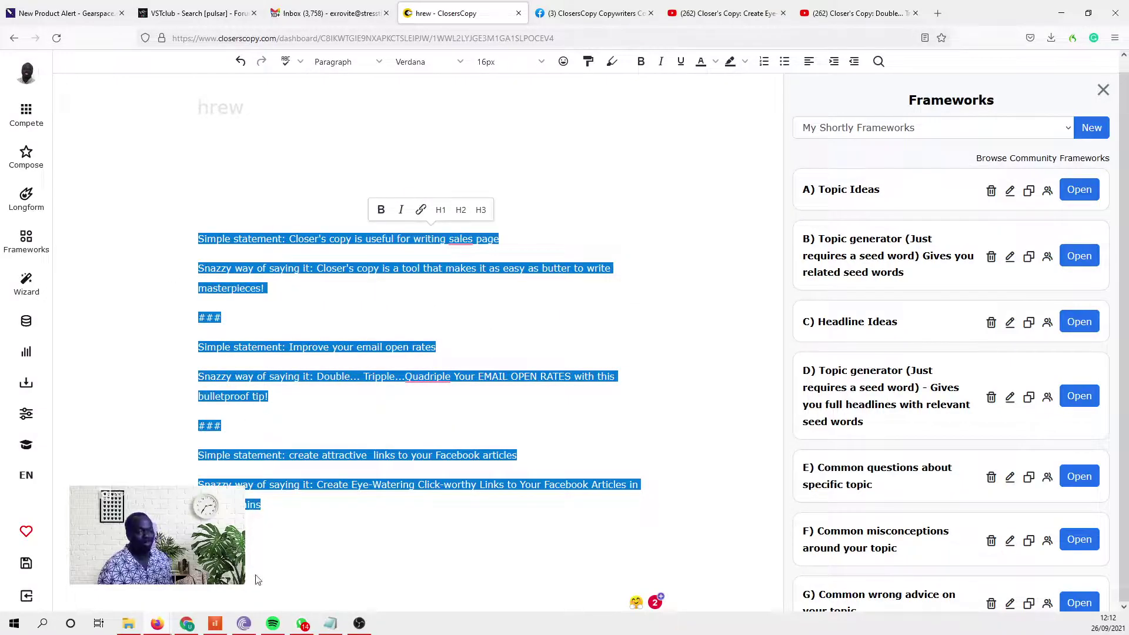
key(ctrl+Return)
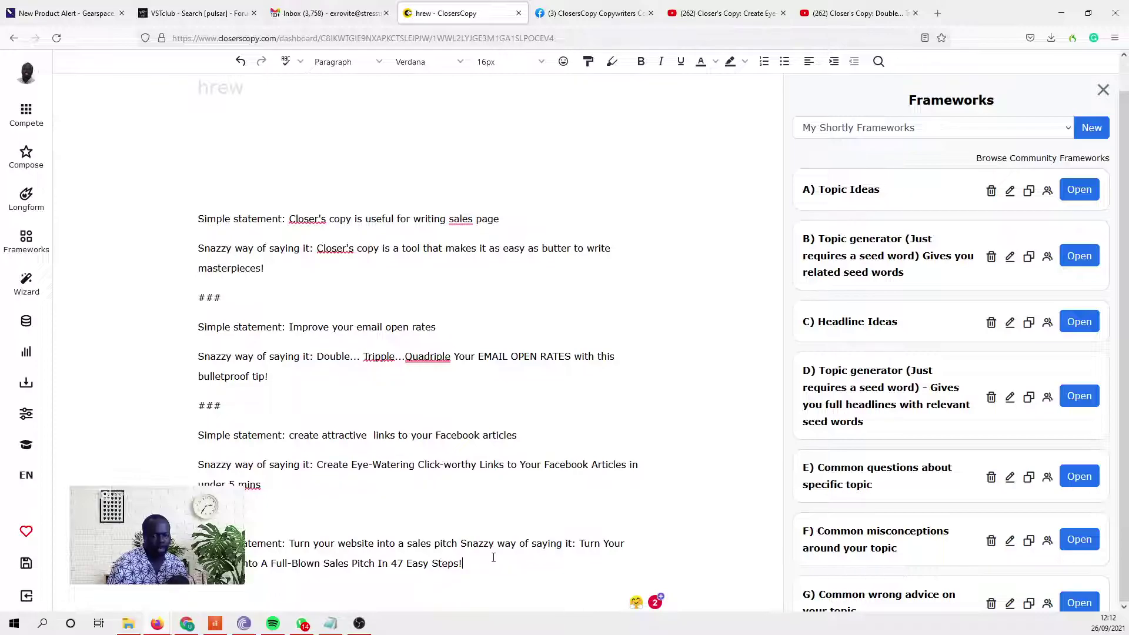
Delete the AI's snazzy line about a full-blown sales pitch, keeping the fourth statement
click(461, 543)
key(Return)
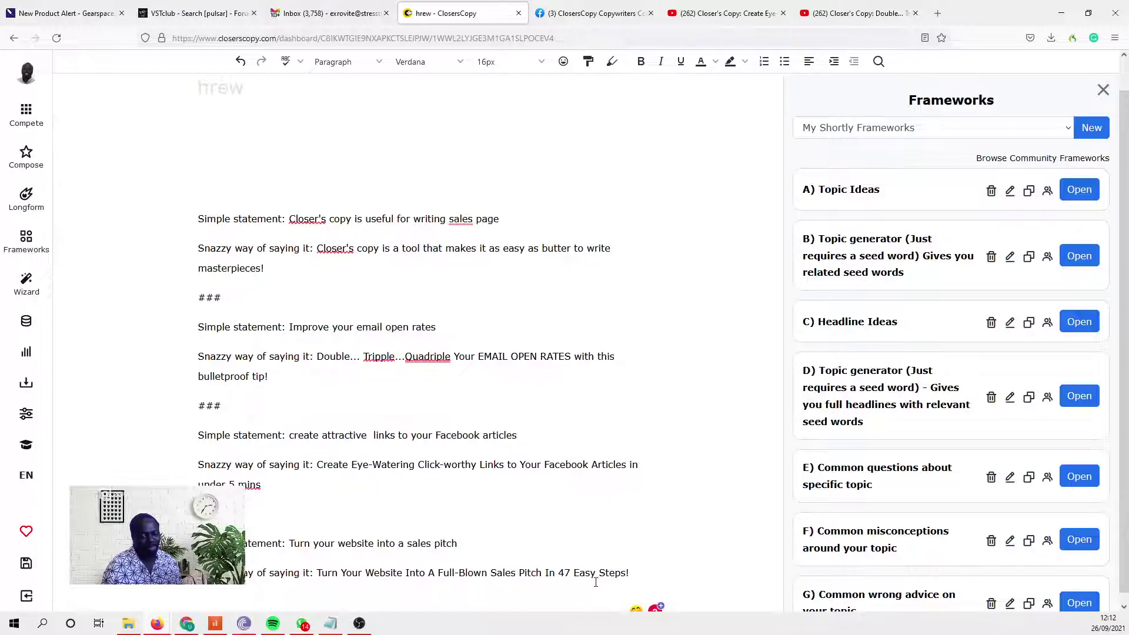
drag(641, 576, 243, 573)
key(BackSpace)
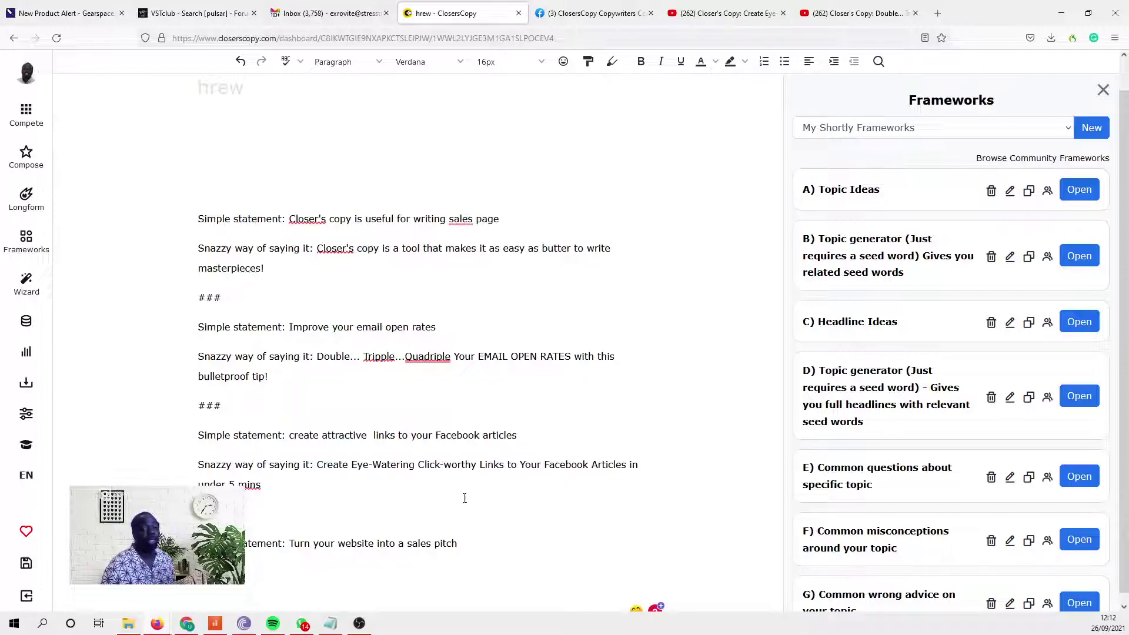
Select the full block of example statements in the editor for copying
drag(469, 537, 188, 219)
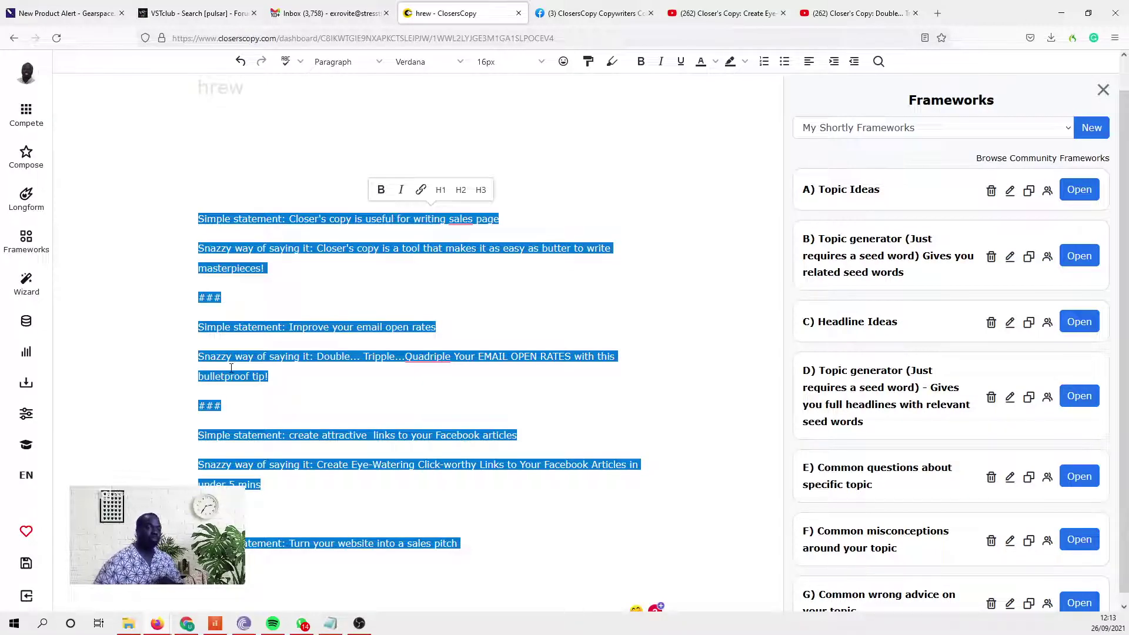
click(279, 494)
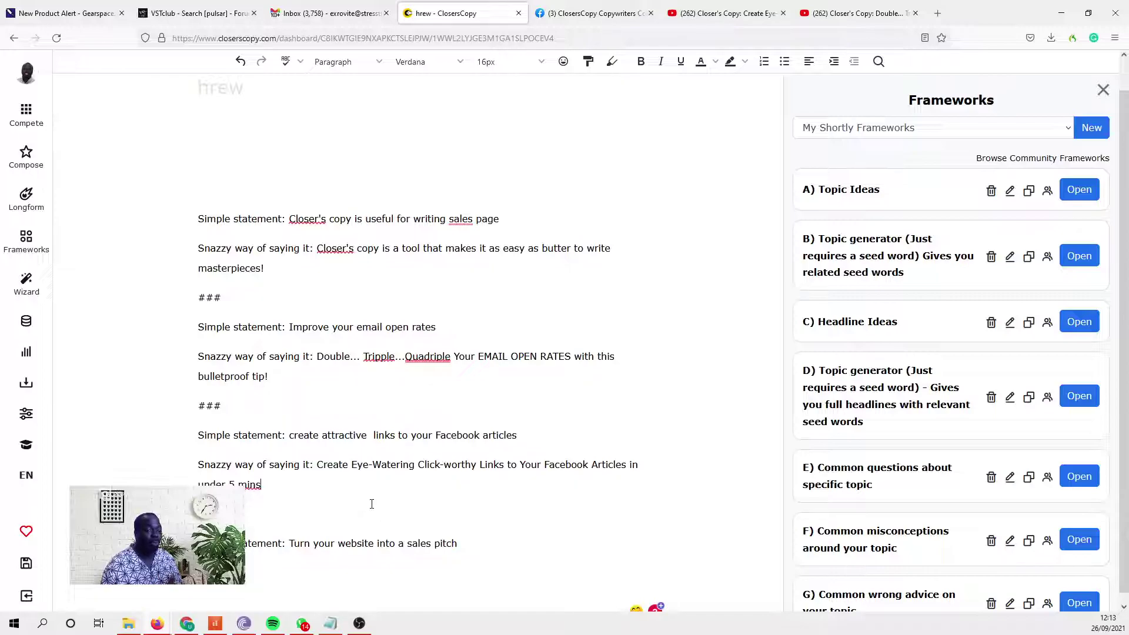
scroll(411, 502, down, 1)
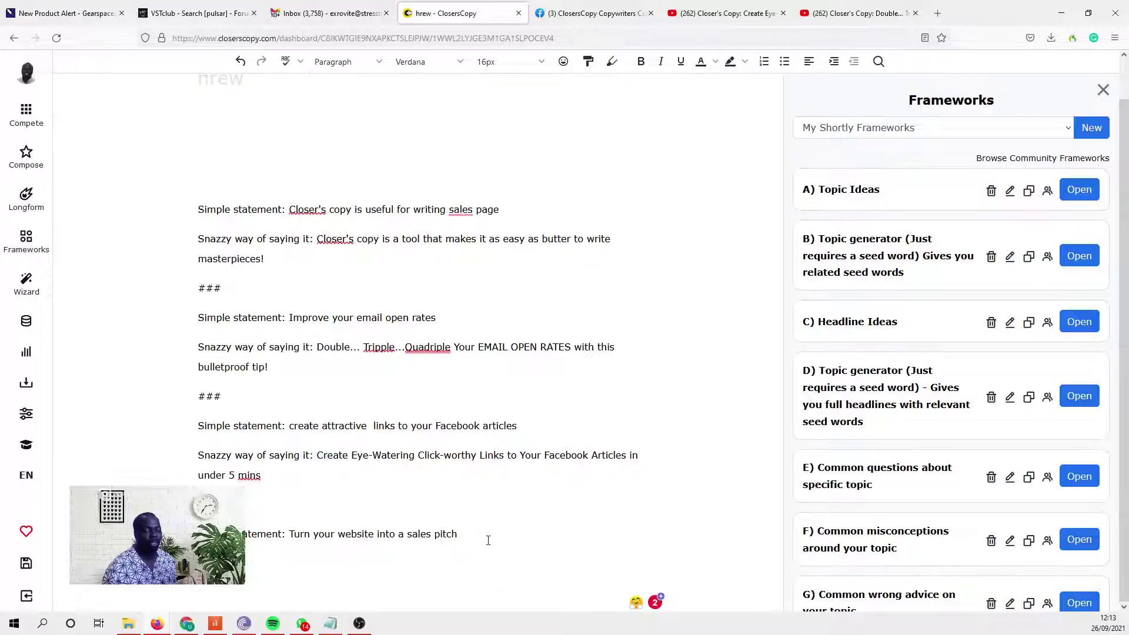
drag(488, 541, 121, 211)
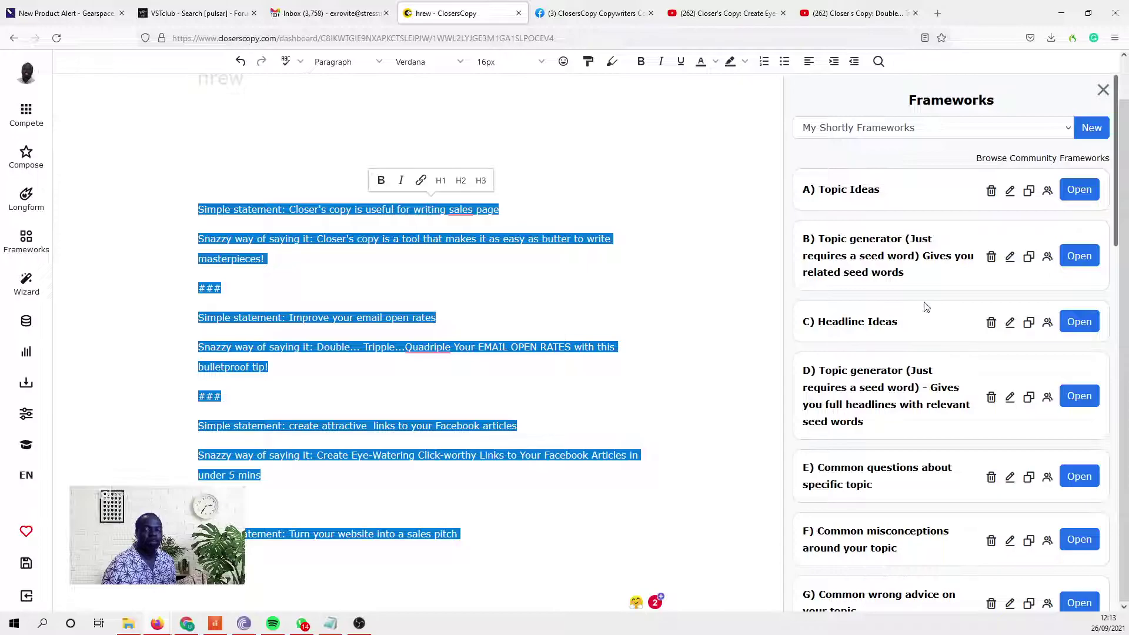
Start a new framework and paste the examples into its Instruction, cutting out {input1}
click(1091, 129)
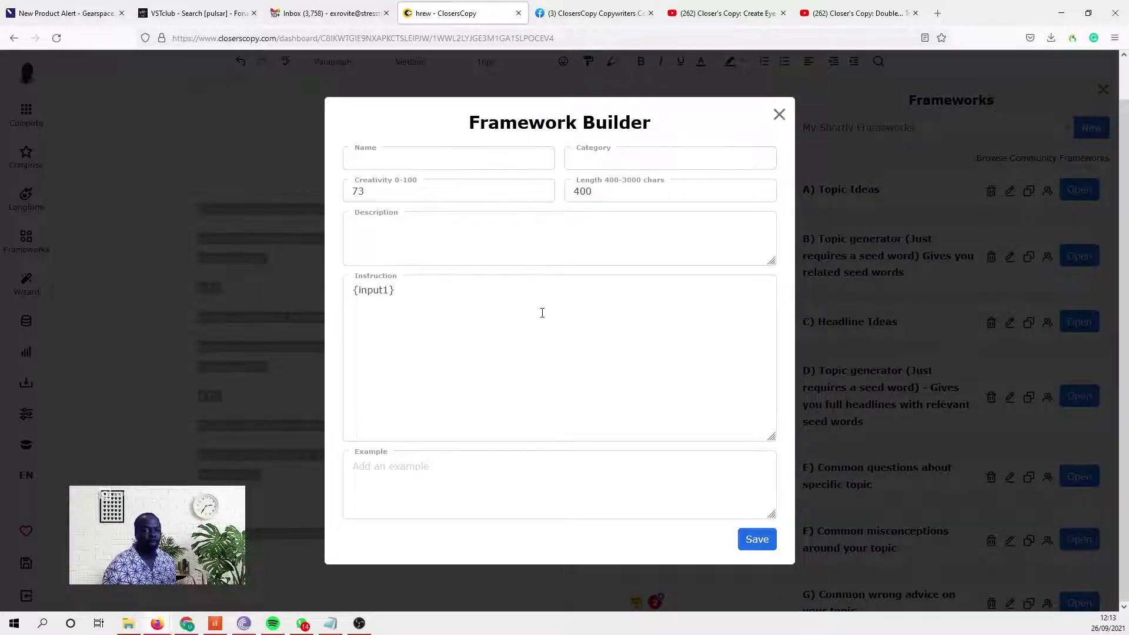
click(542, 313)
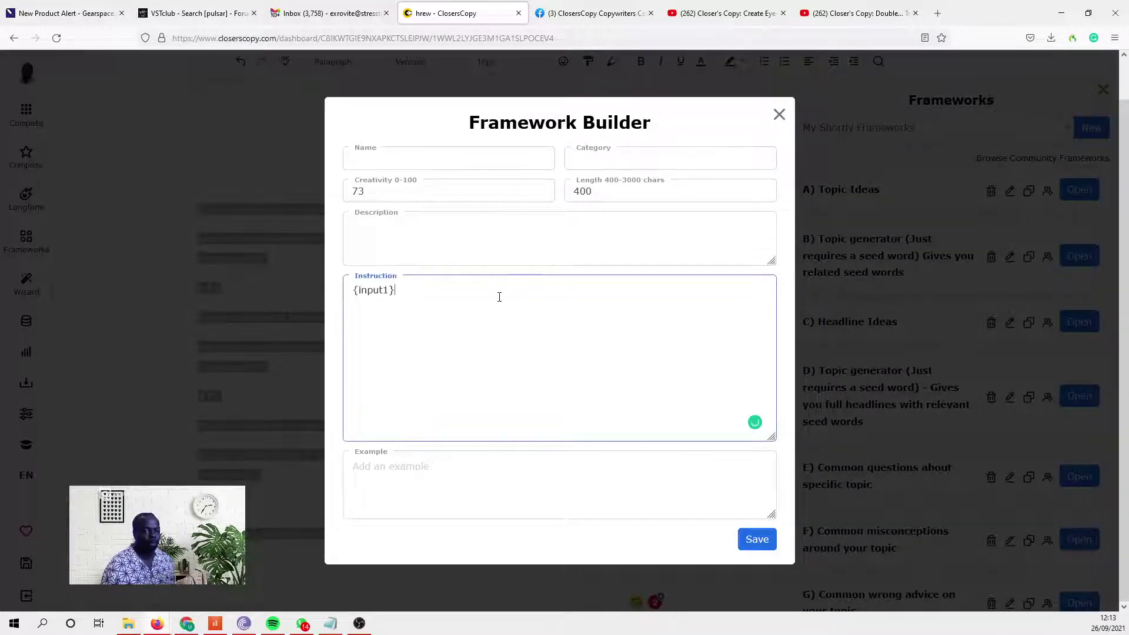
click(355, 291)
key(ctrl+v)
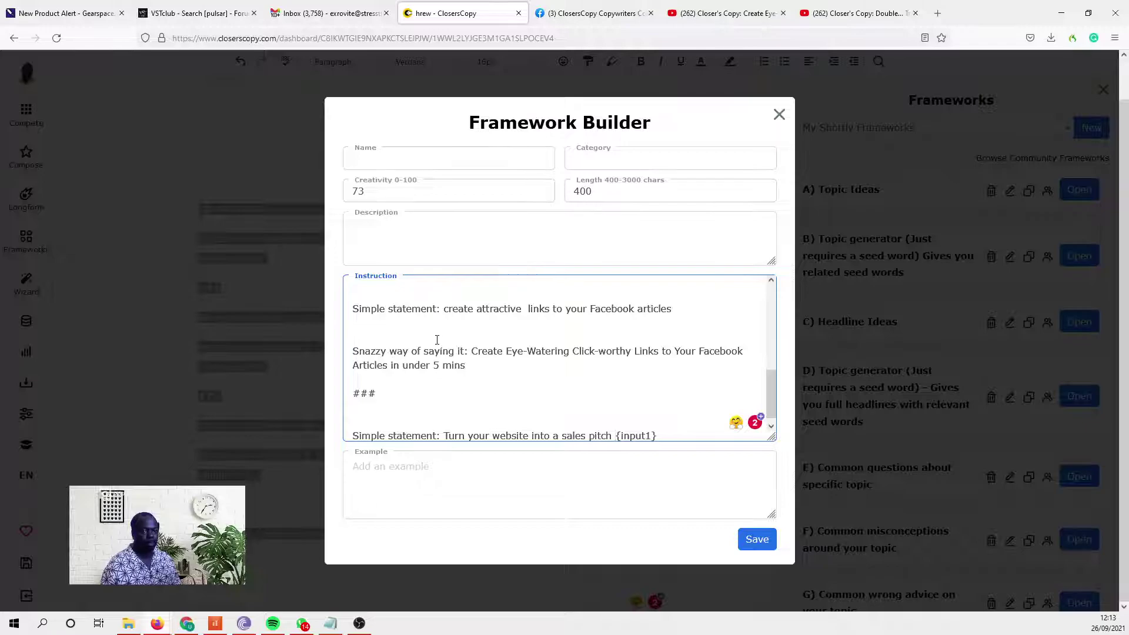
key(Return)
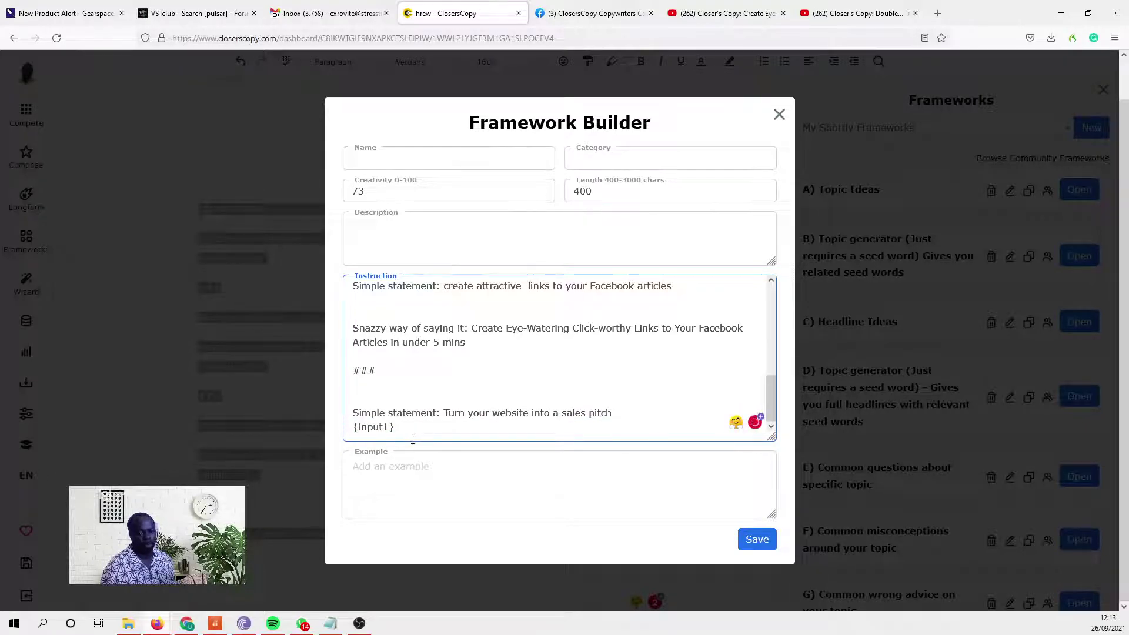
drag(398, 428, 327, 430)
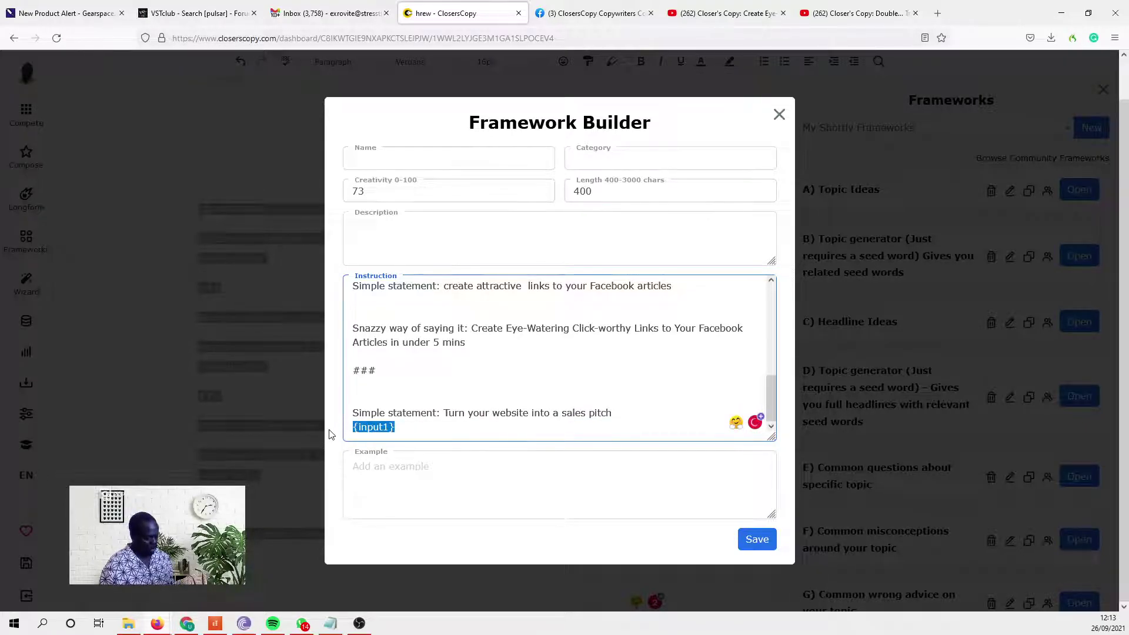
key(ctrl+x)
Set Example to '{input1}: Turn your website into a sales pitch' and replace the last statement with {input1}
click(398, 469)
key(ctrl+v)
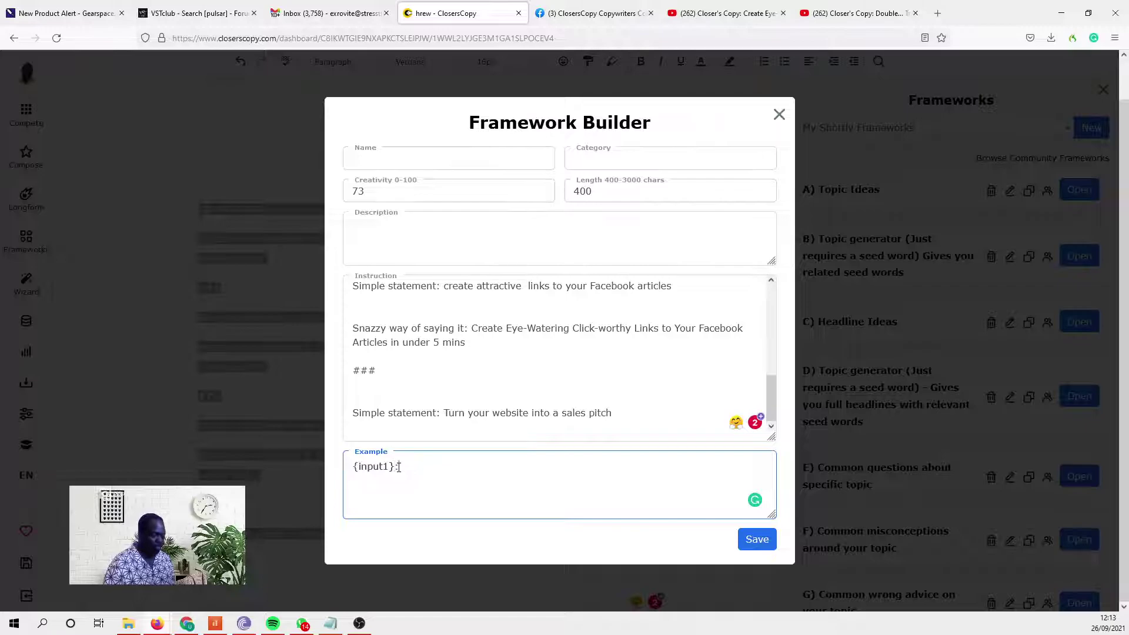
text(:)
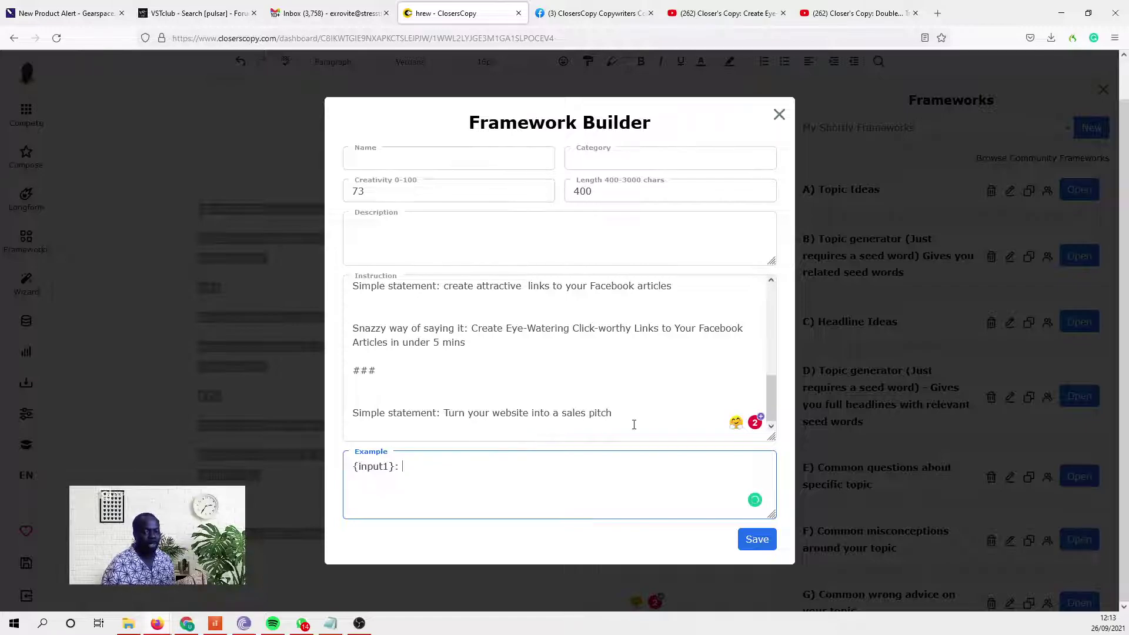
drag(615, 413, 444, 412)
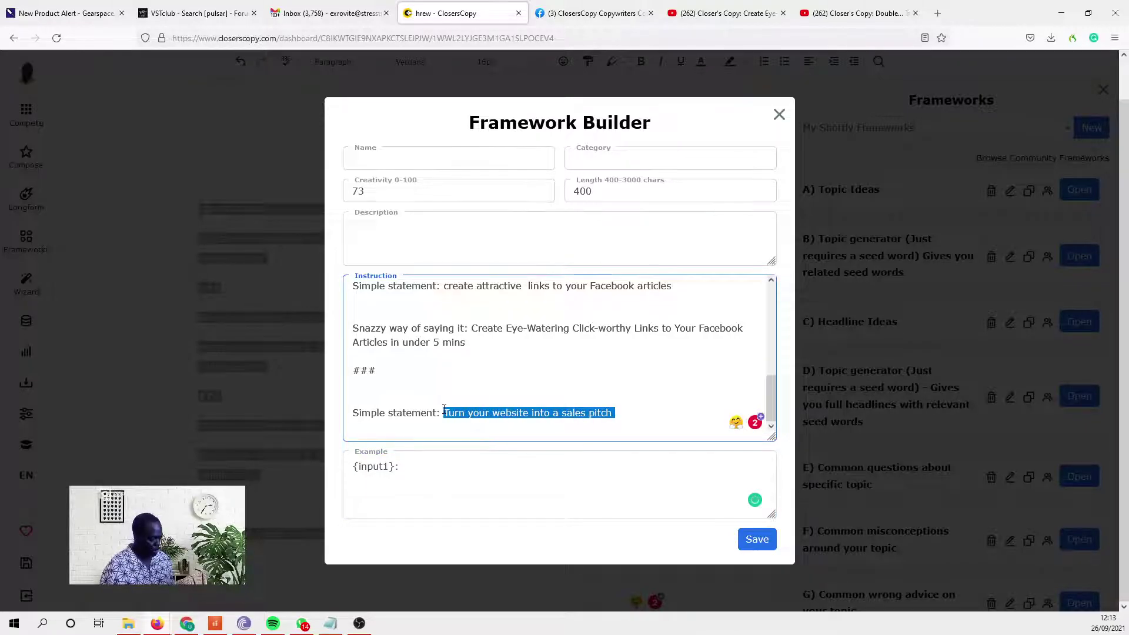
click(425, 467)
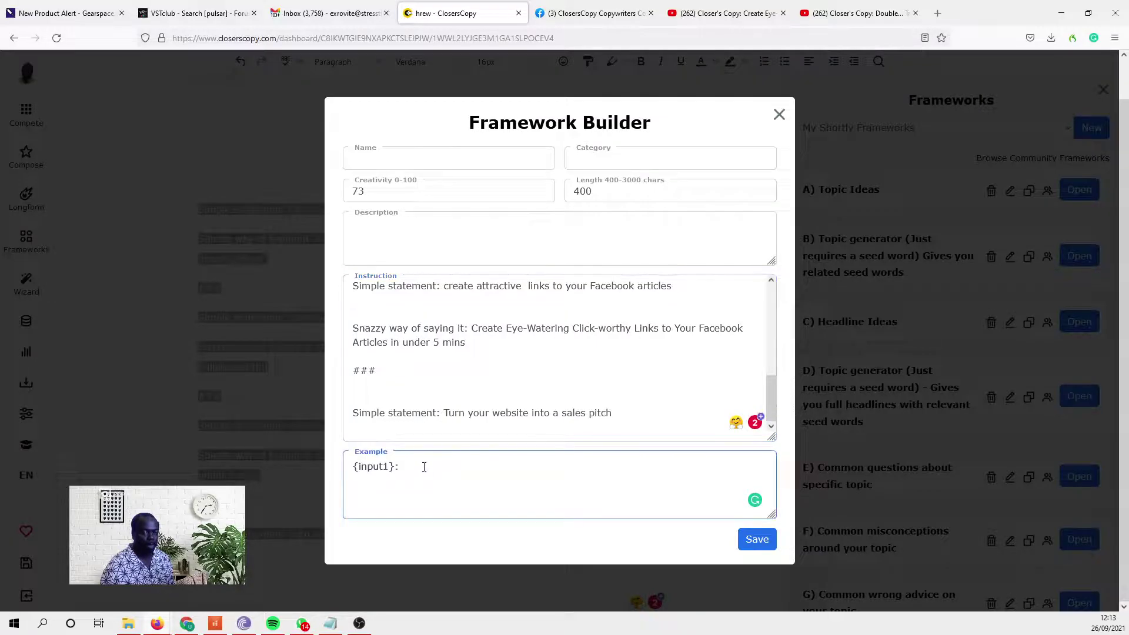
key(ctrl+v)
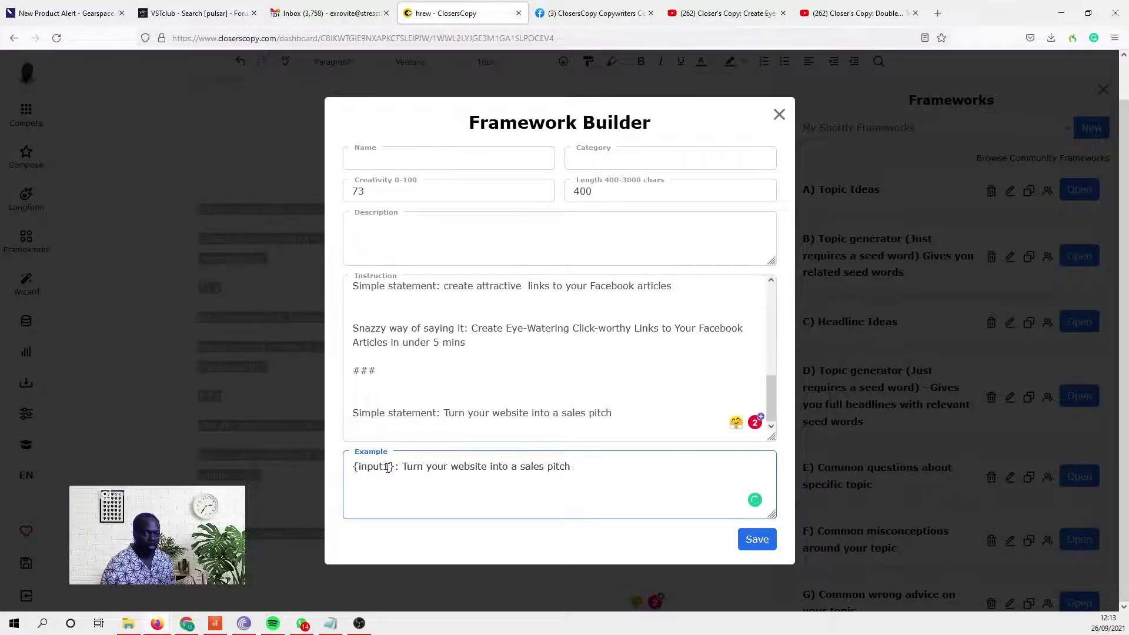
drag(393, 466, 317, 467)
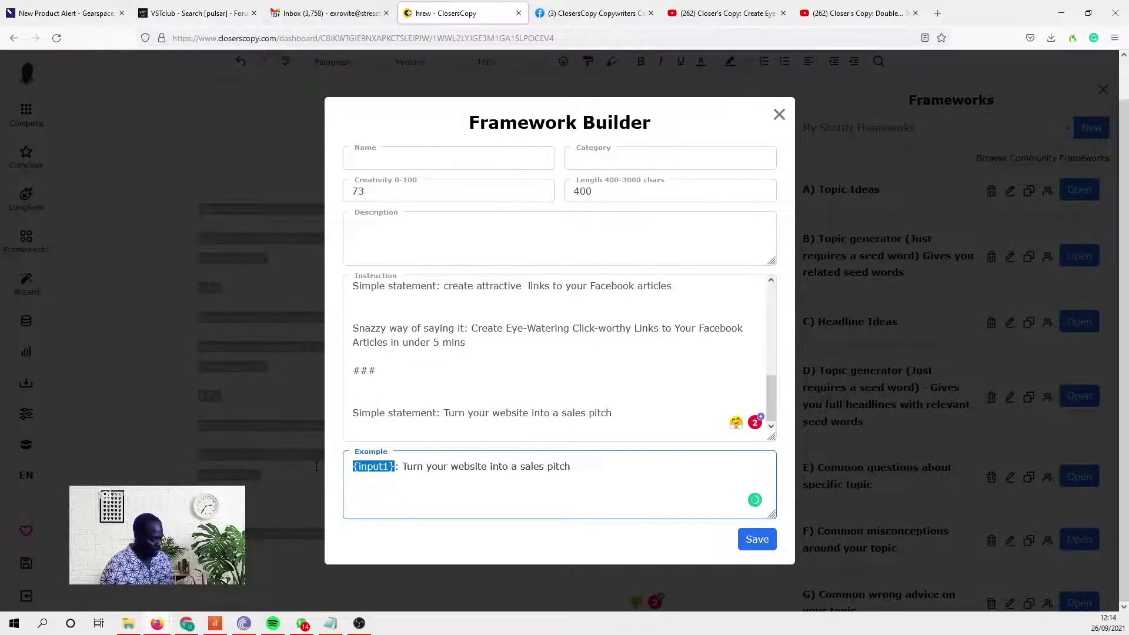
click(443, 413)
drag(443, 413, 615, 413)
key(ctrl+v)
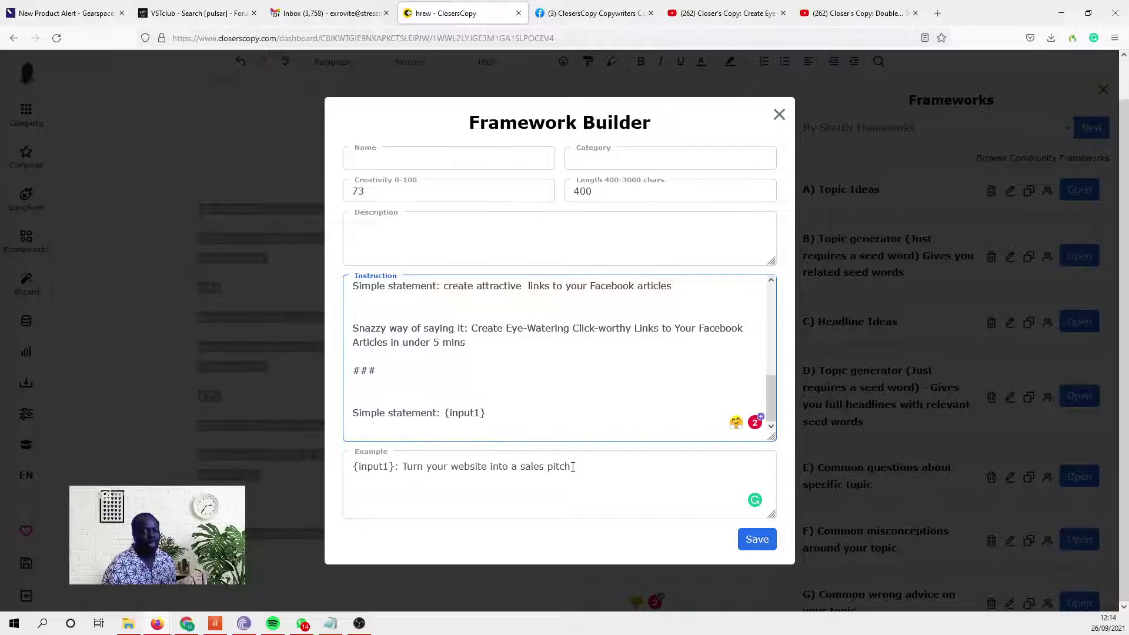
Review the drafted instruction, then switch to the ClosersCopy Copywriters Community results on Facebook
scroll(562, 395, up, 3)
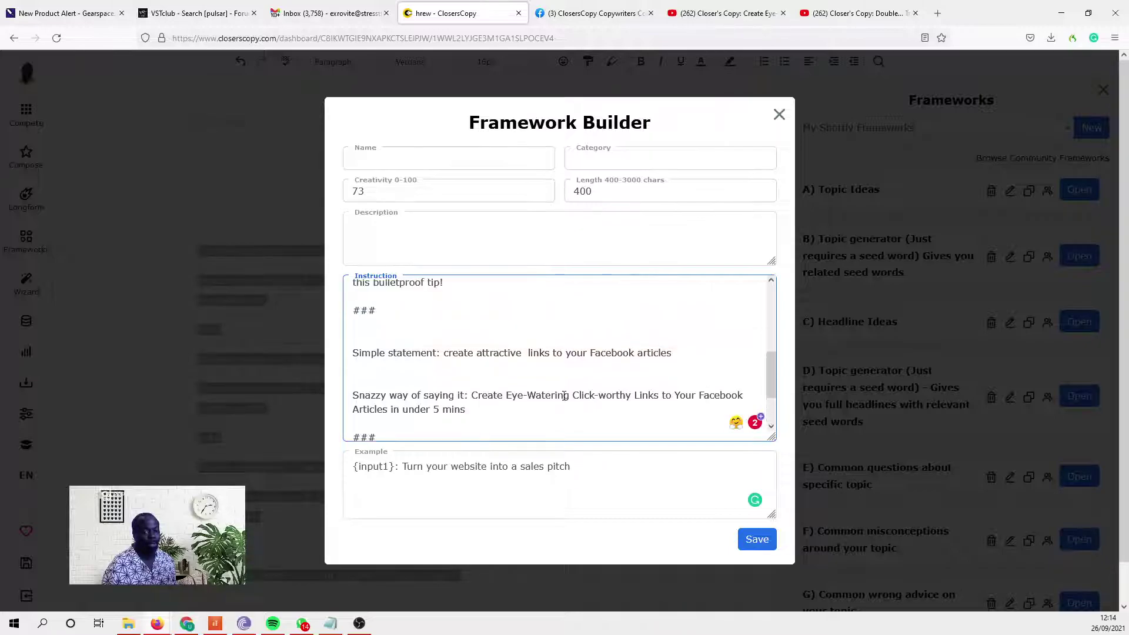
scroll(563, 395, up, 4)
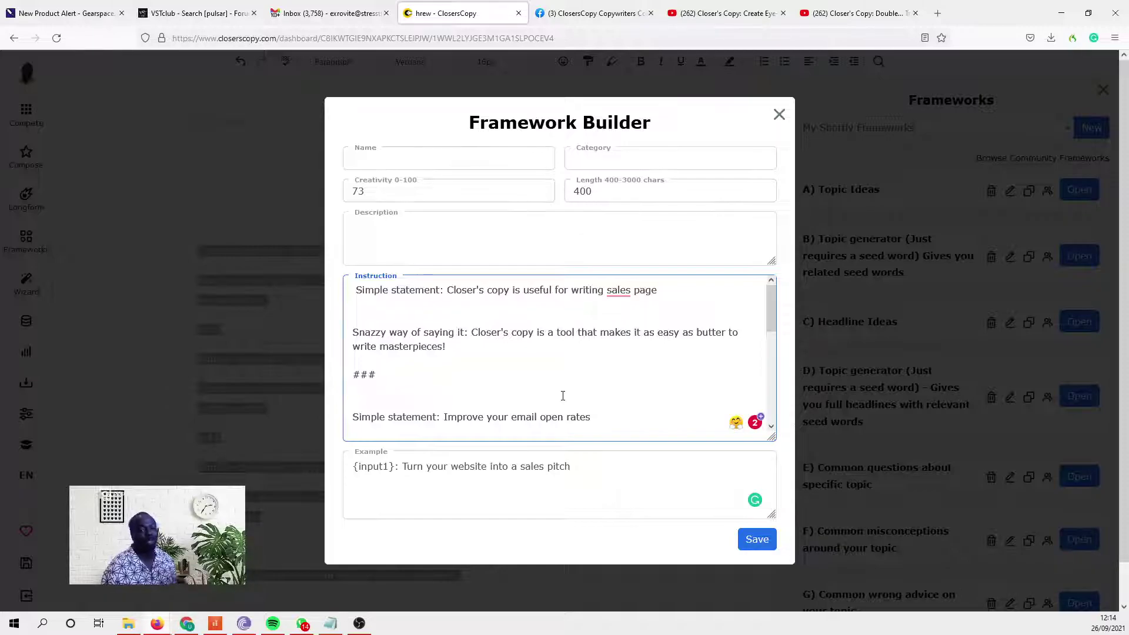
click(408, 162)
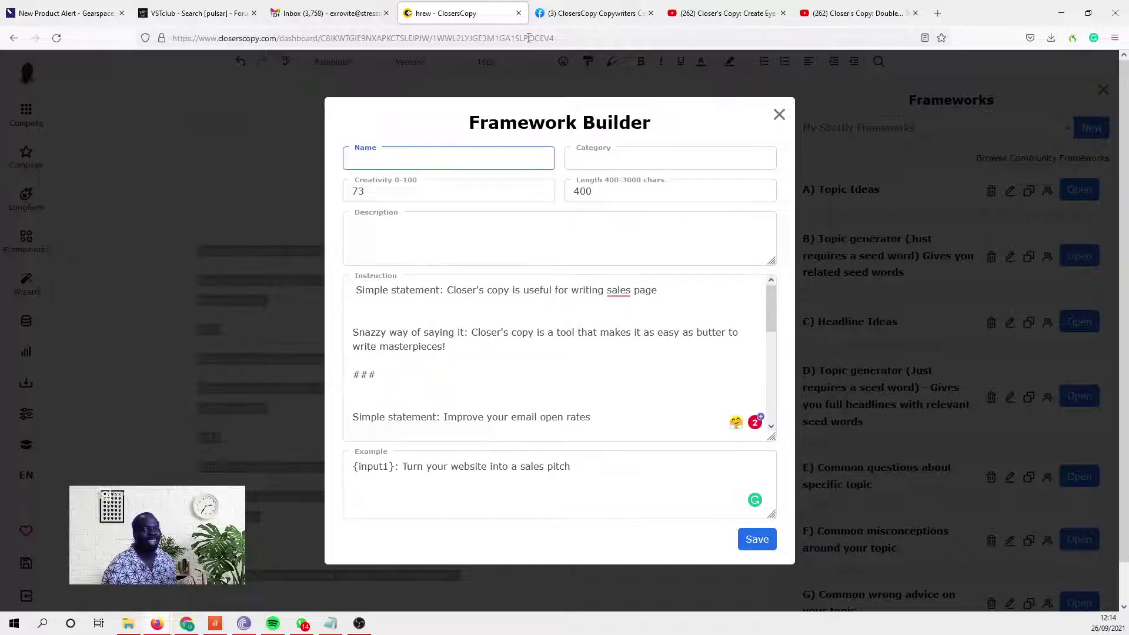
click(605, 13)
scroll(683, 394, up, 10)
Go back to the community group page and expand the post's hidden comments to reveal the framework request
click(13, 38)
scroll(532, 272, down, 20)
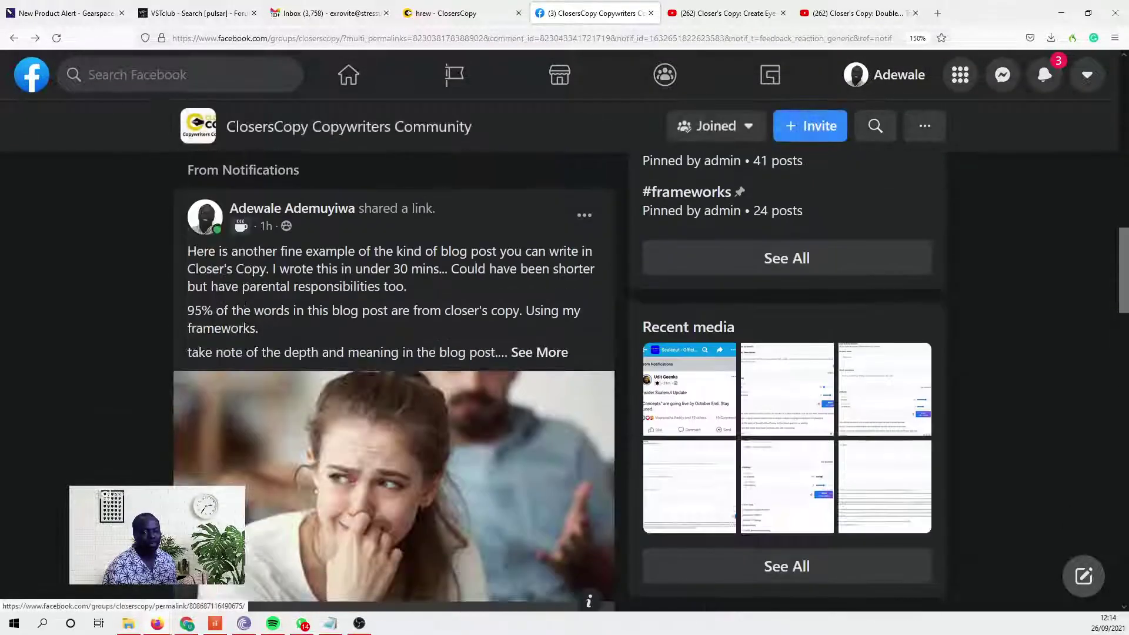
scroll(527, 270, down, 10)
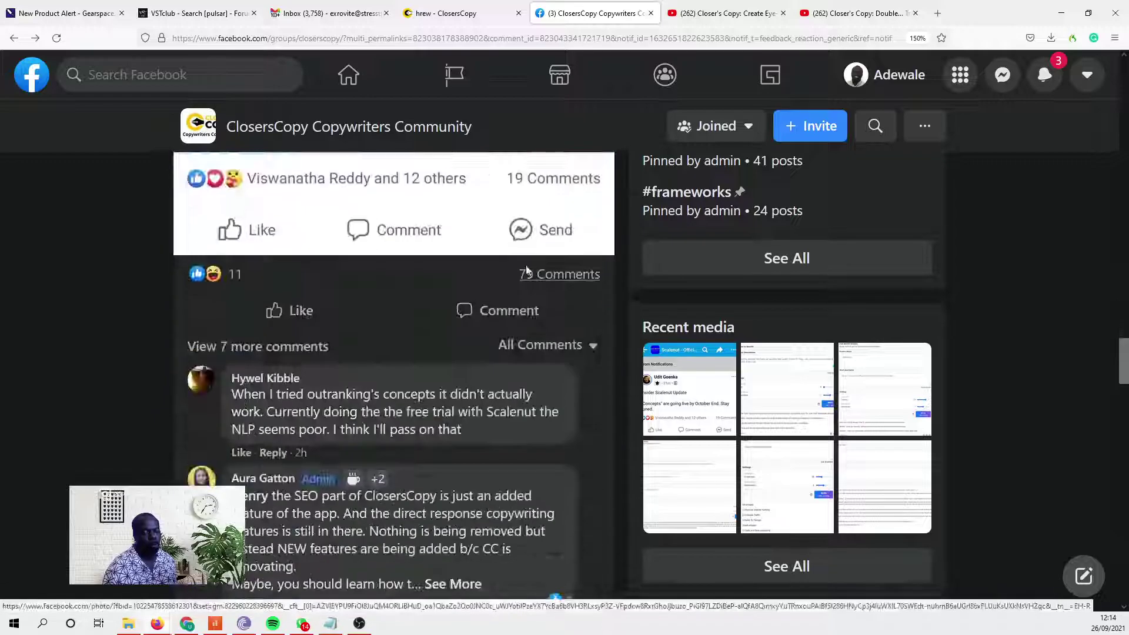
scroll(394, 383, up, 7)
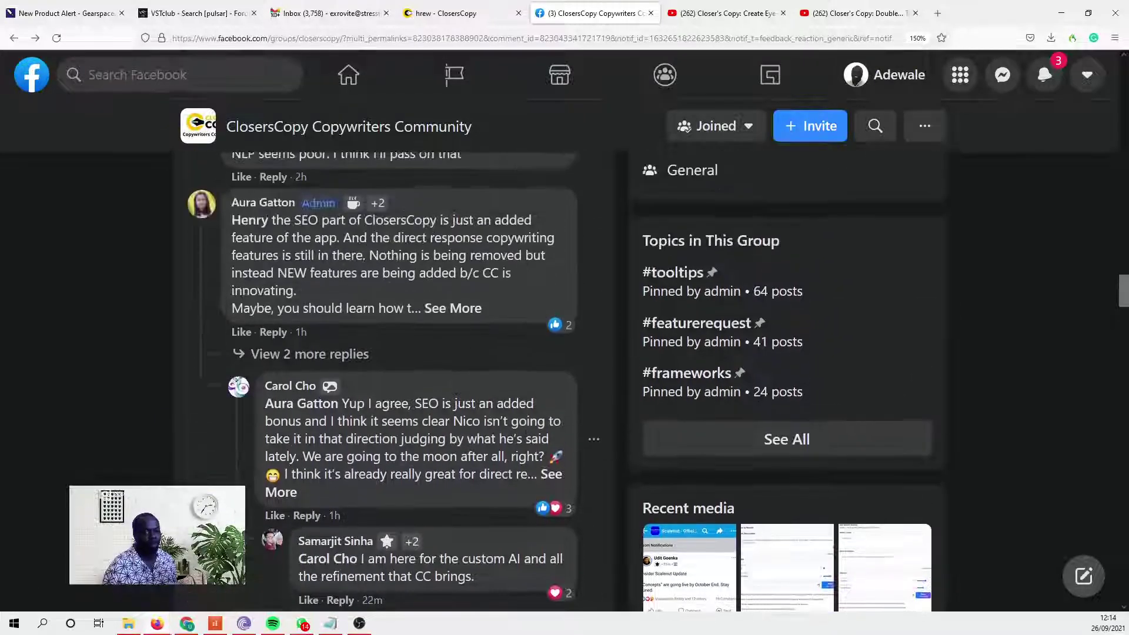
scroll(394, 383, down, 7)
scroll(523, 263, down, 10)
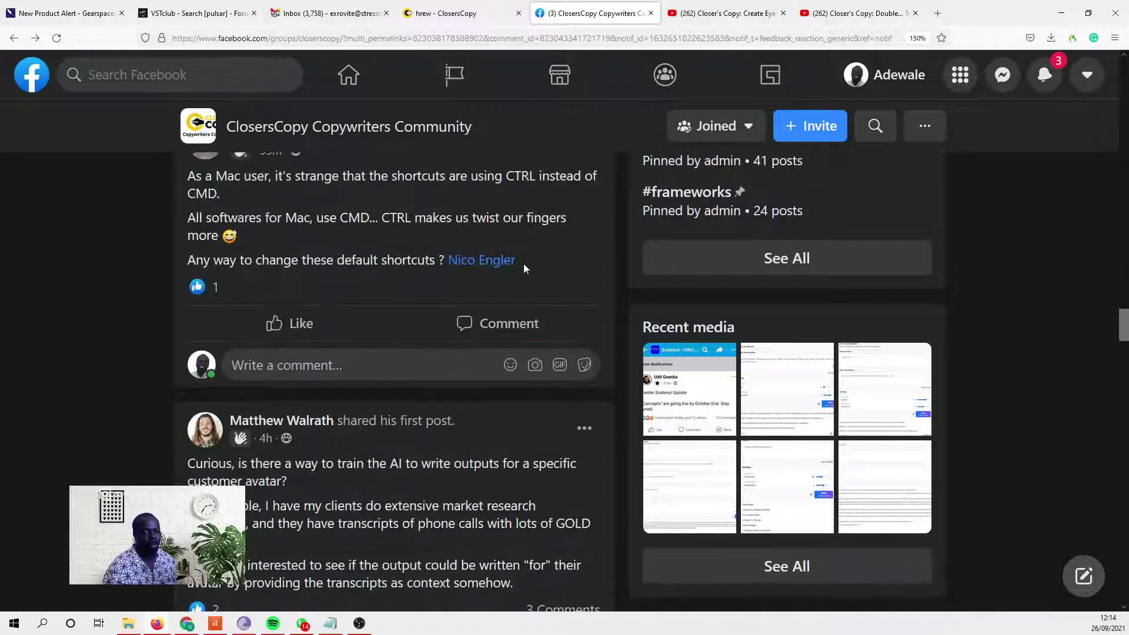
scroll(524, 267, down, 6)
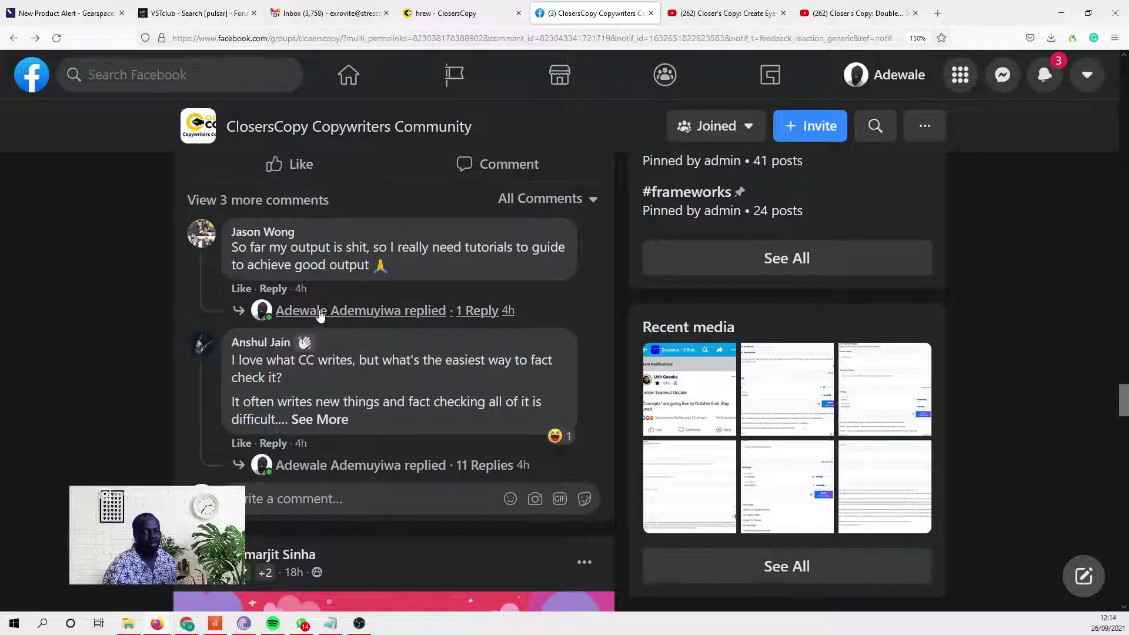
click(293, 206)
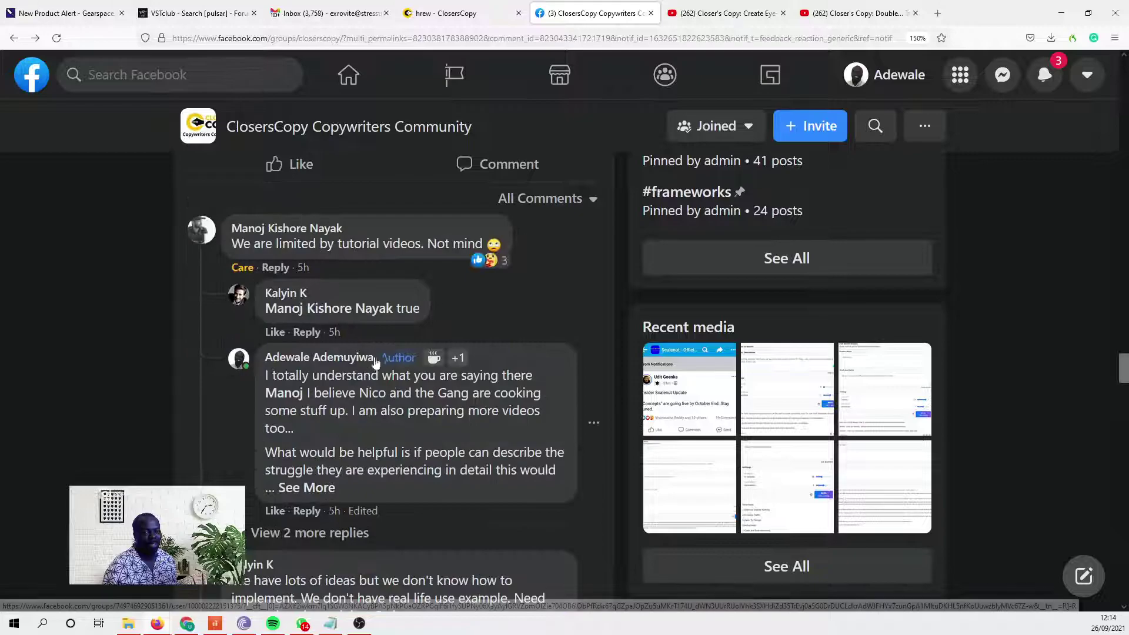
scroll(390, 401, down, 6)
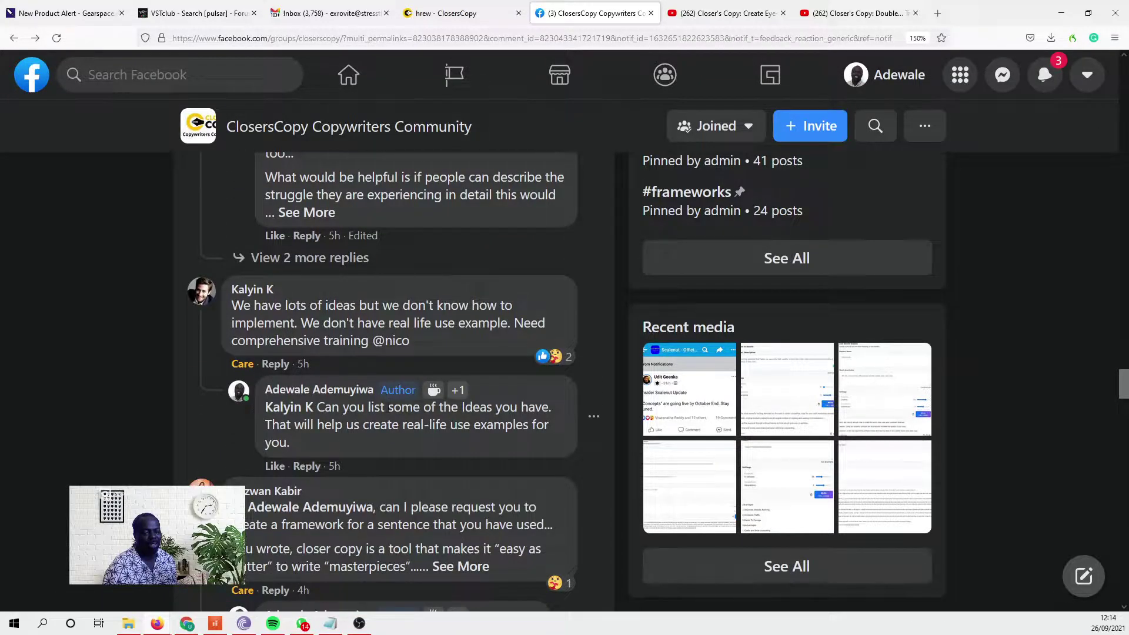
mouse_move(288, 500)
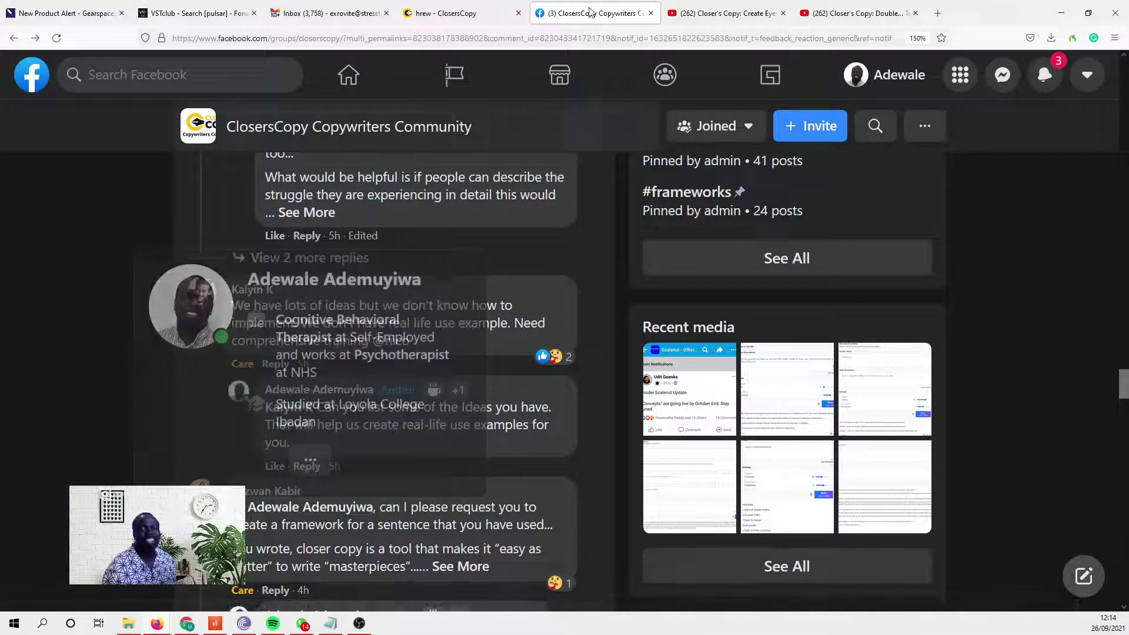
Name the framework with the requester's name plus 'Snazzy statement' and set category 'Polishing words'
click(456, 17)
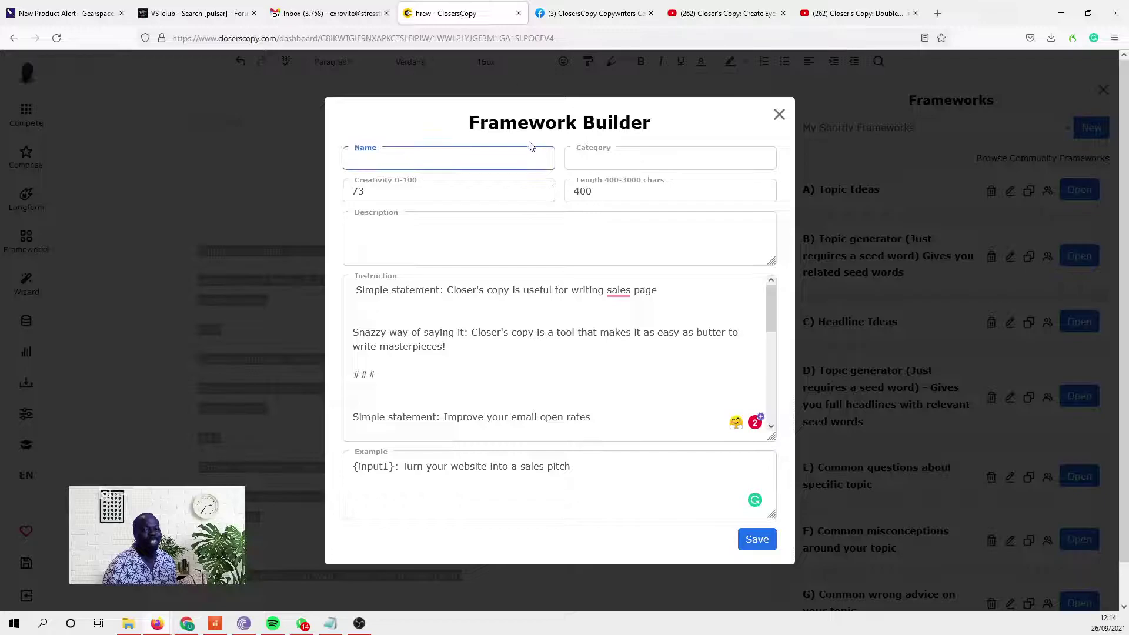
text(Rezwa)
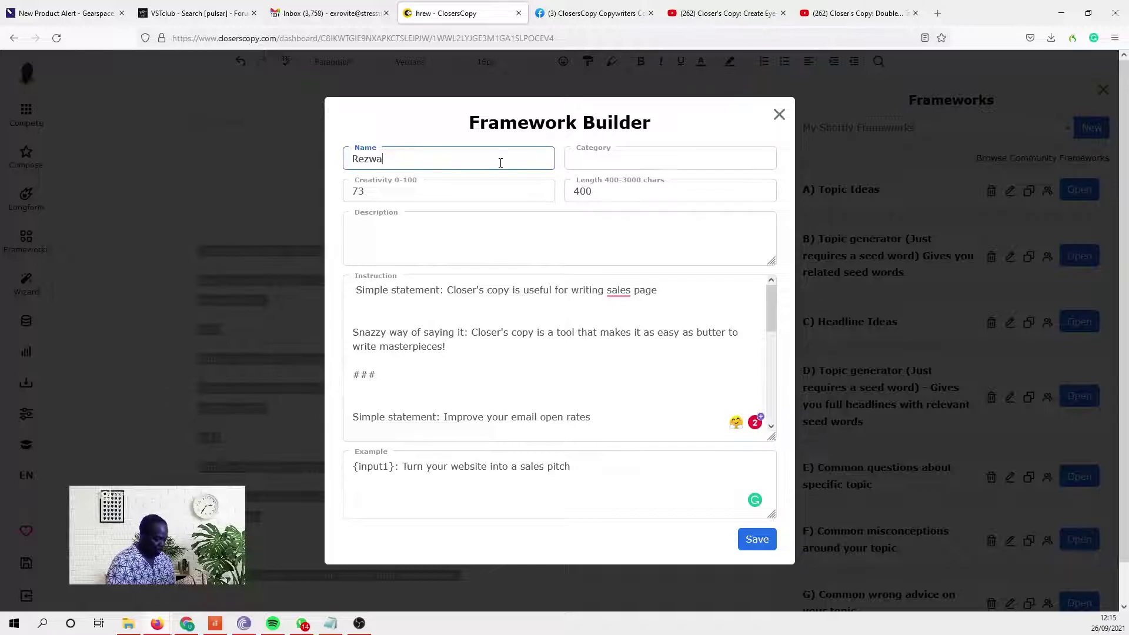
text(n's Sna)
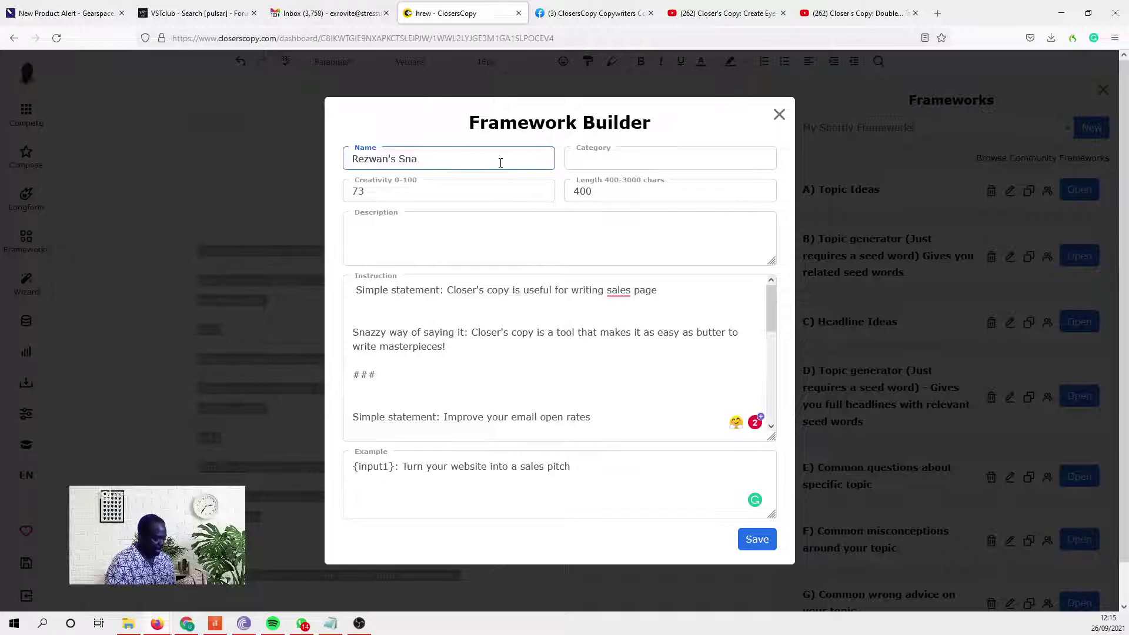
text(zzy statement)
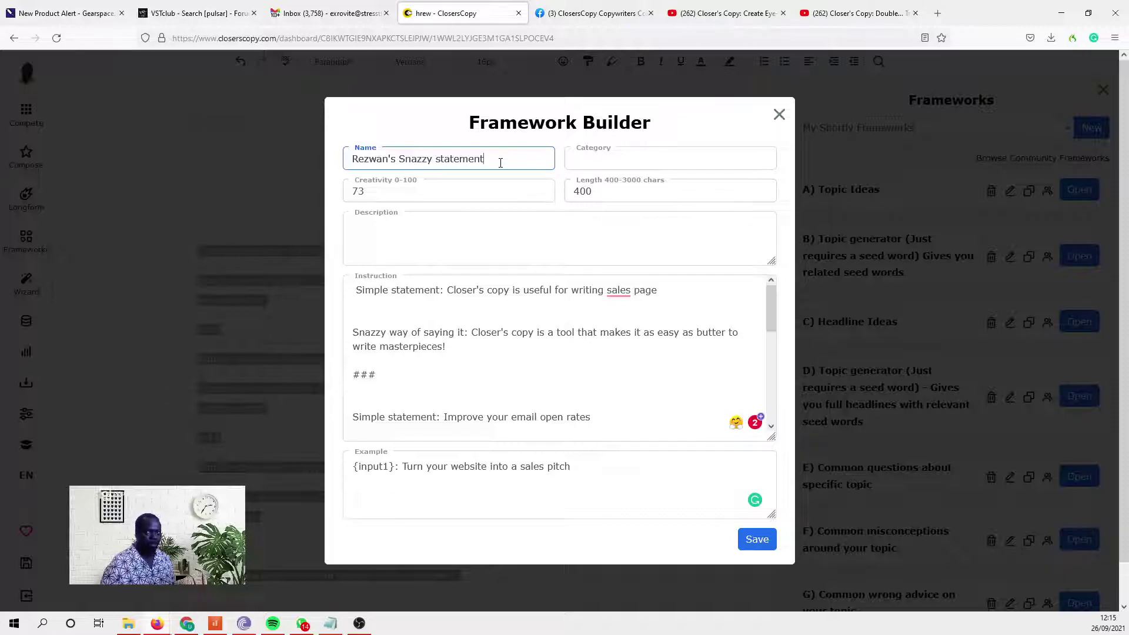
click(601, 159)
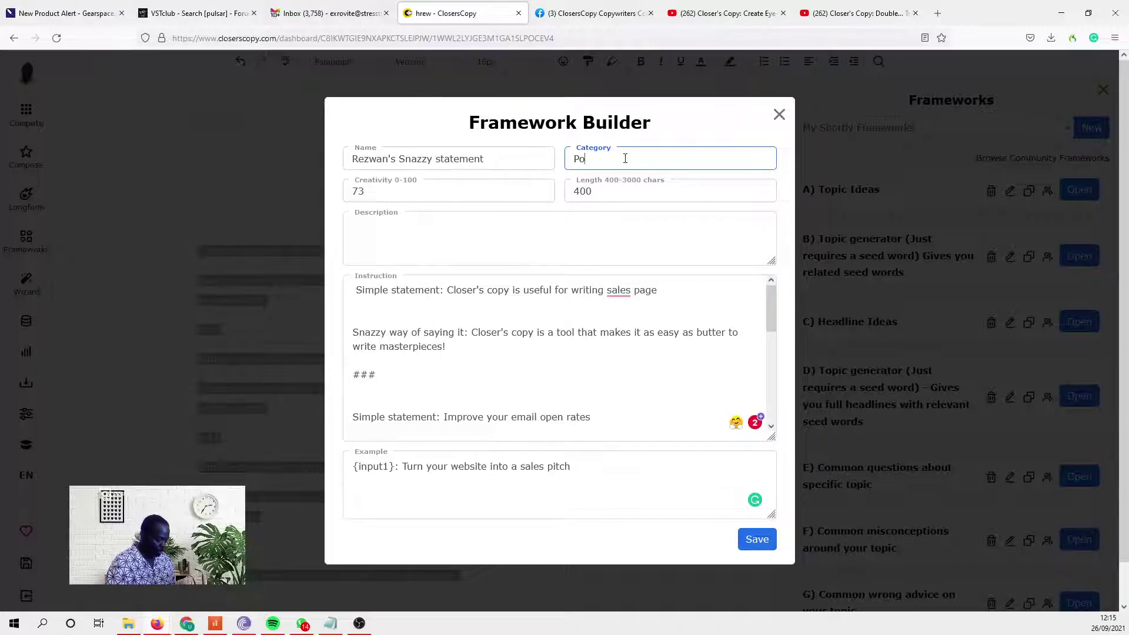
text(shing words)
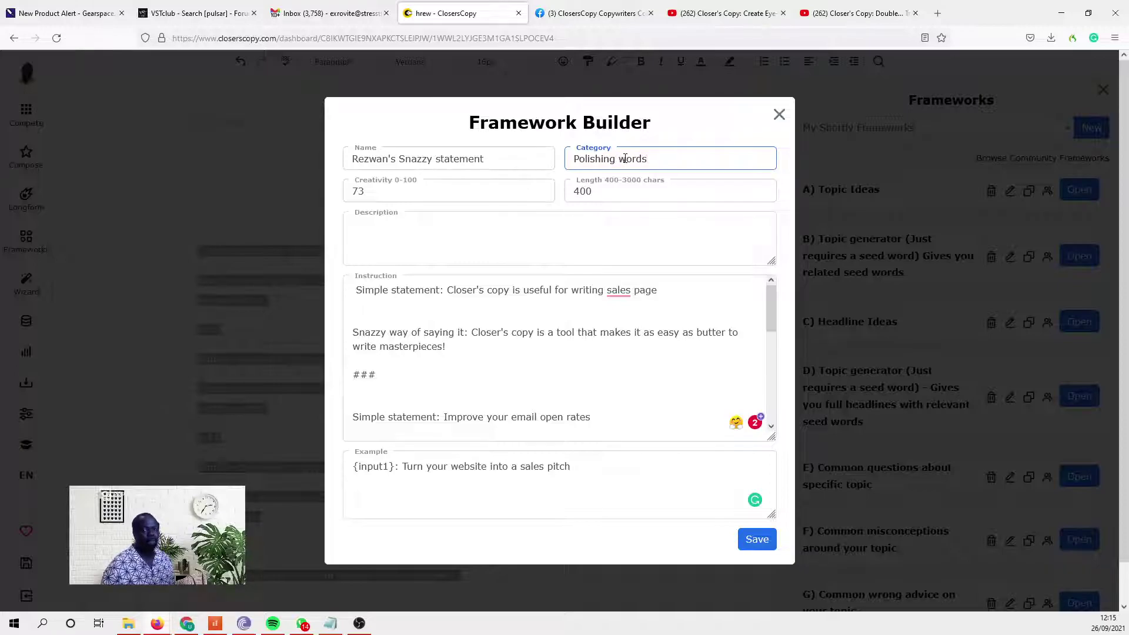
Describe it as 'Takes a phrase and makes it jump out of the page' and save it
click(647, 239)
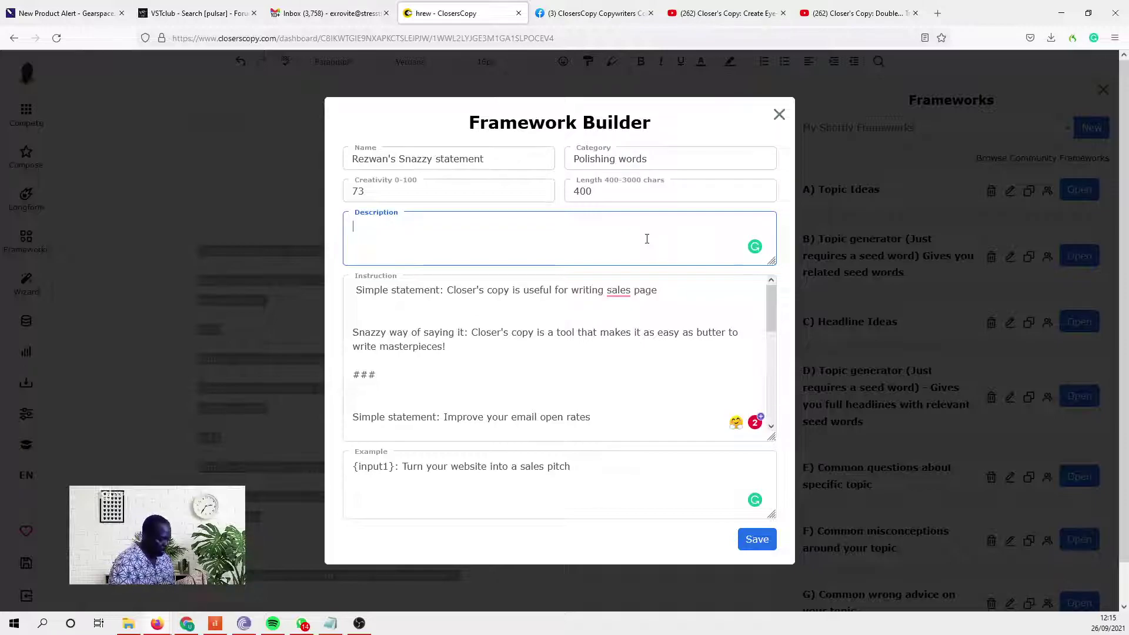
text(Takes a phraze an)
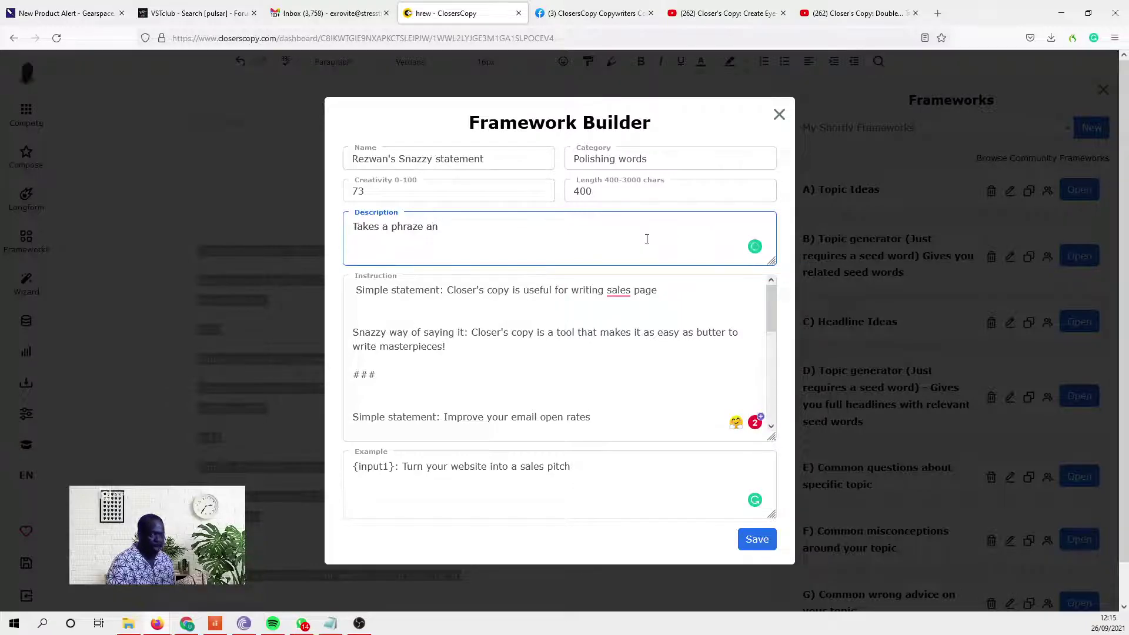
text(d)
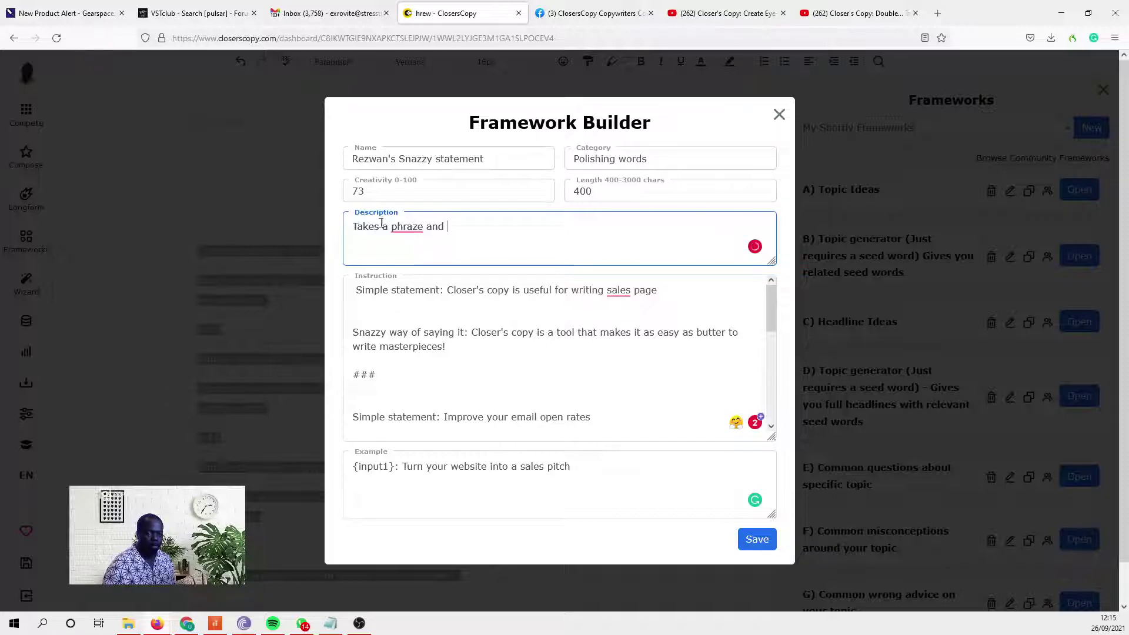
mouse_move(406, 229)
click(411, 248)
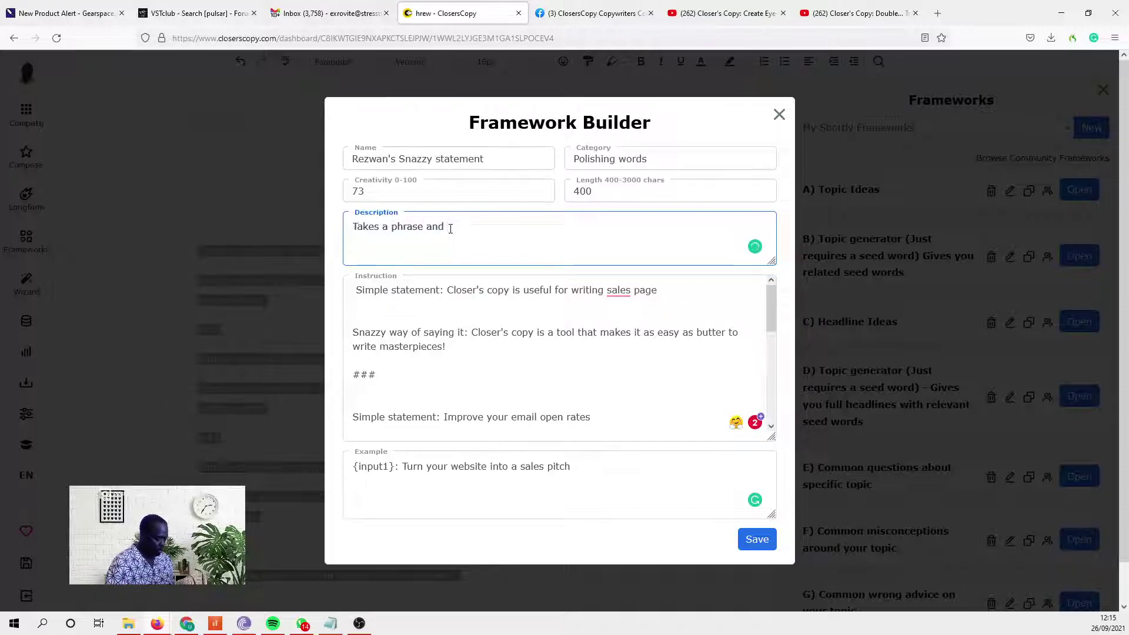
text(make)
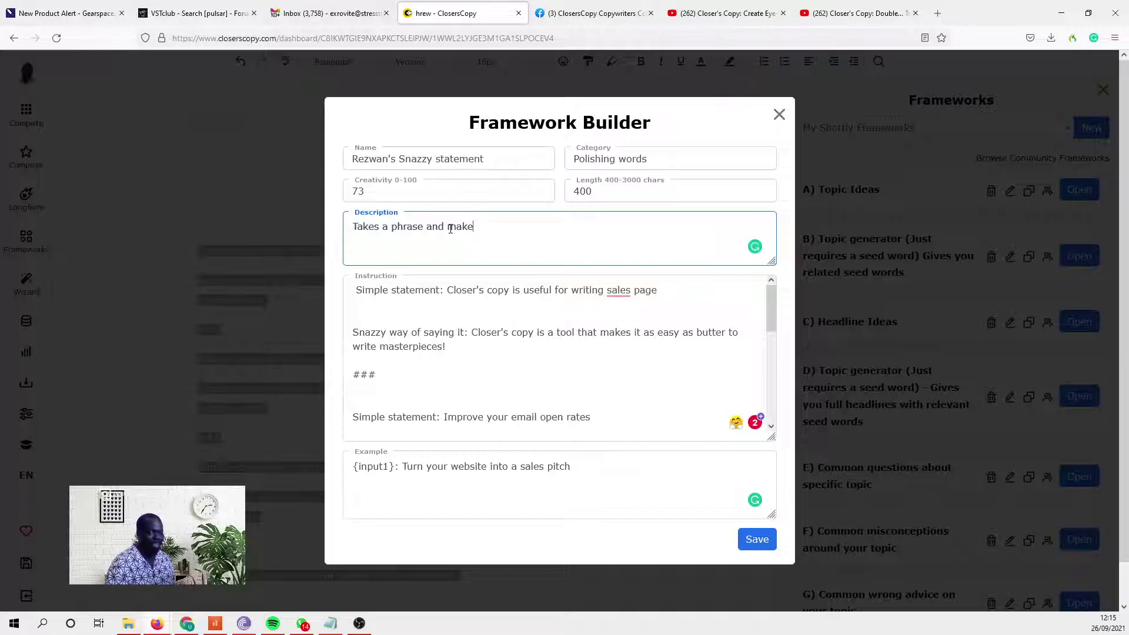
text(s it)
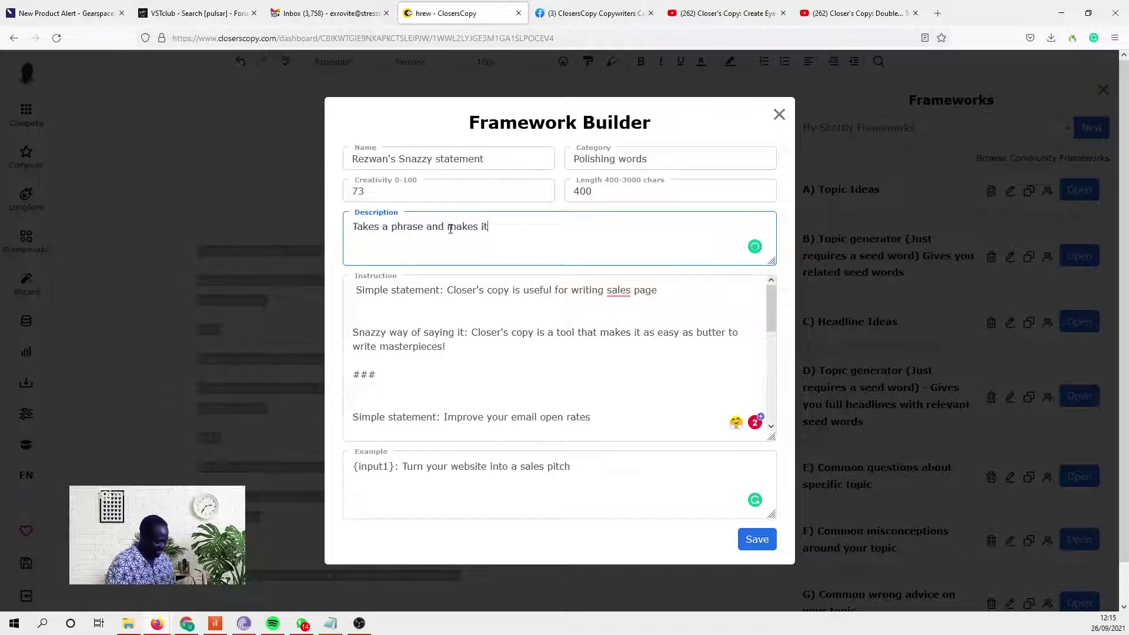
text( jump out p)
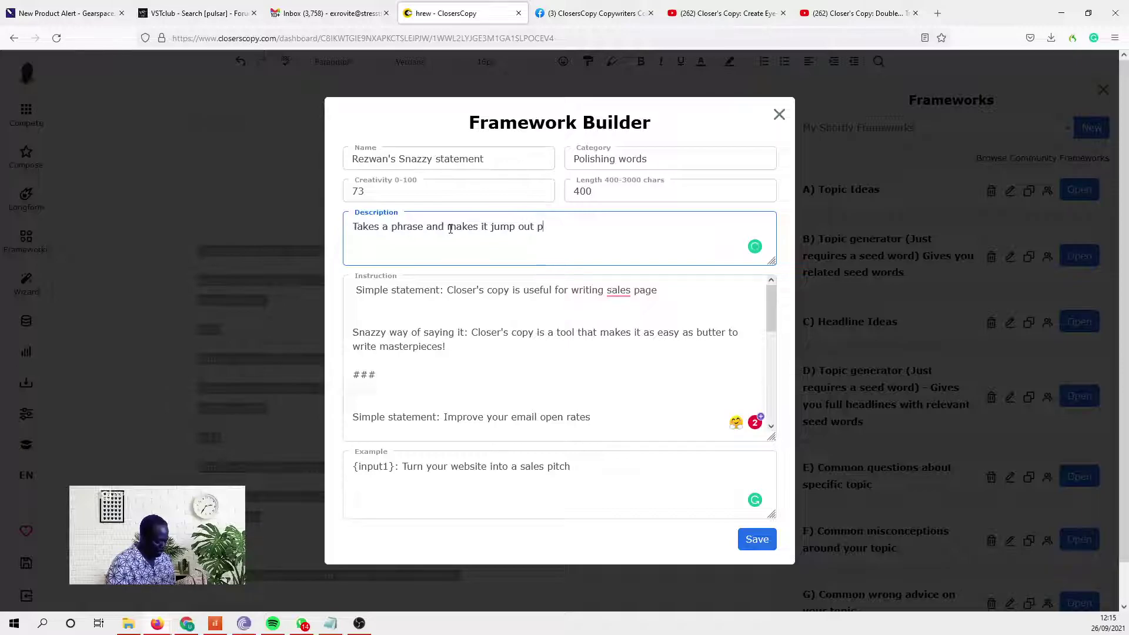
key(BackSpace)
text(of th)
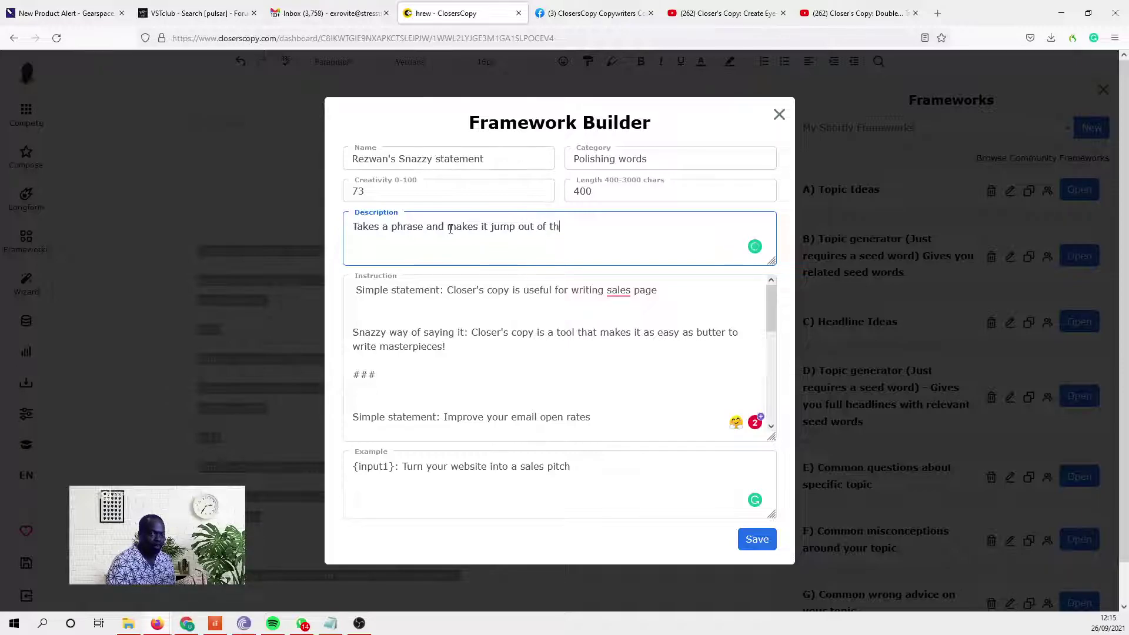
text(e page)
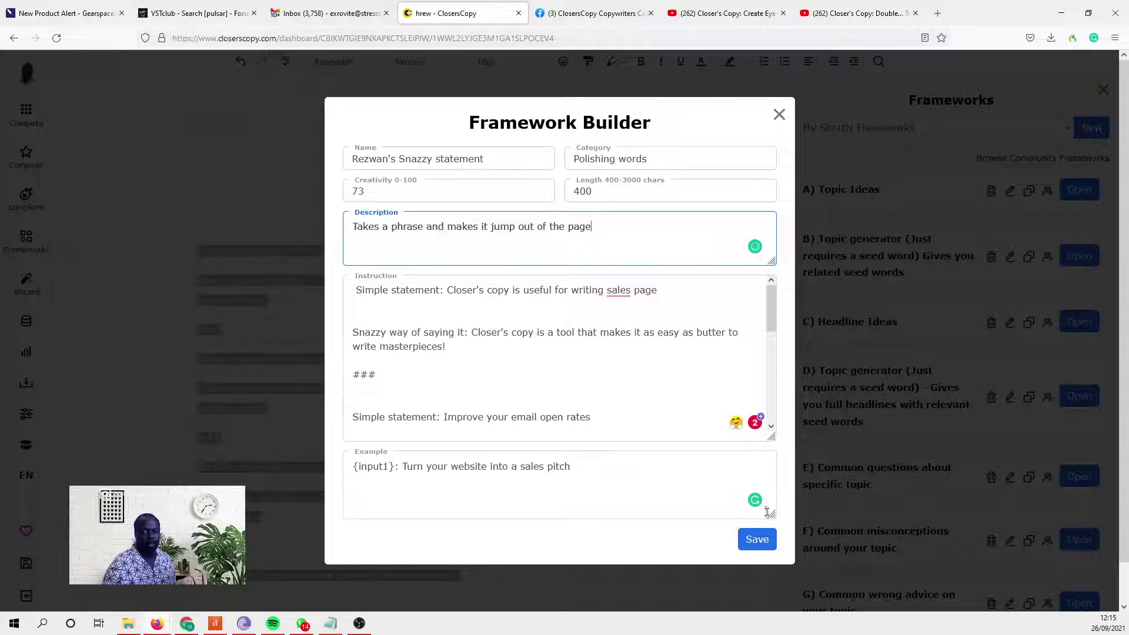
click(758, 540)
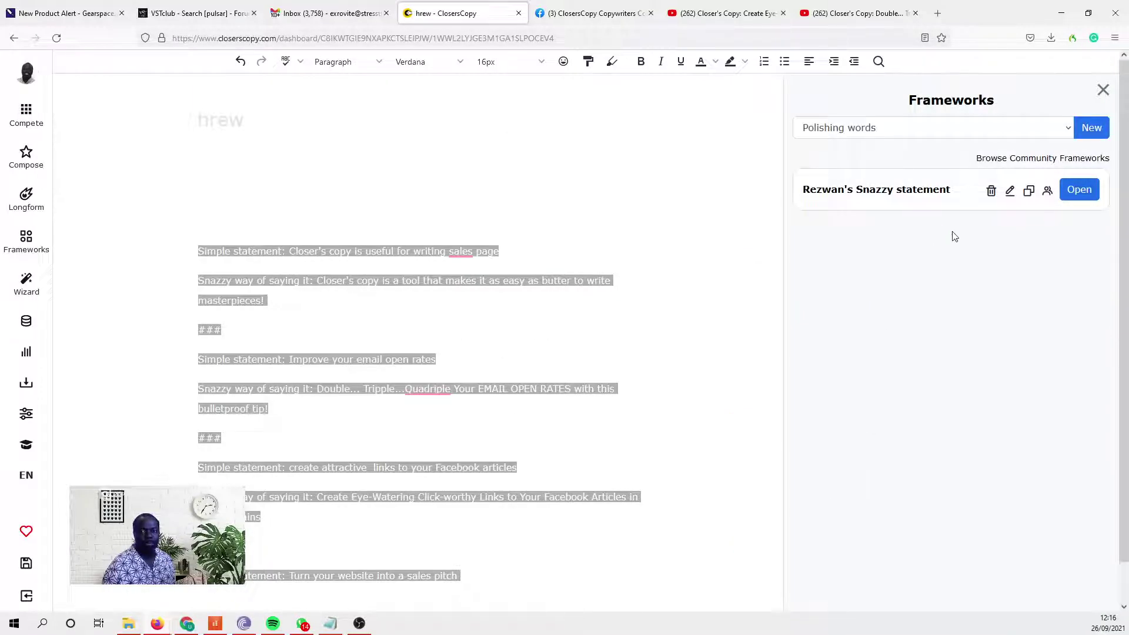
Open the Snazzy statement framework and generate three rewrites of 'Turn your website into a sales pitch'
click(1080, 190)
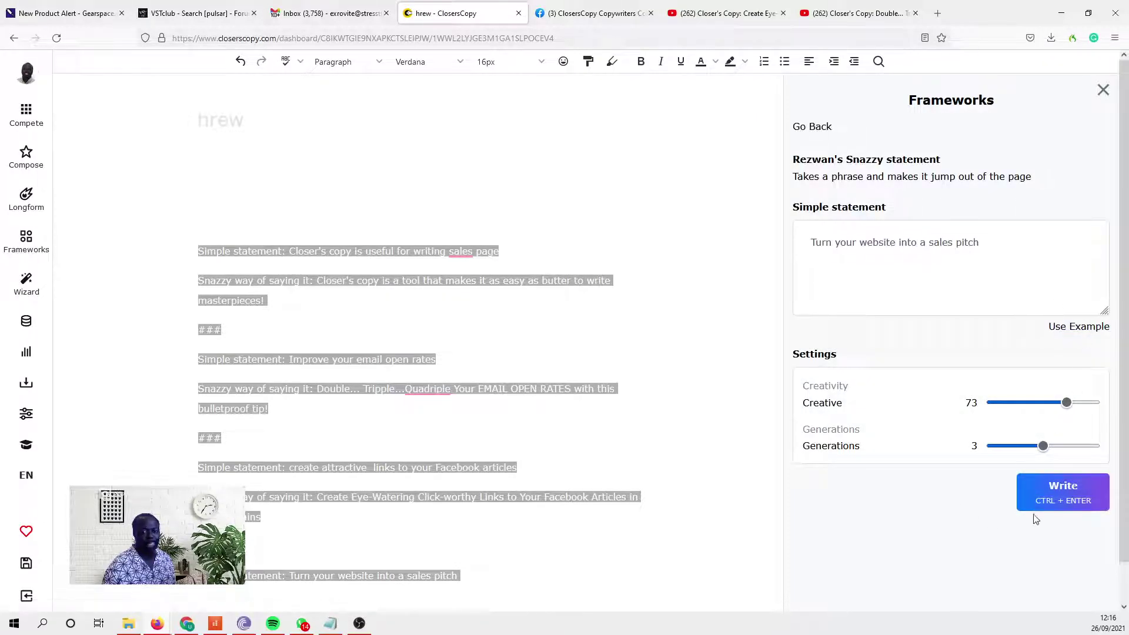
click(1069, 500)
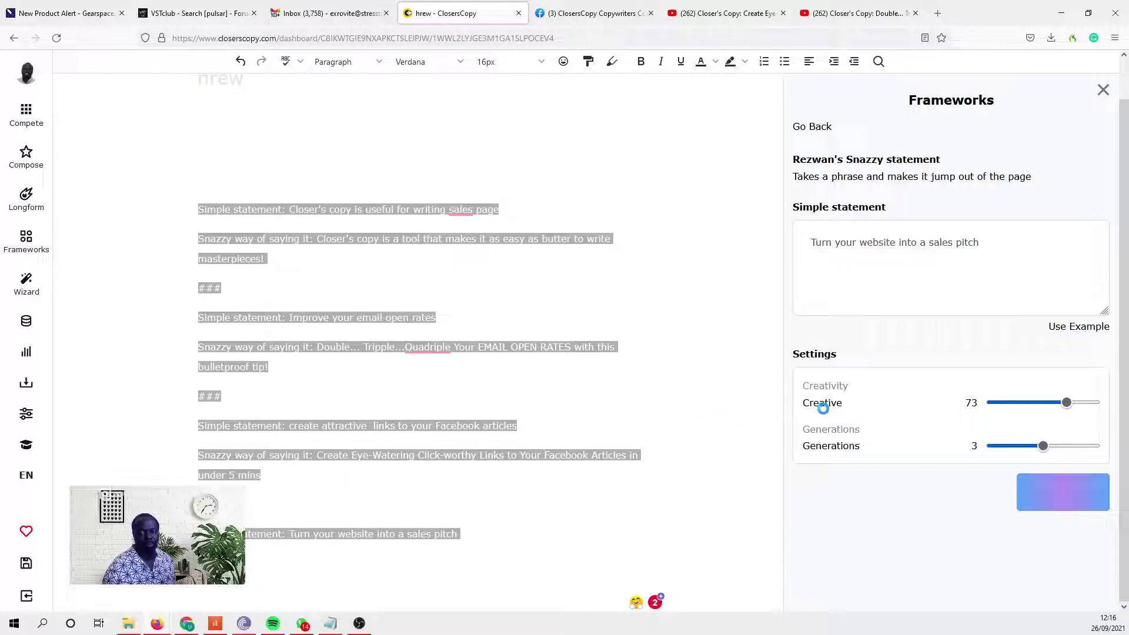
scroll(824, 416, down, 2)
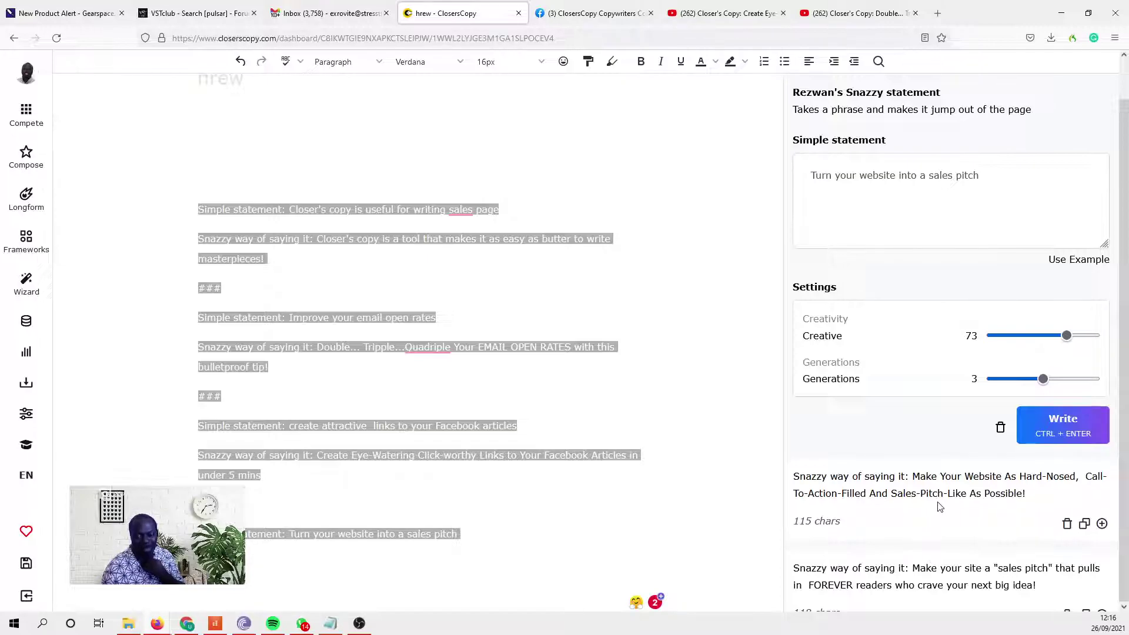
scroll(1002, 497, down, 1)
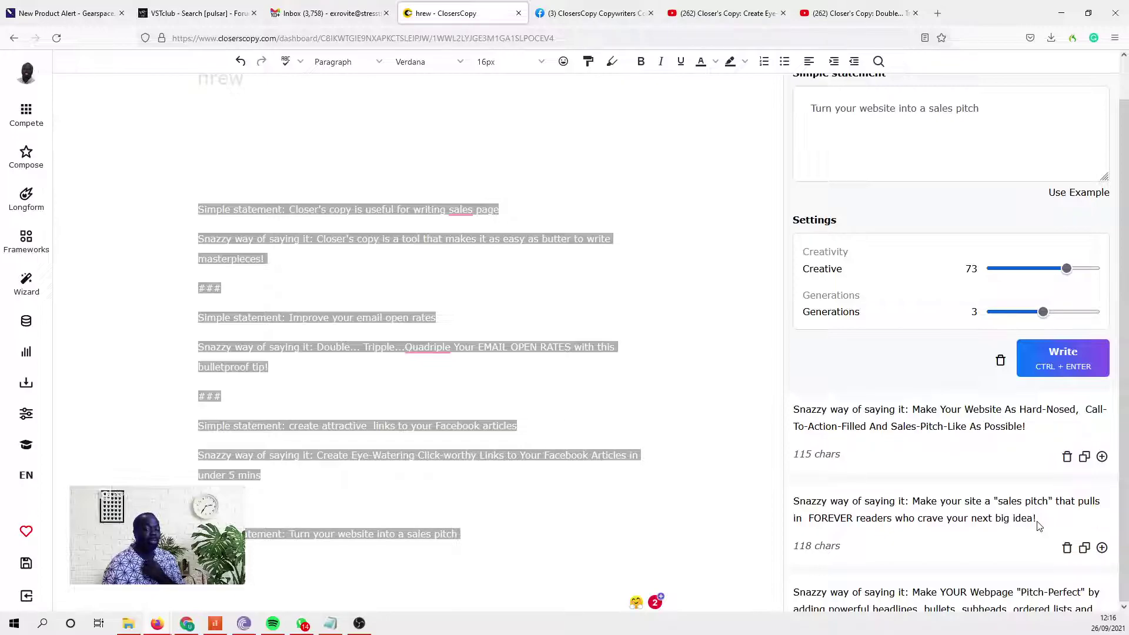
scroll(1038, 525, up, 3)
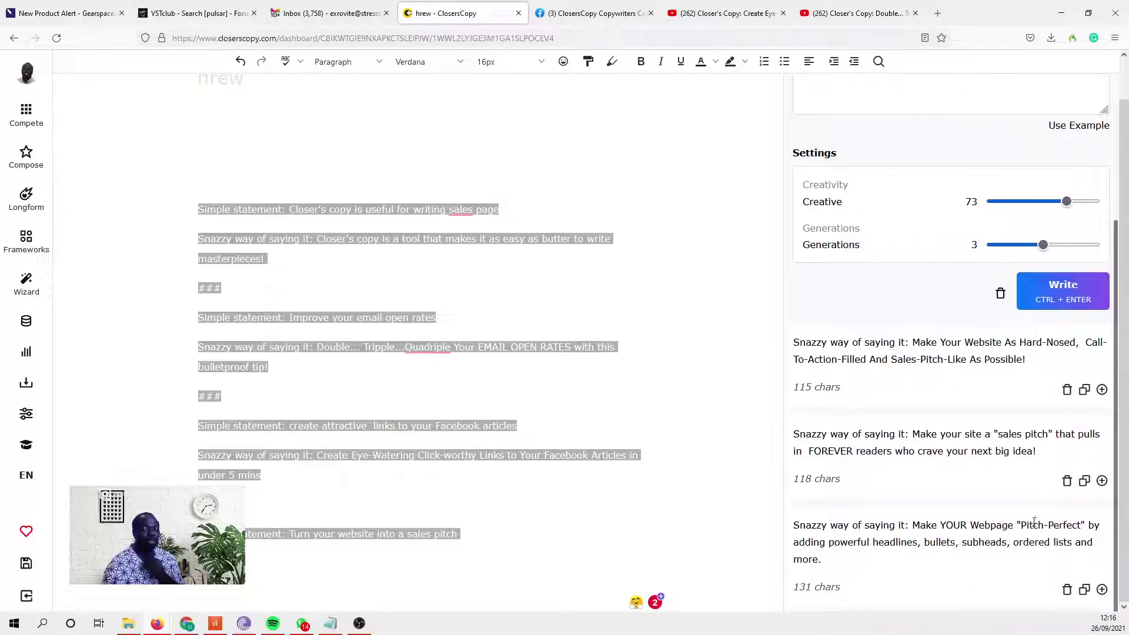